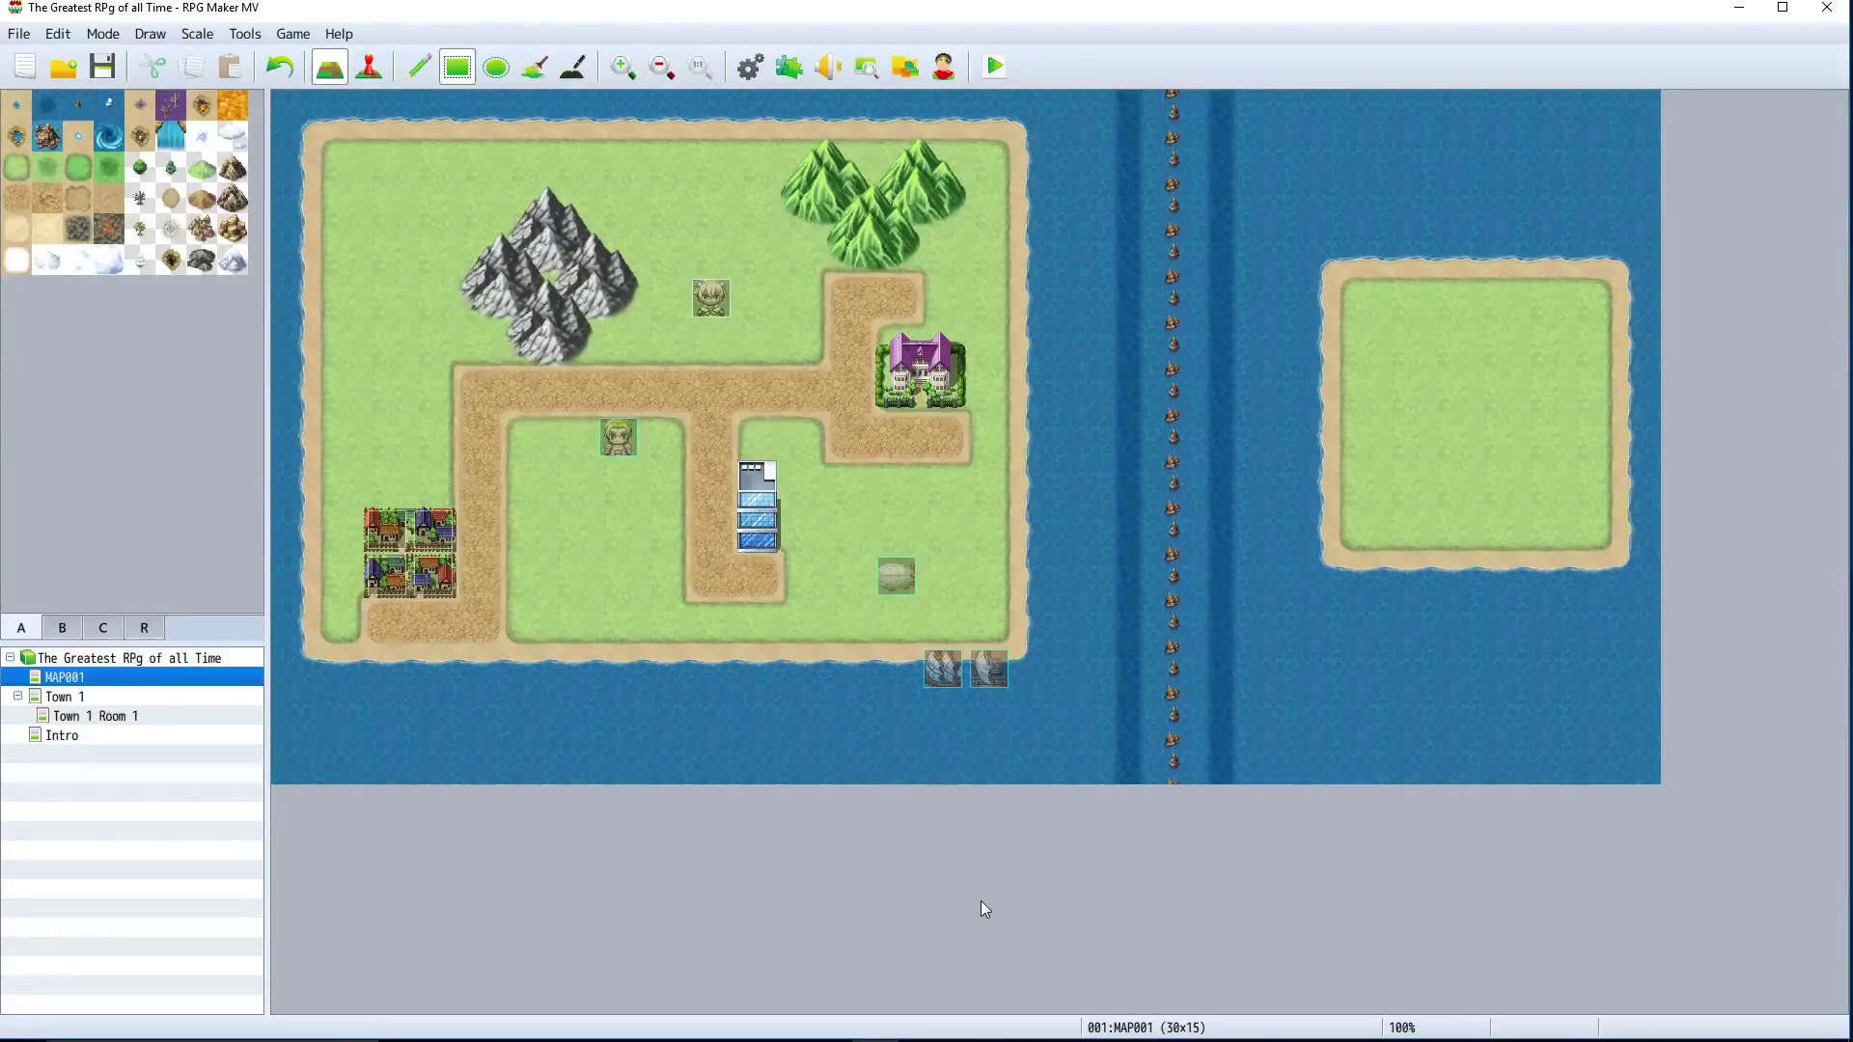
Create a new map named Dungeon with the Dungeon tileset, 60 wide by 60 high.
click(153, 657)
right_click(152, 657)
click(193, 697)
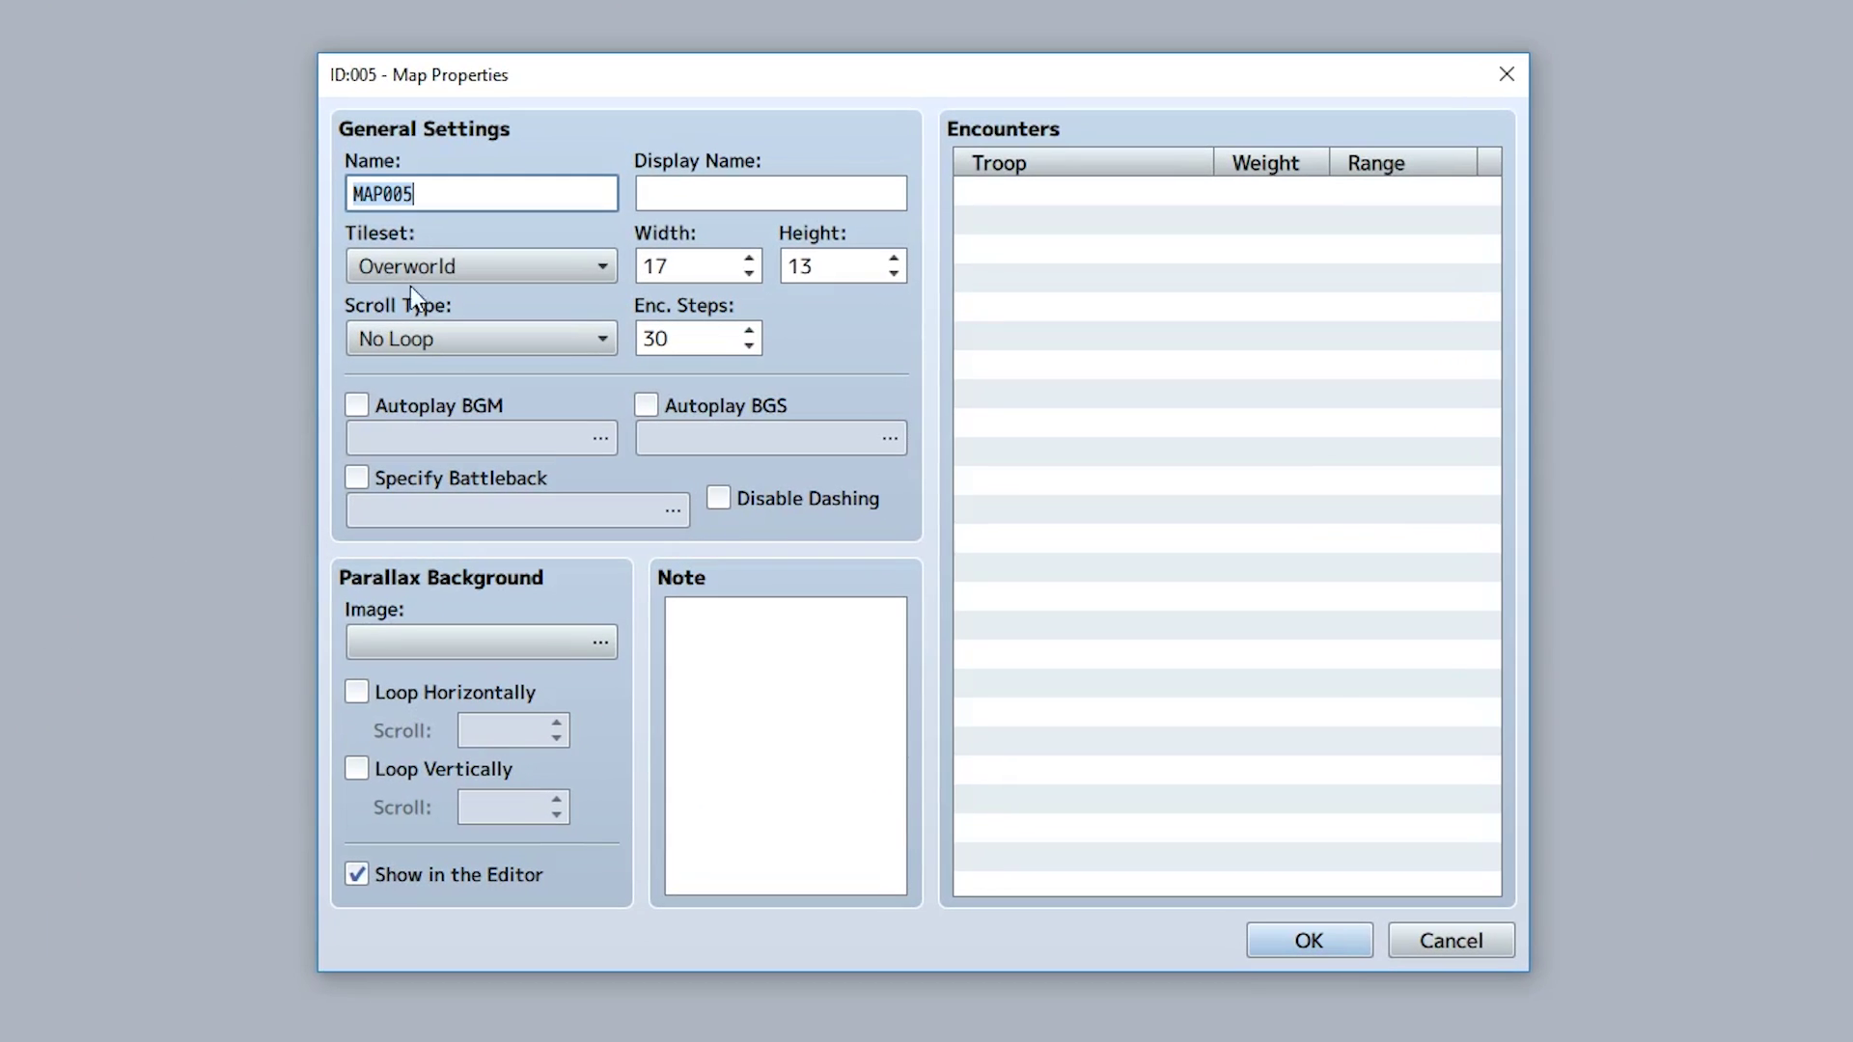
click(491, 259)
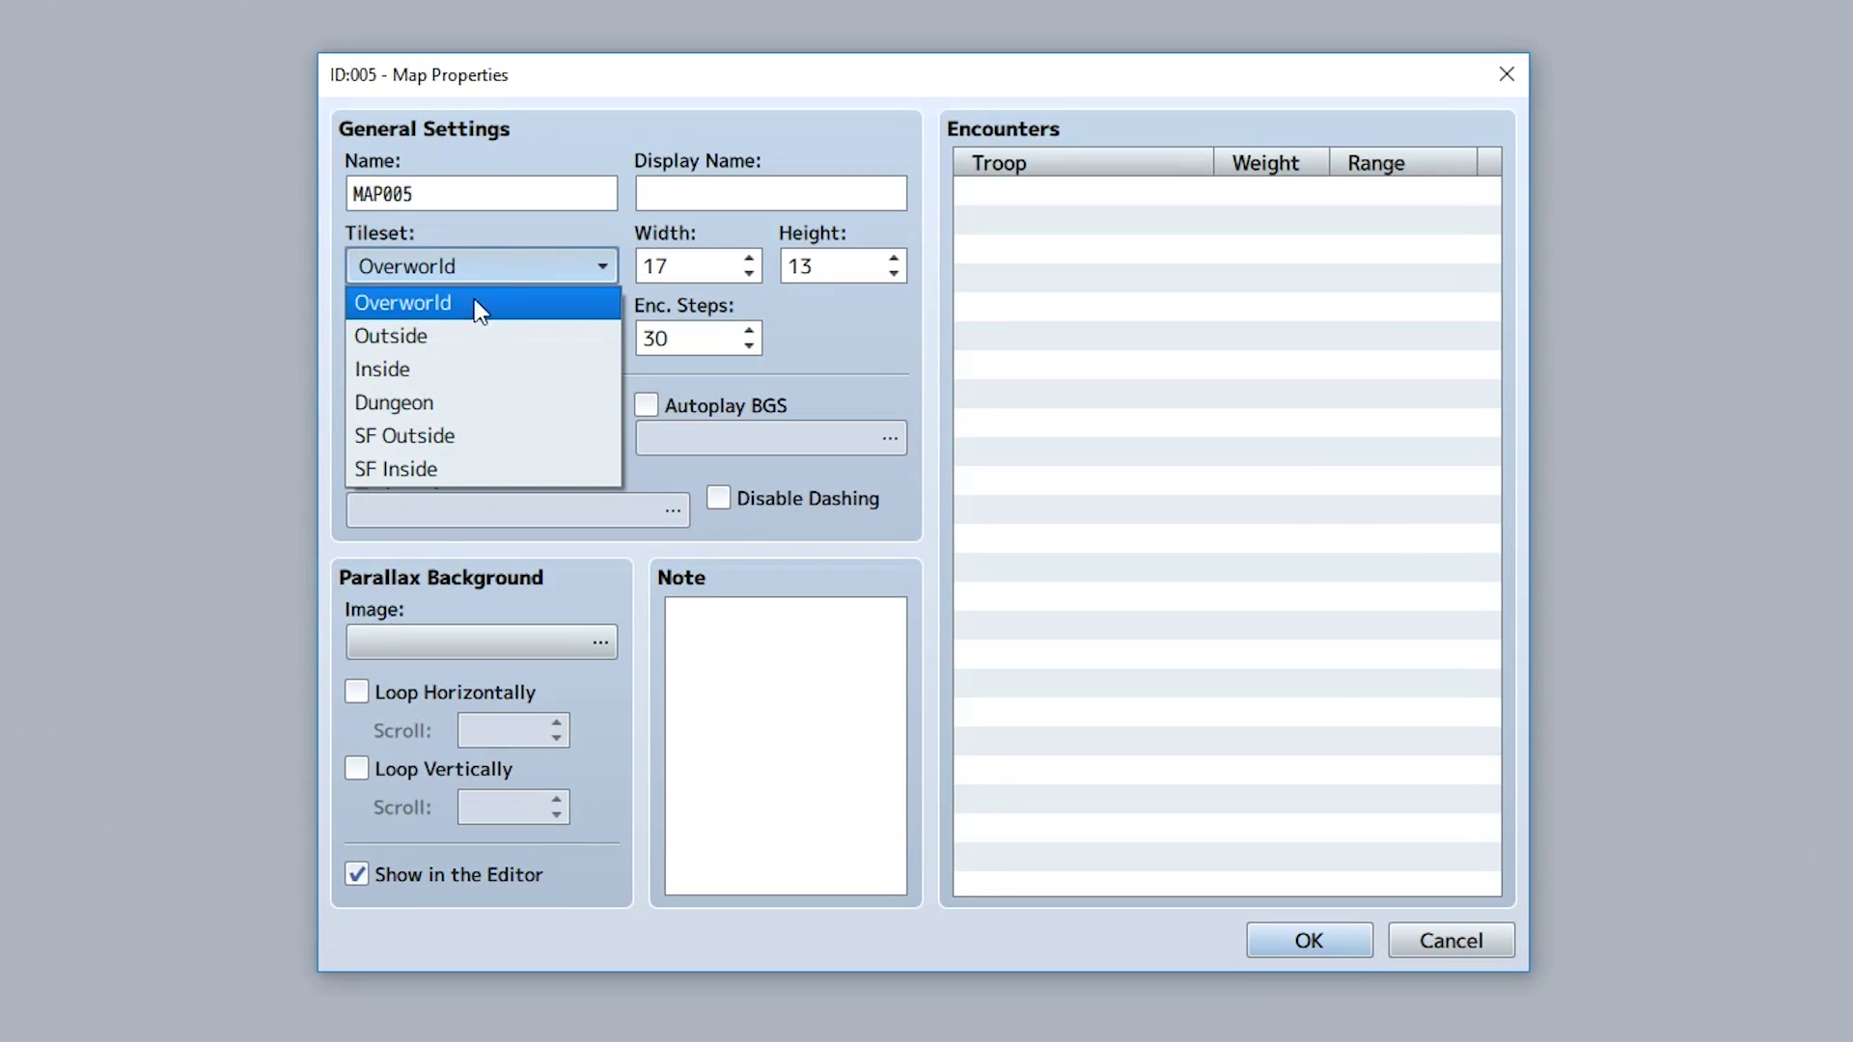
click(476, 401)
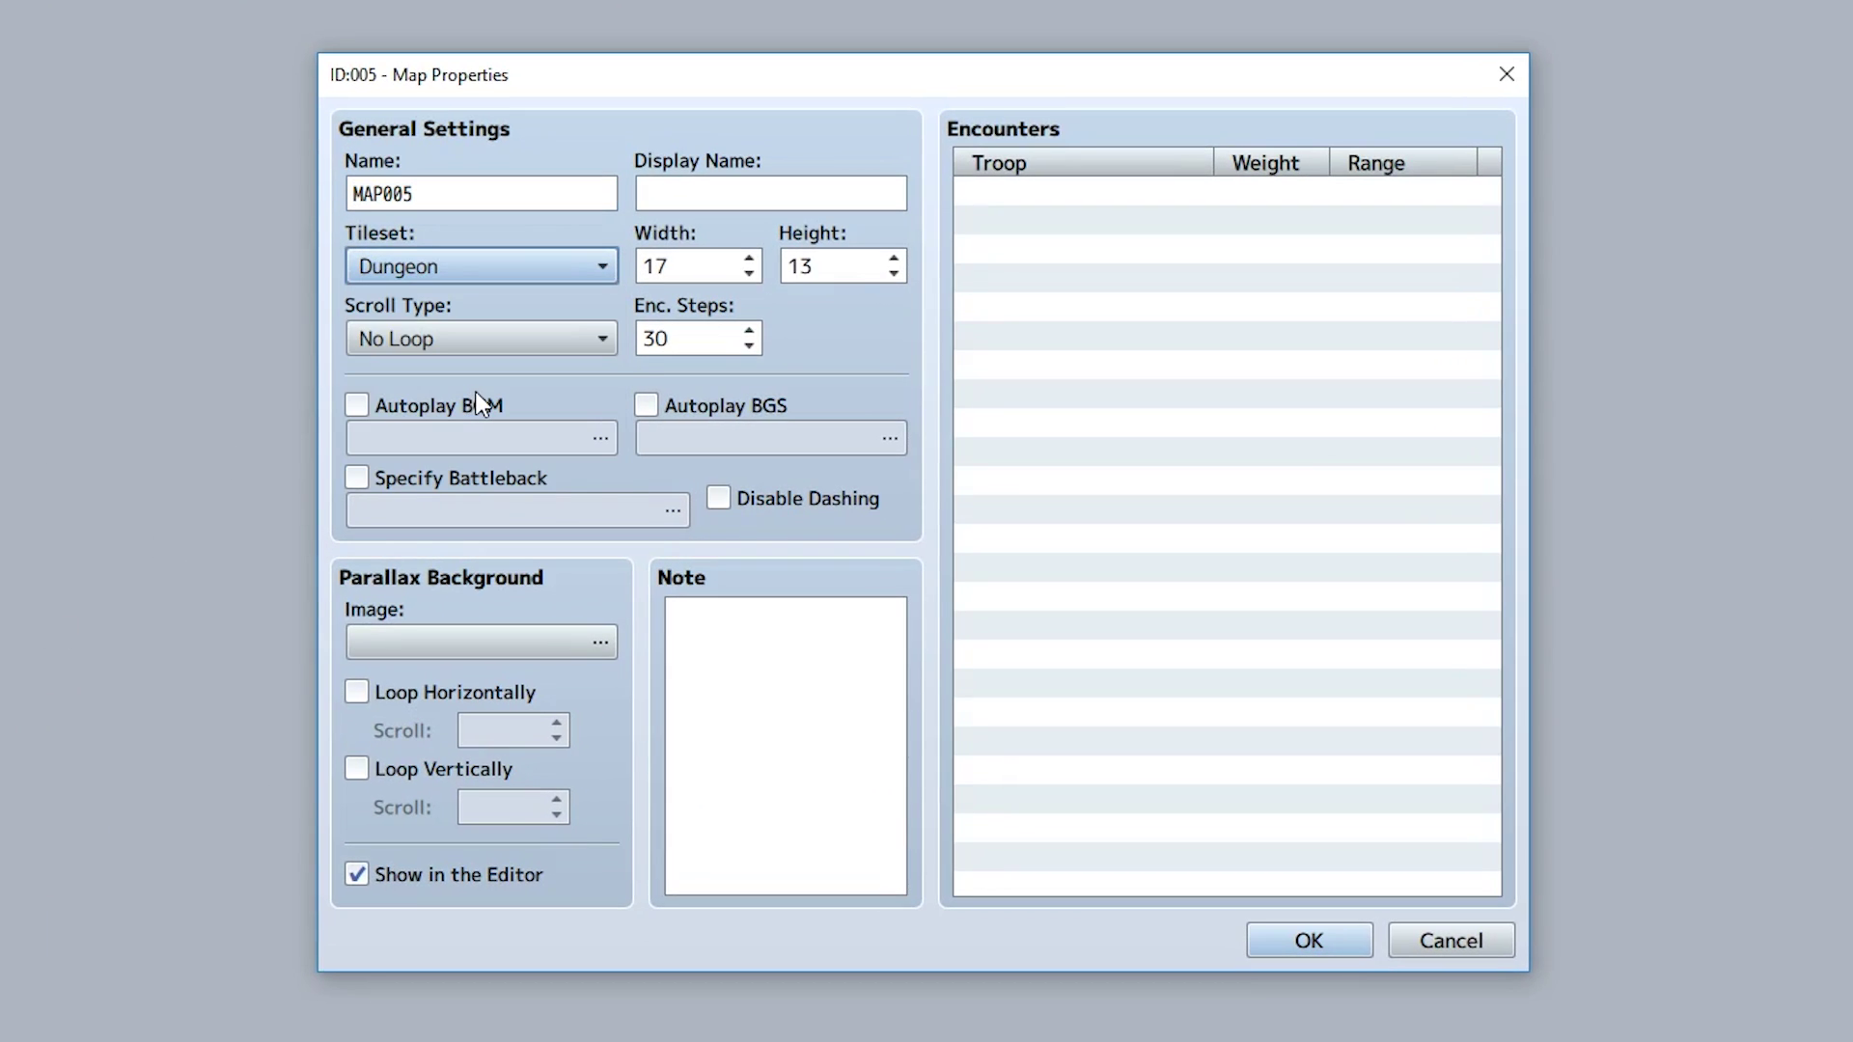
double_click(681, 267)
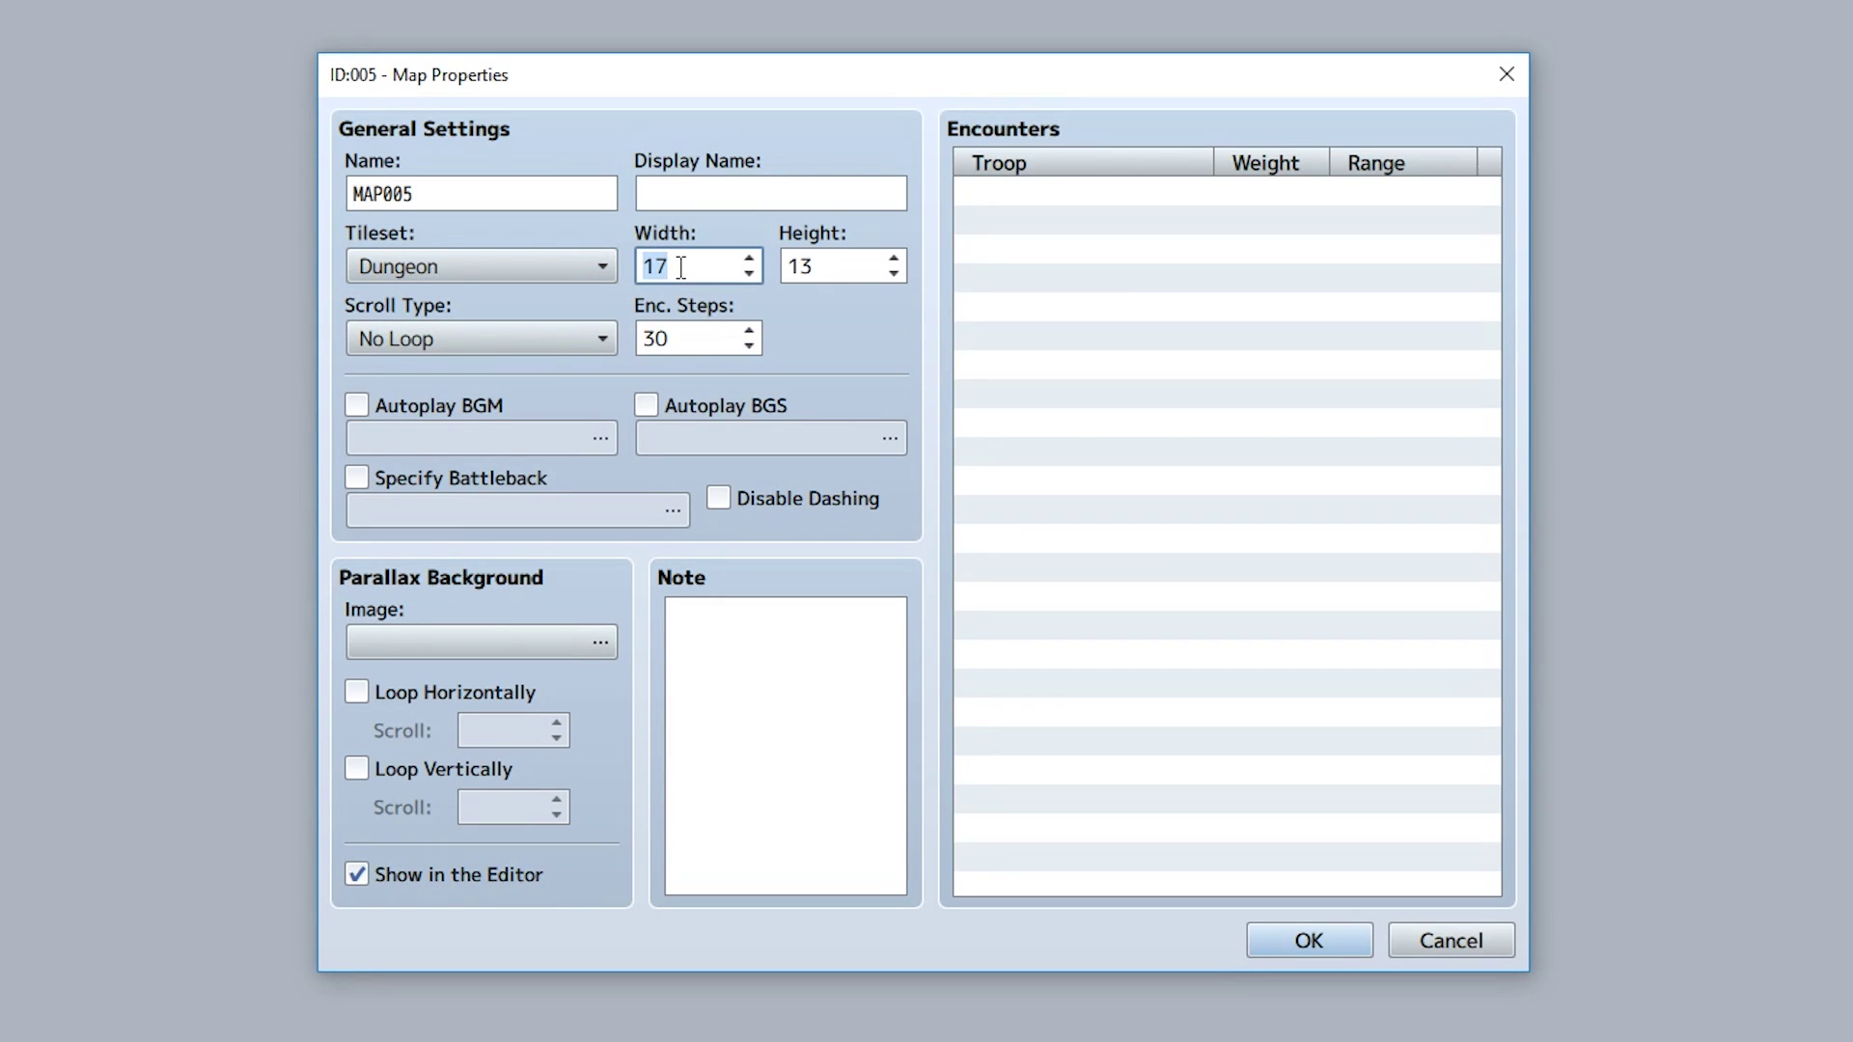
text(60)
double_click(813, 267)
text(6)
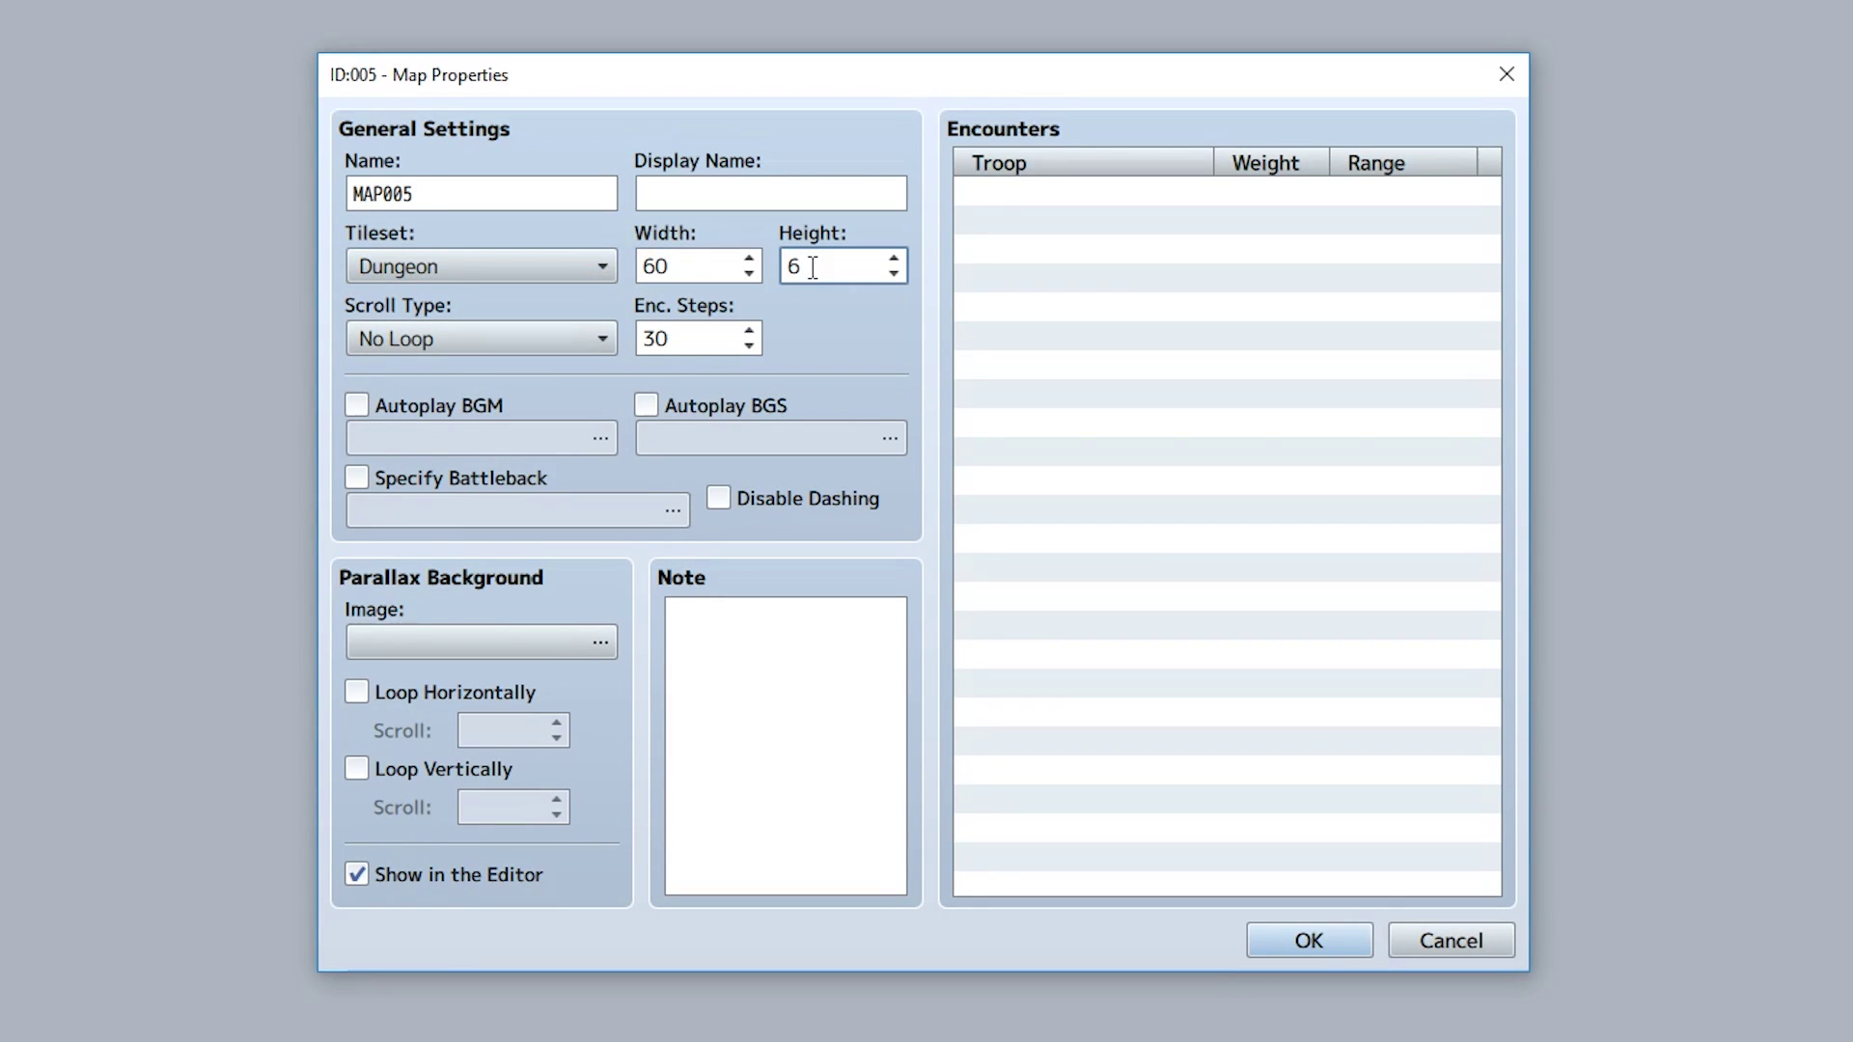
text(0)
double_click(459, 184)
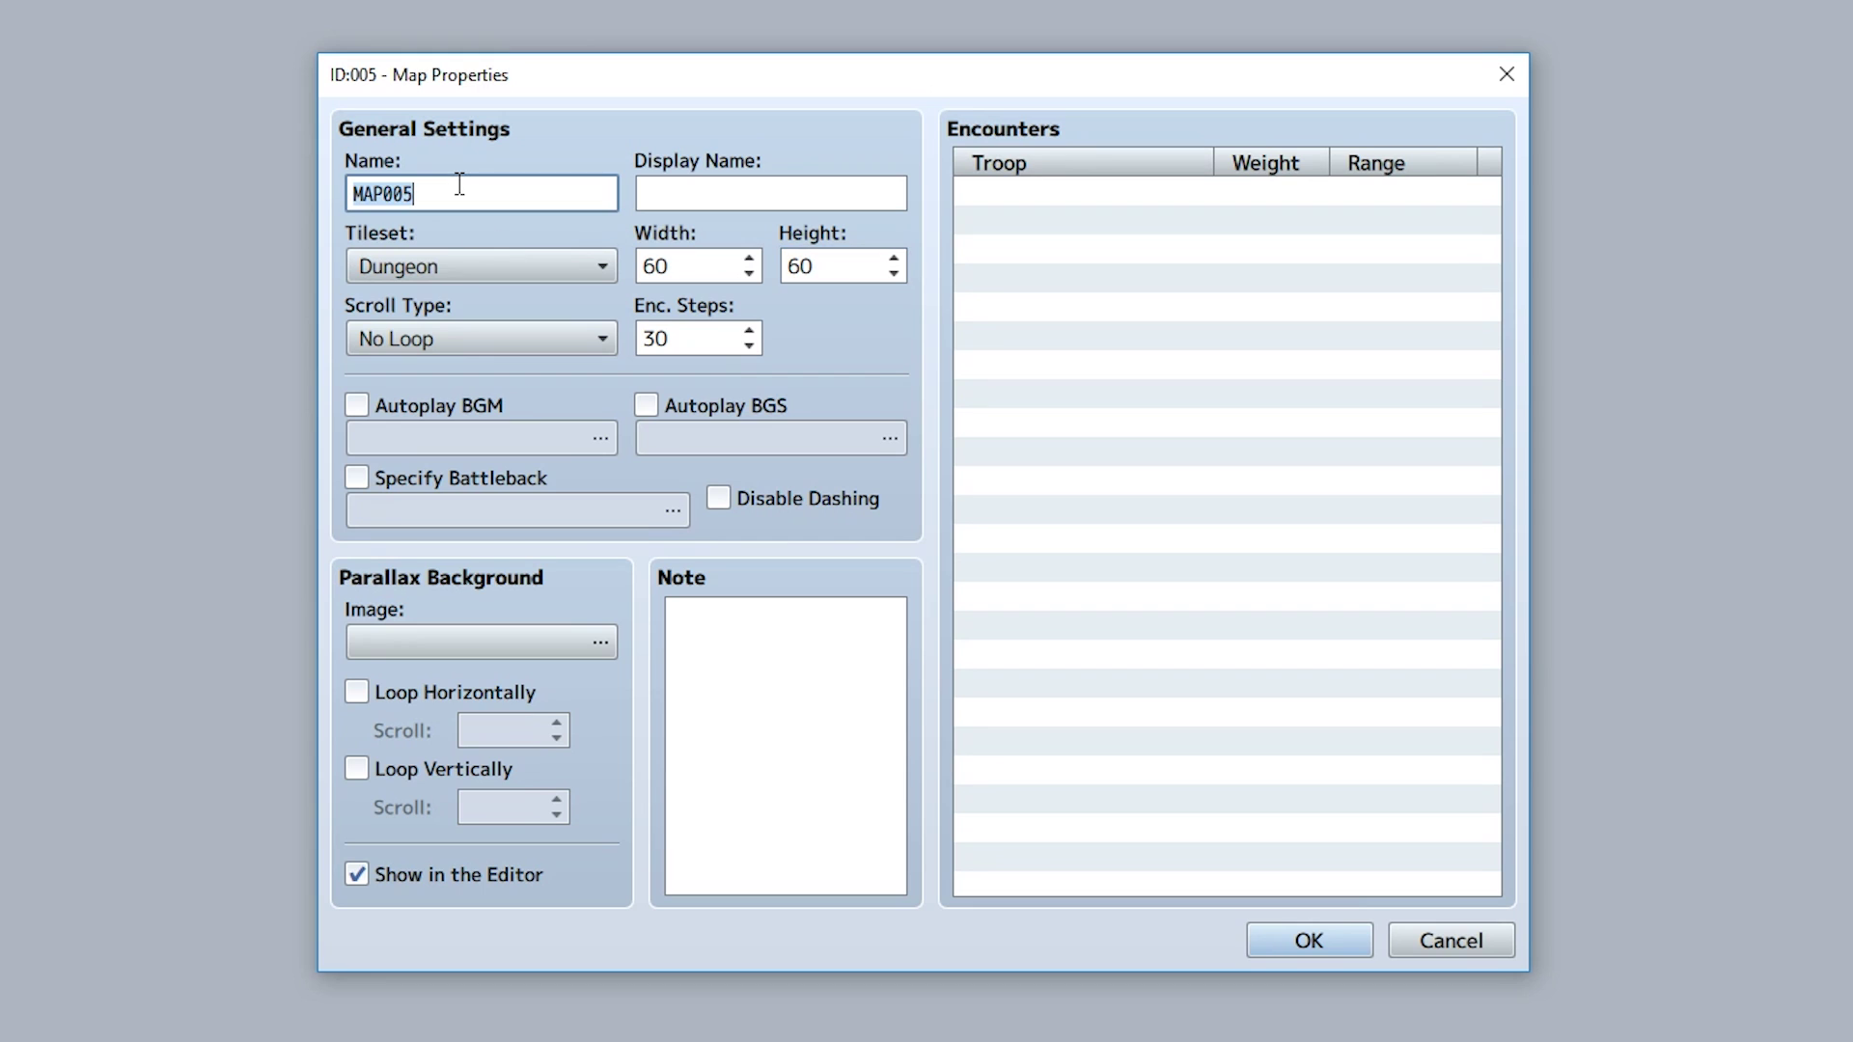
text(Dungeon)
Confirm the new map, then zoom out twice so the whole 60x60 Dungeon map fits.
click(1260, 934)
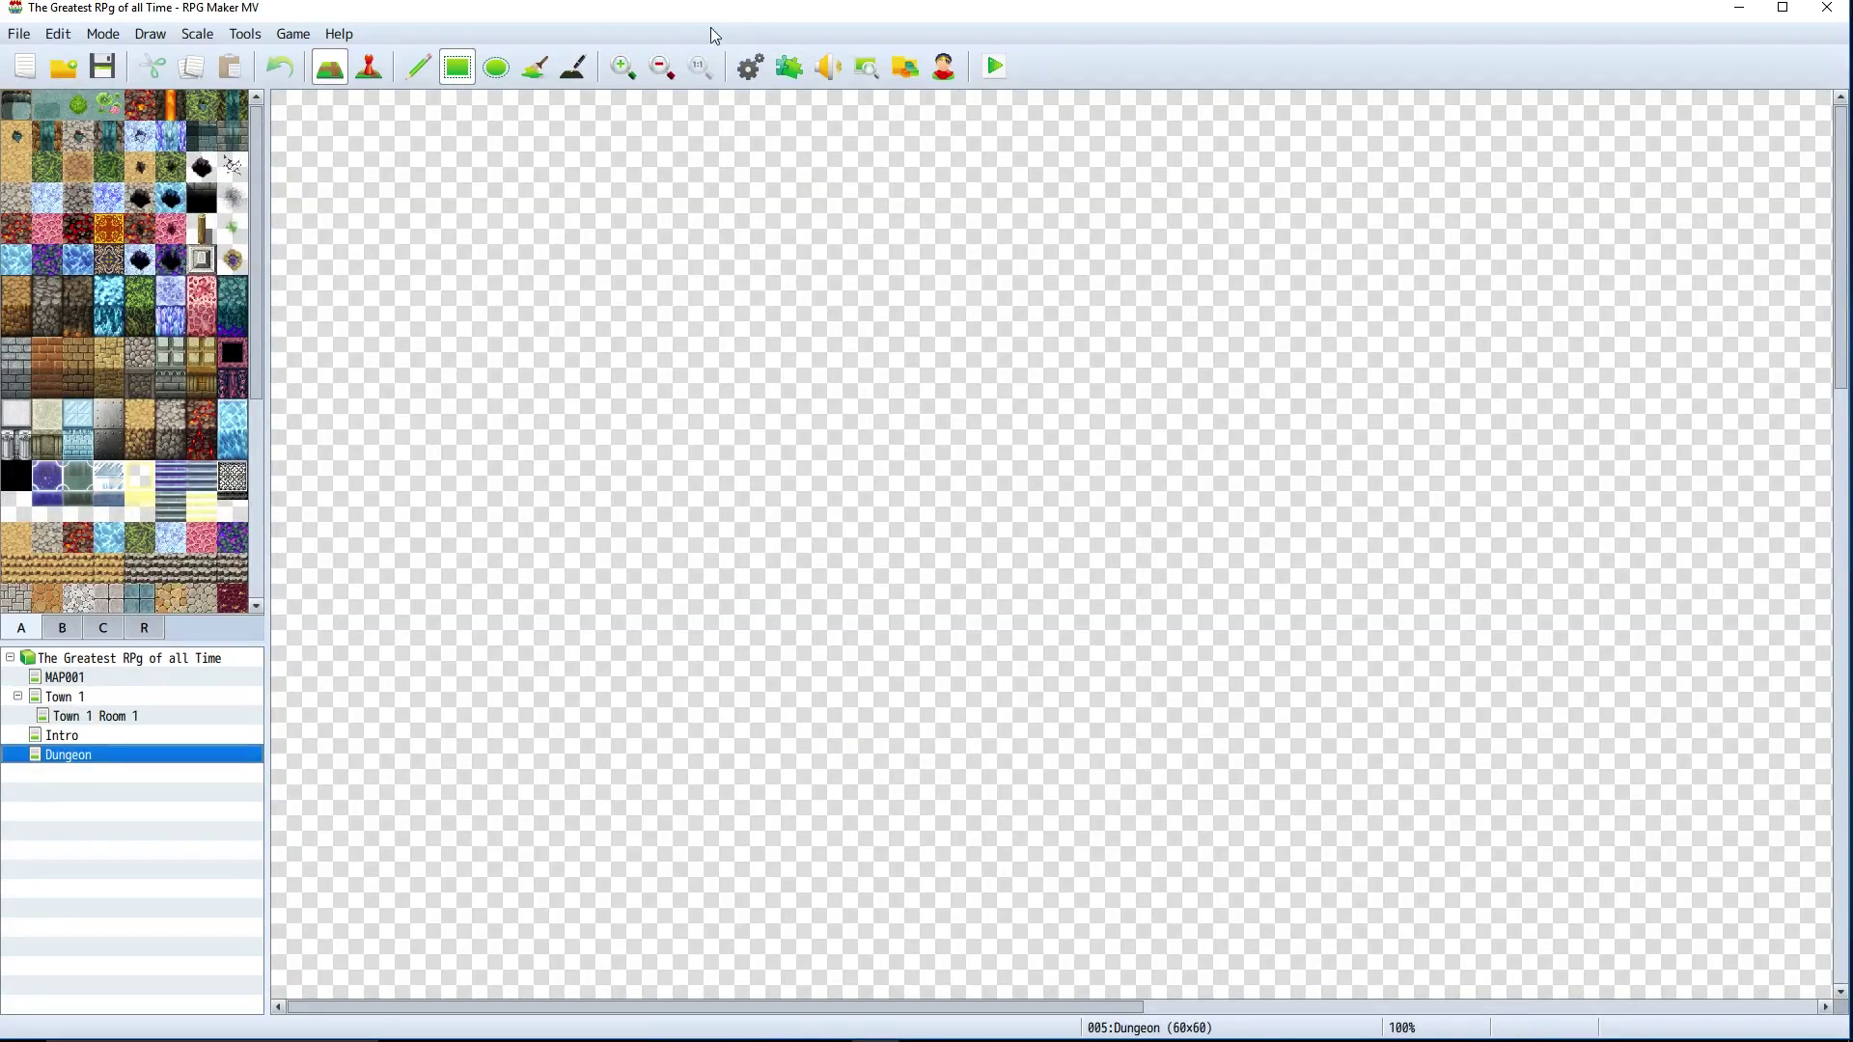
click(661, 70)
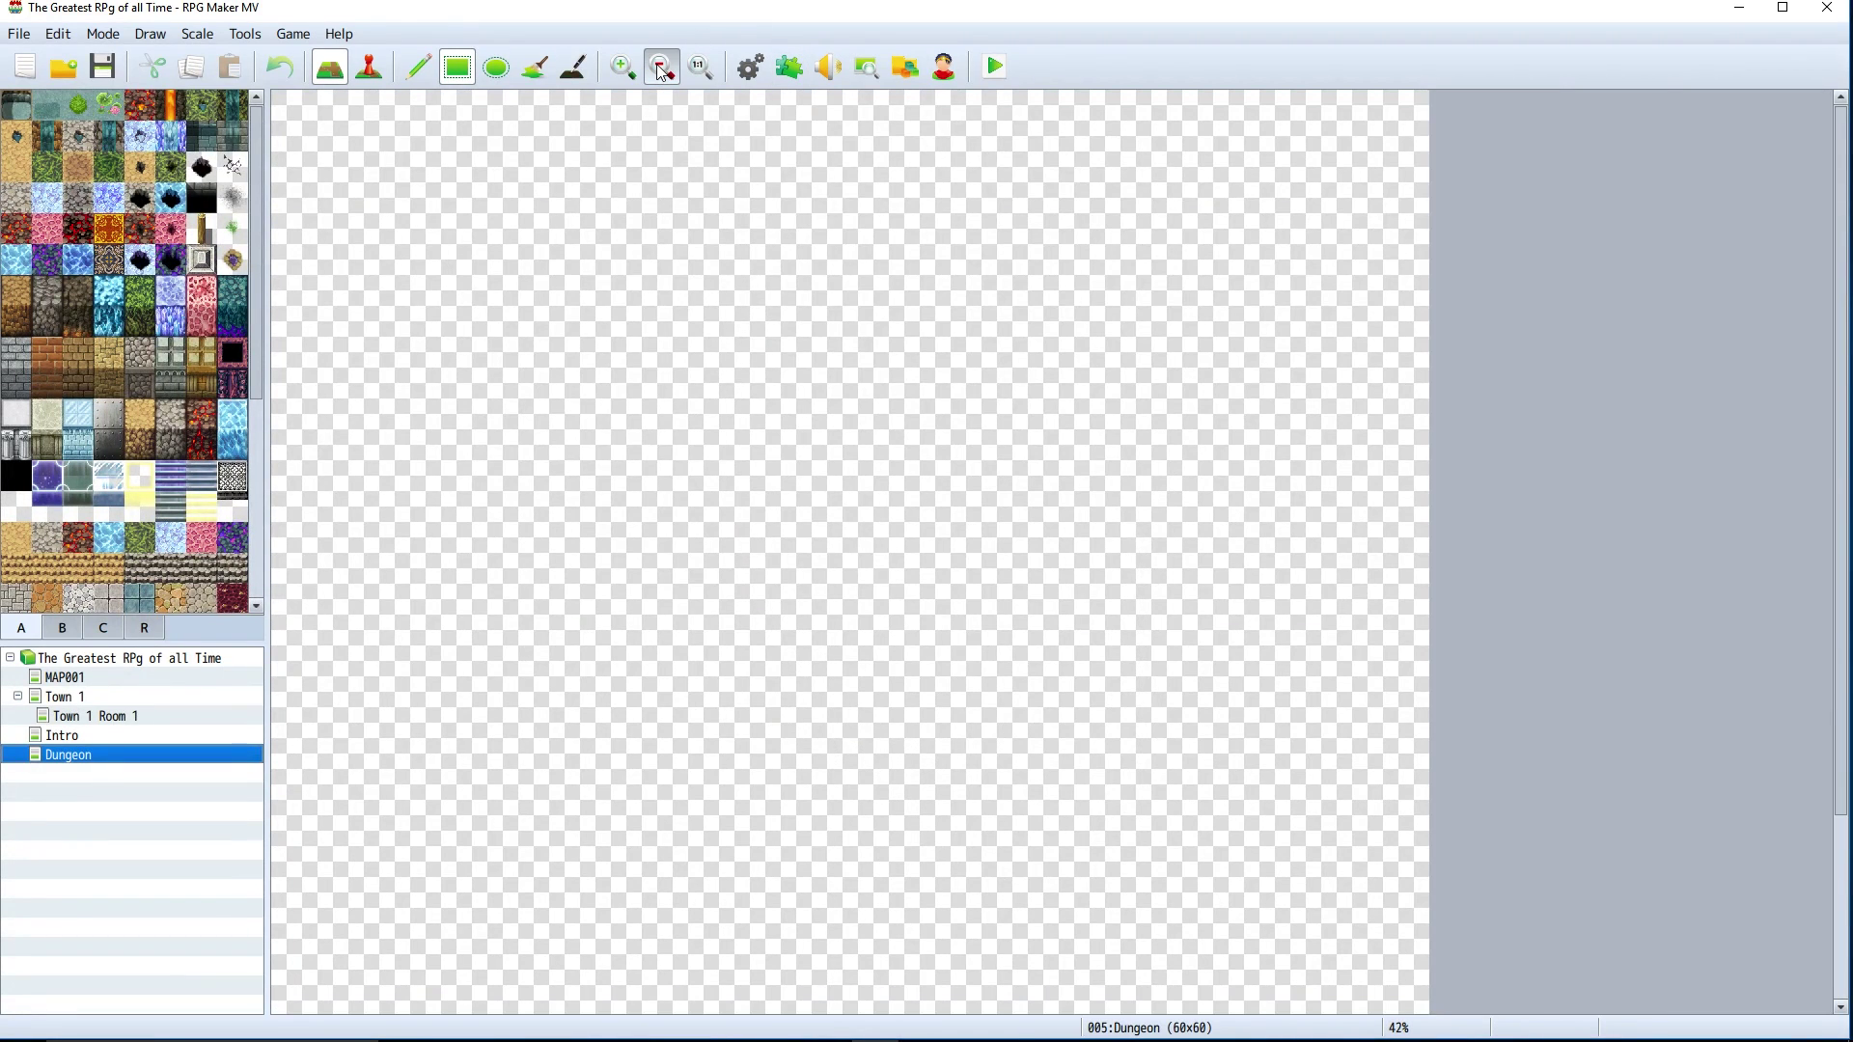
click(661, 70)
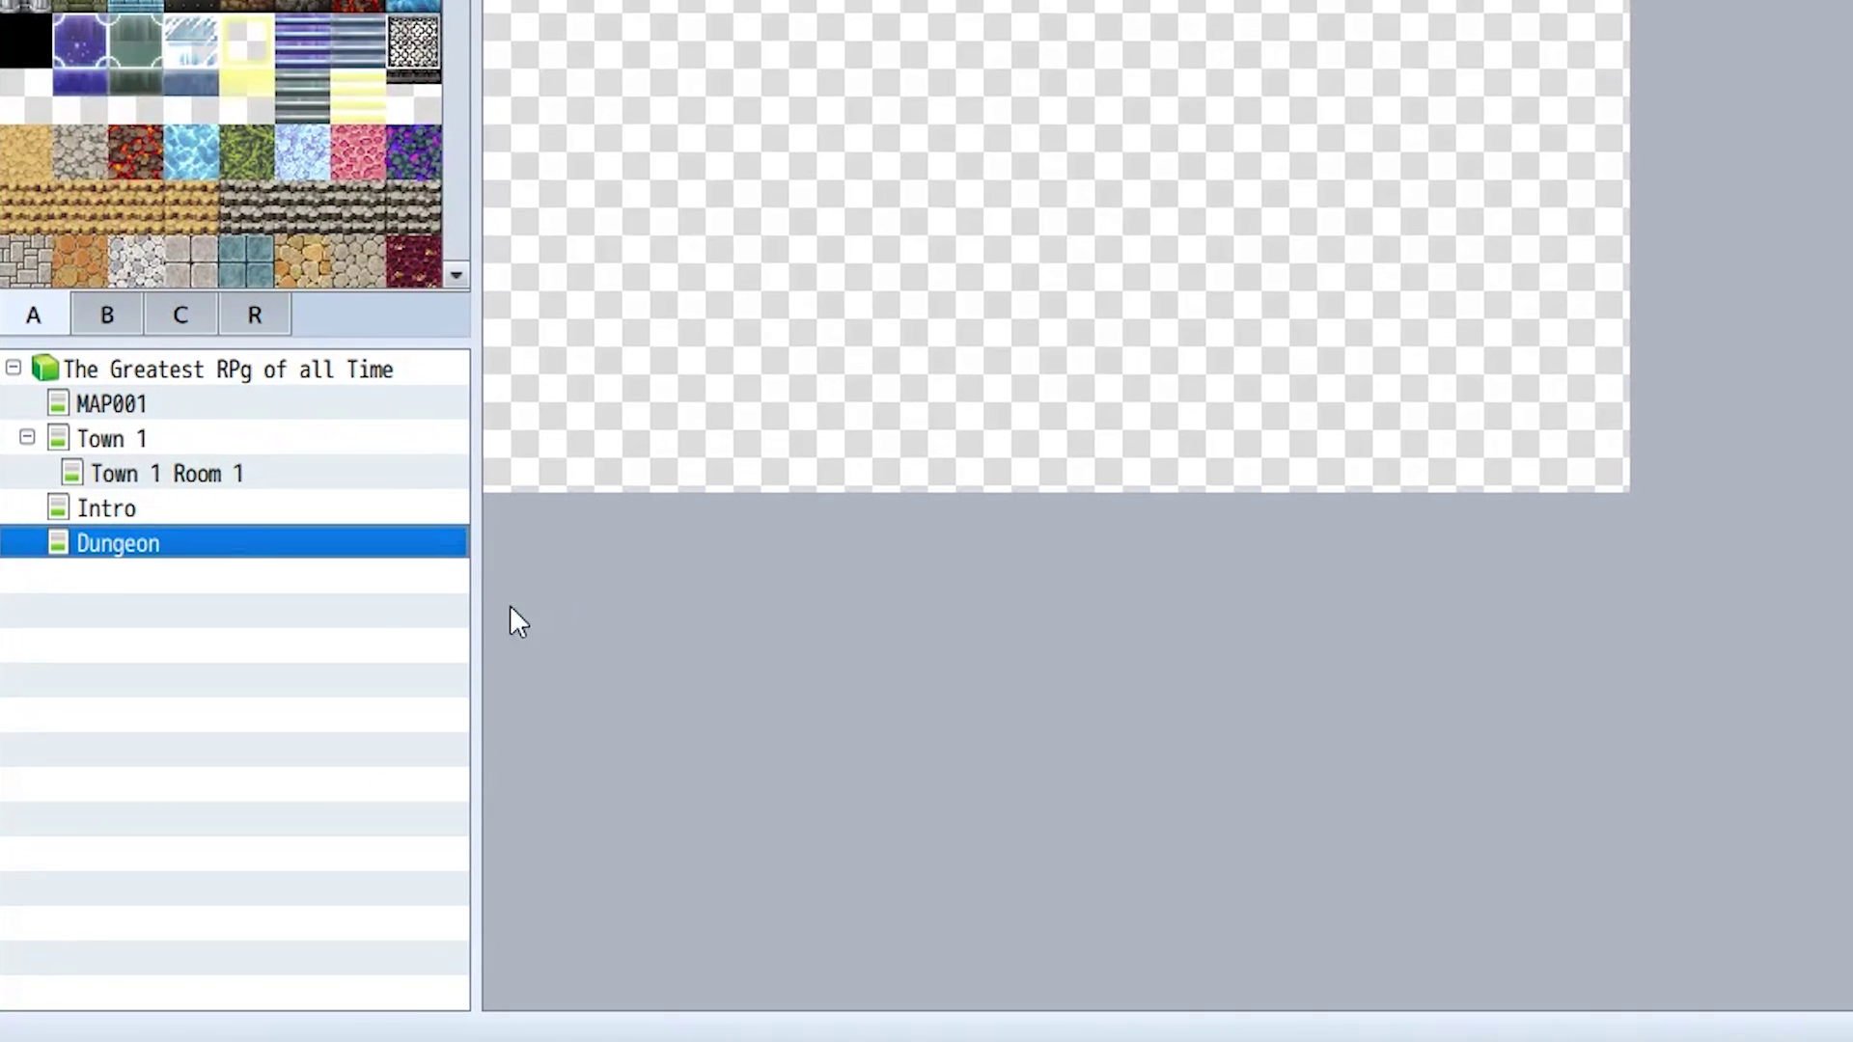
Generate a Rooms-type dungeon layout using the dark stone wall tile.
right_click(140, 548)
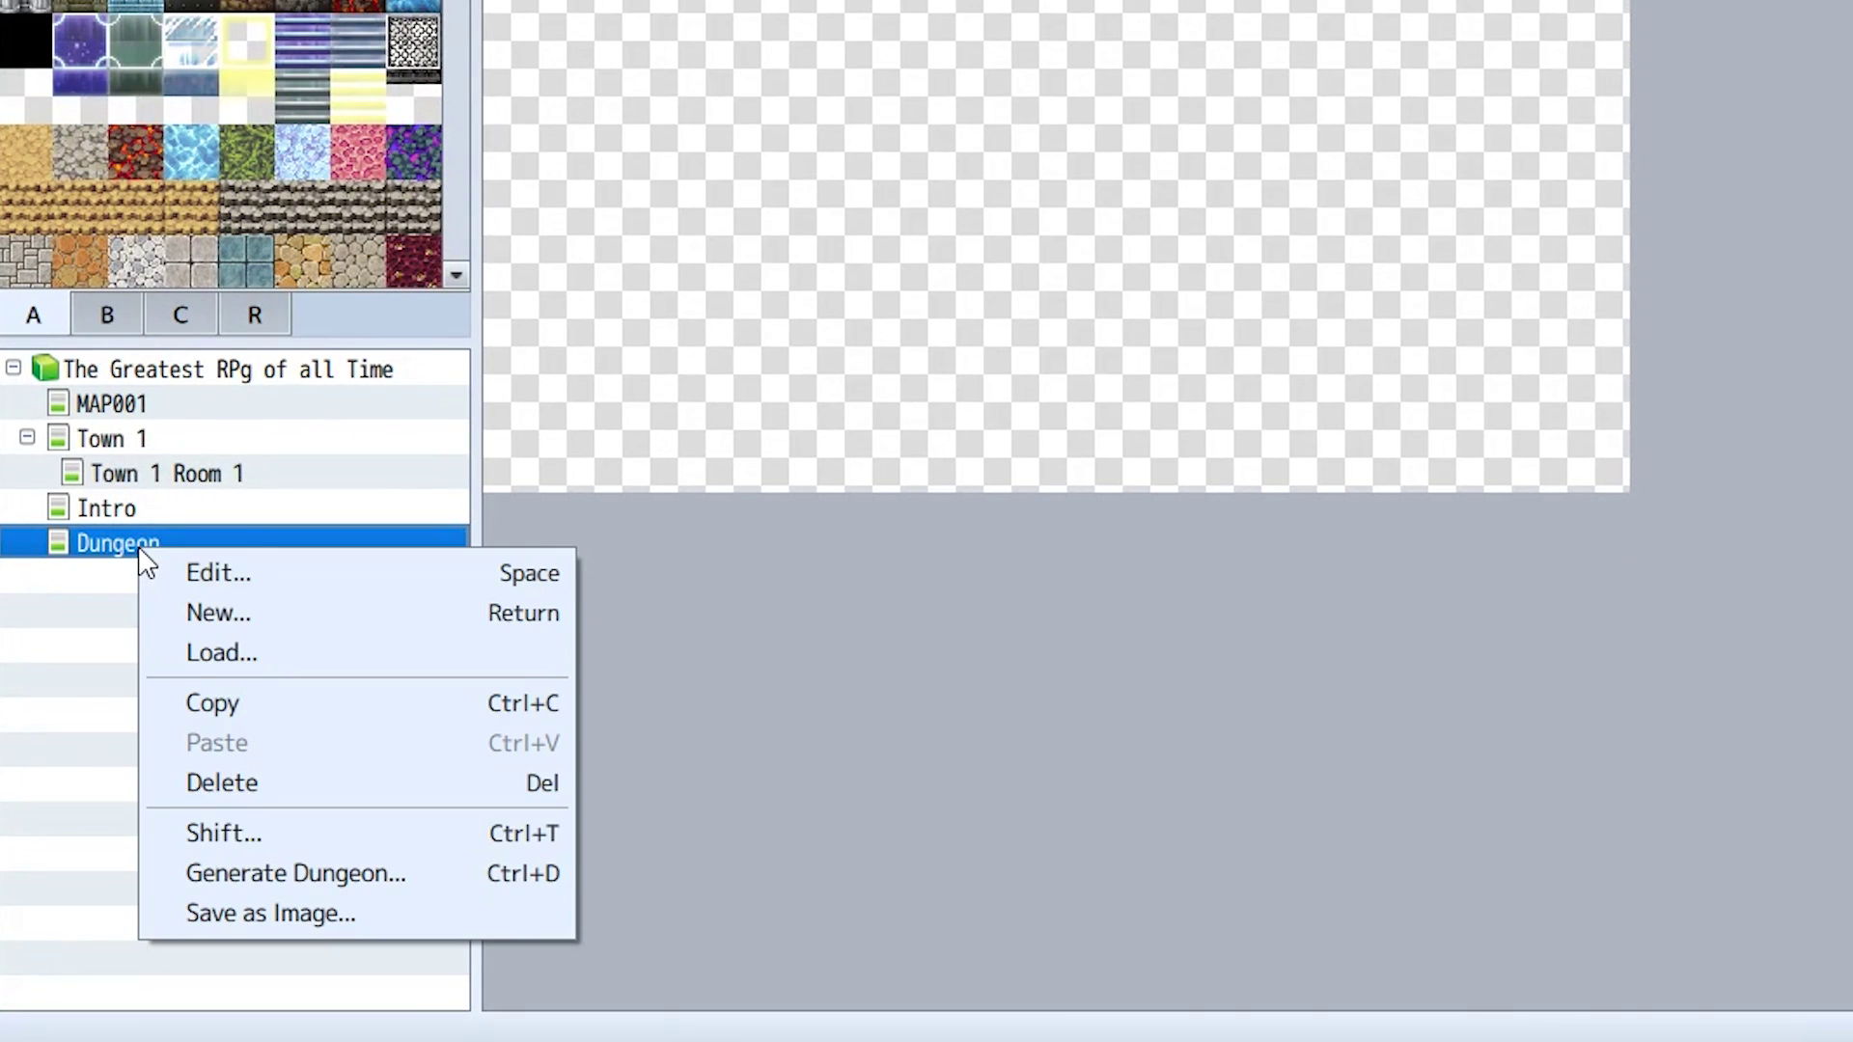
click(374, 873)
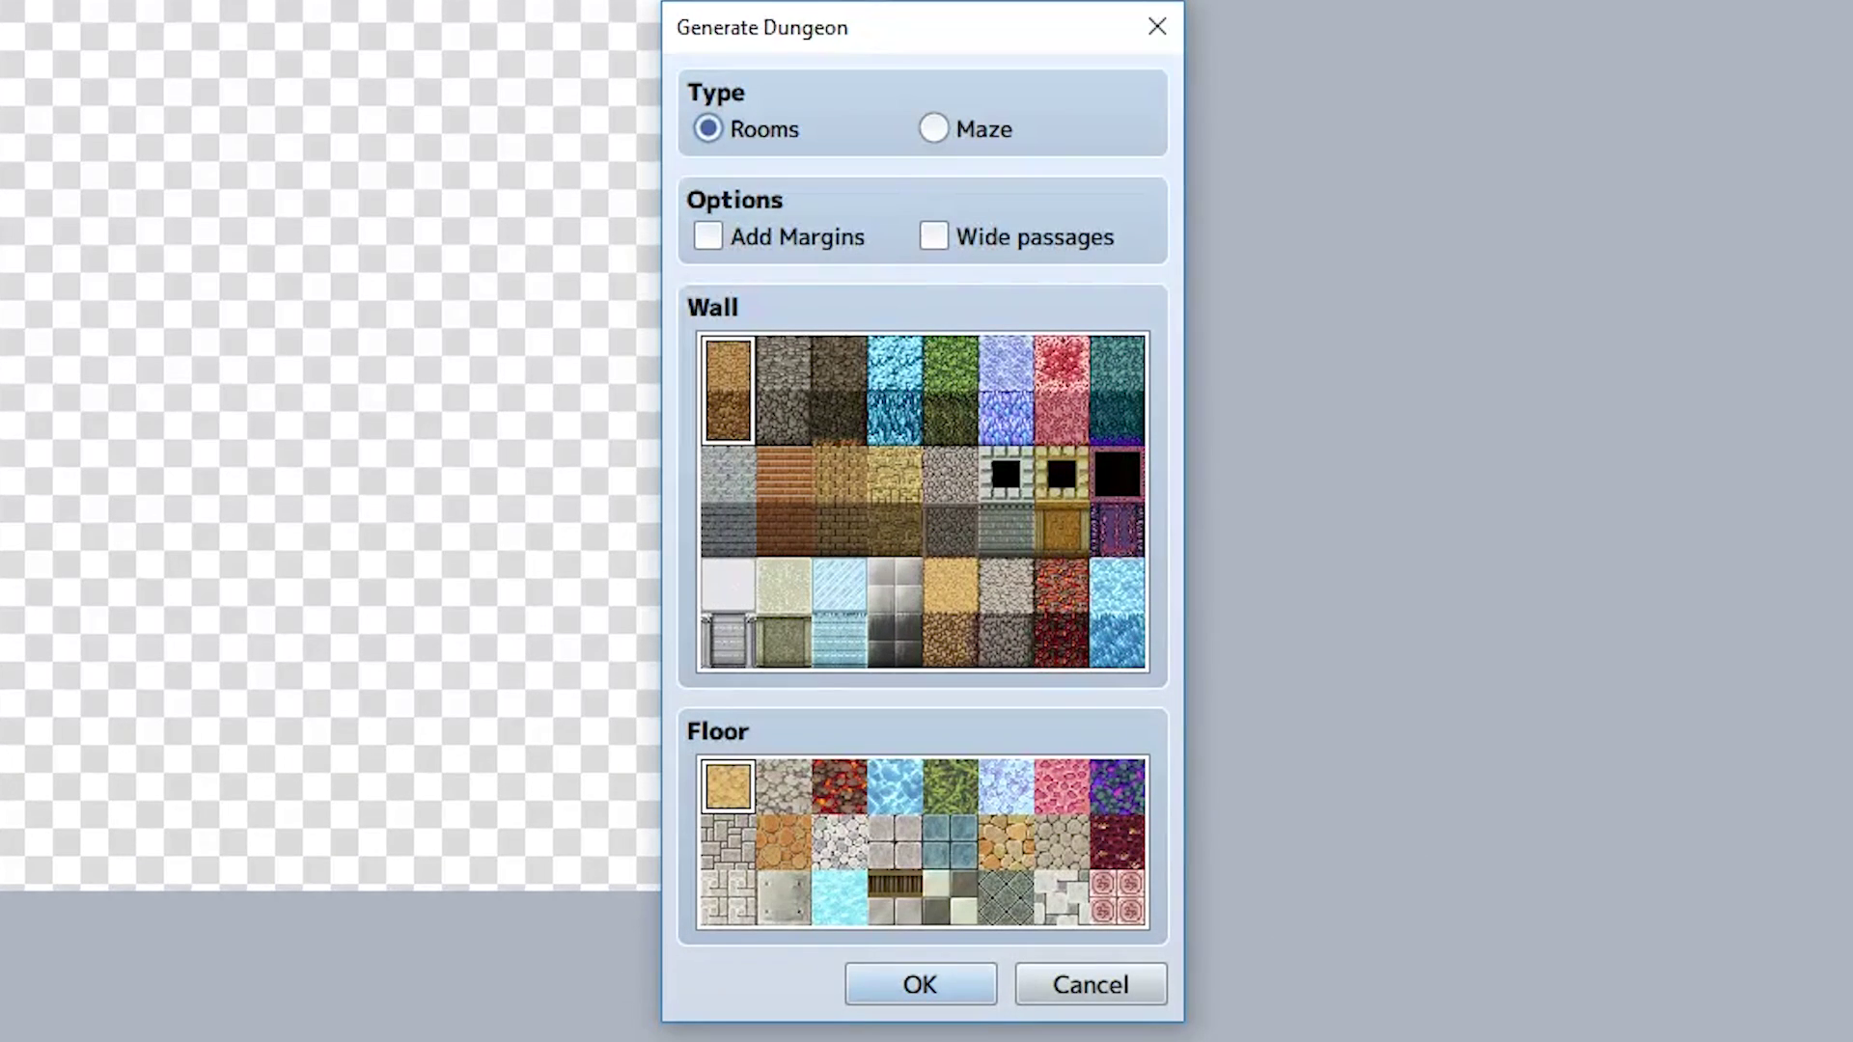
click(836, 426)
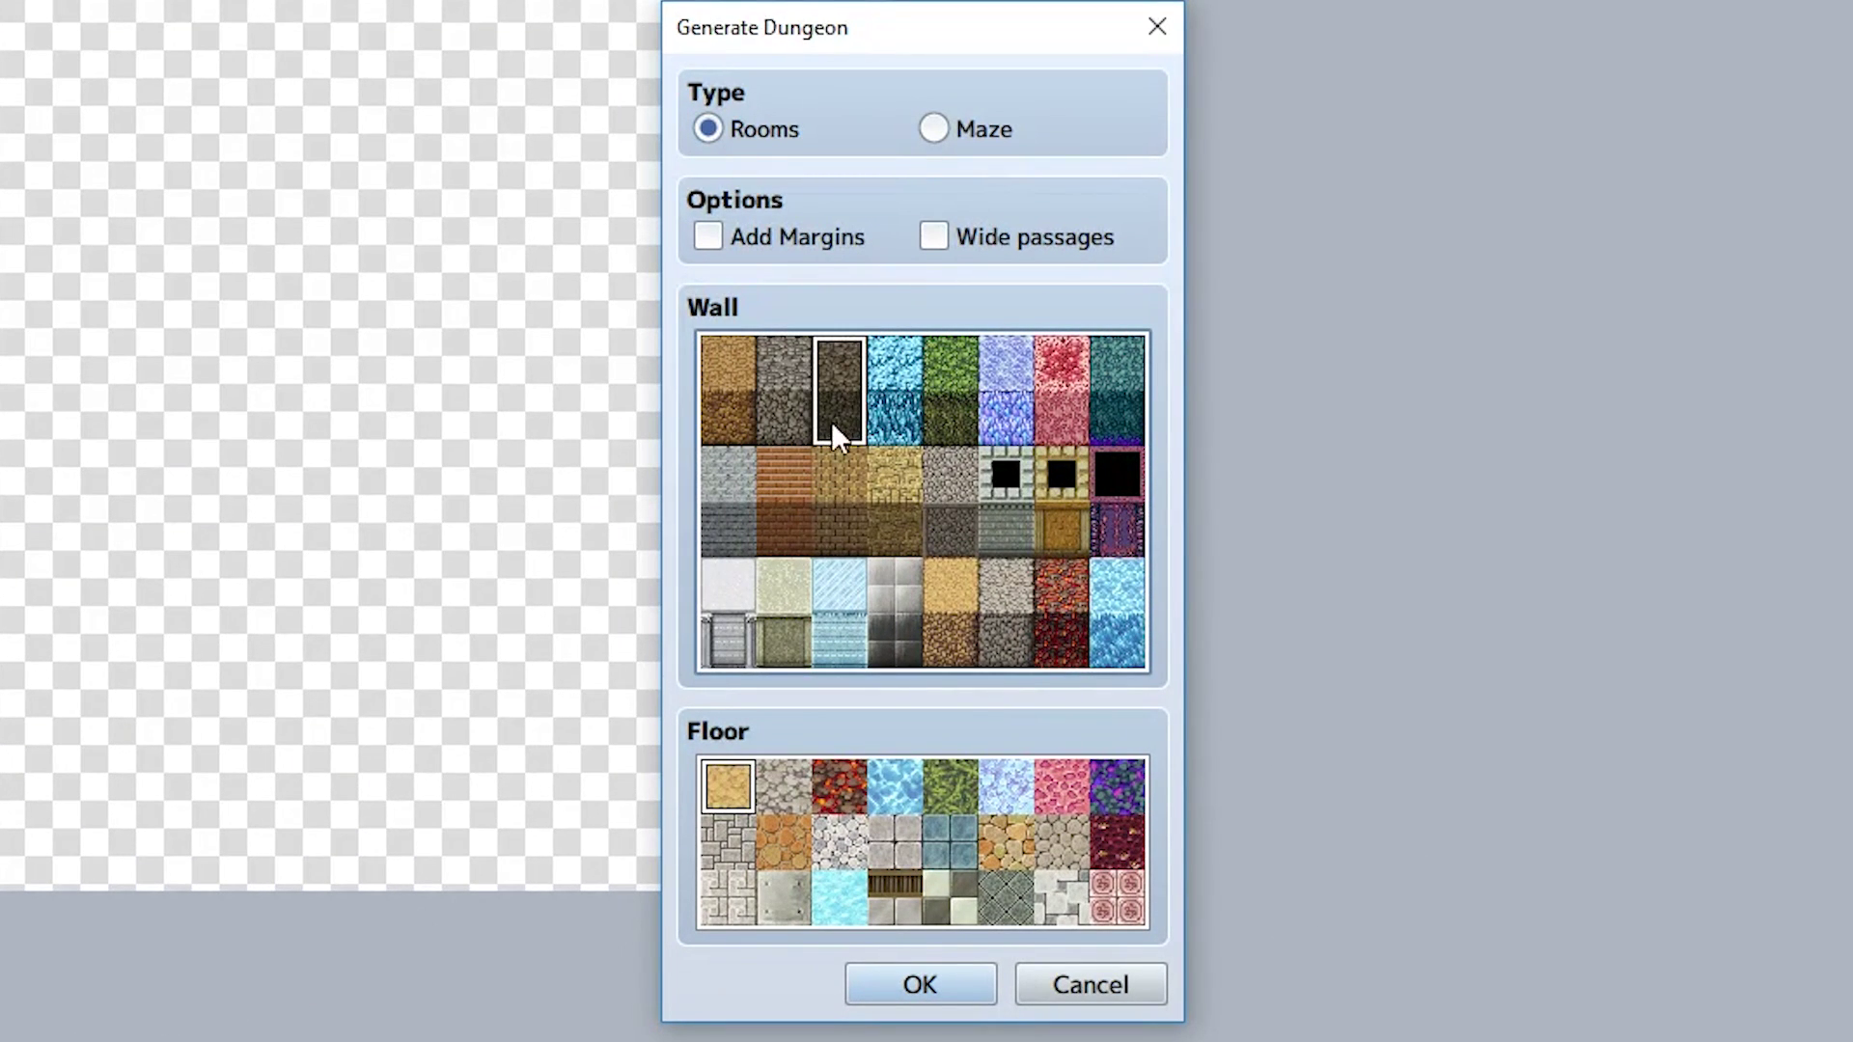
click(859, 982)
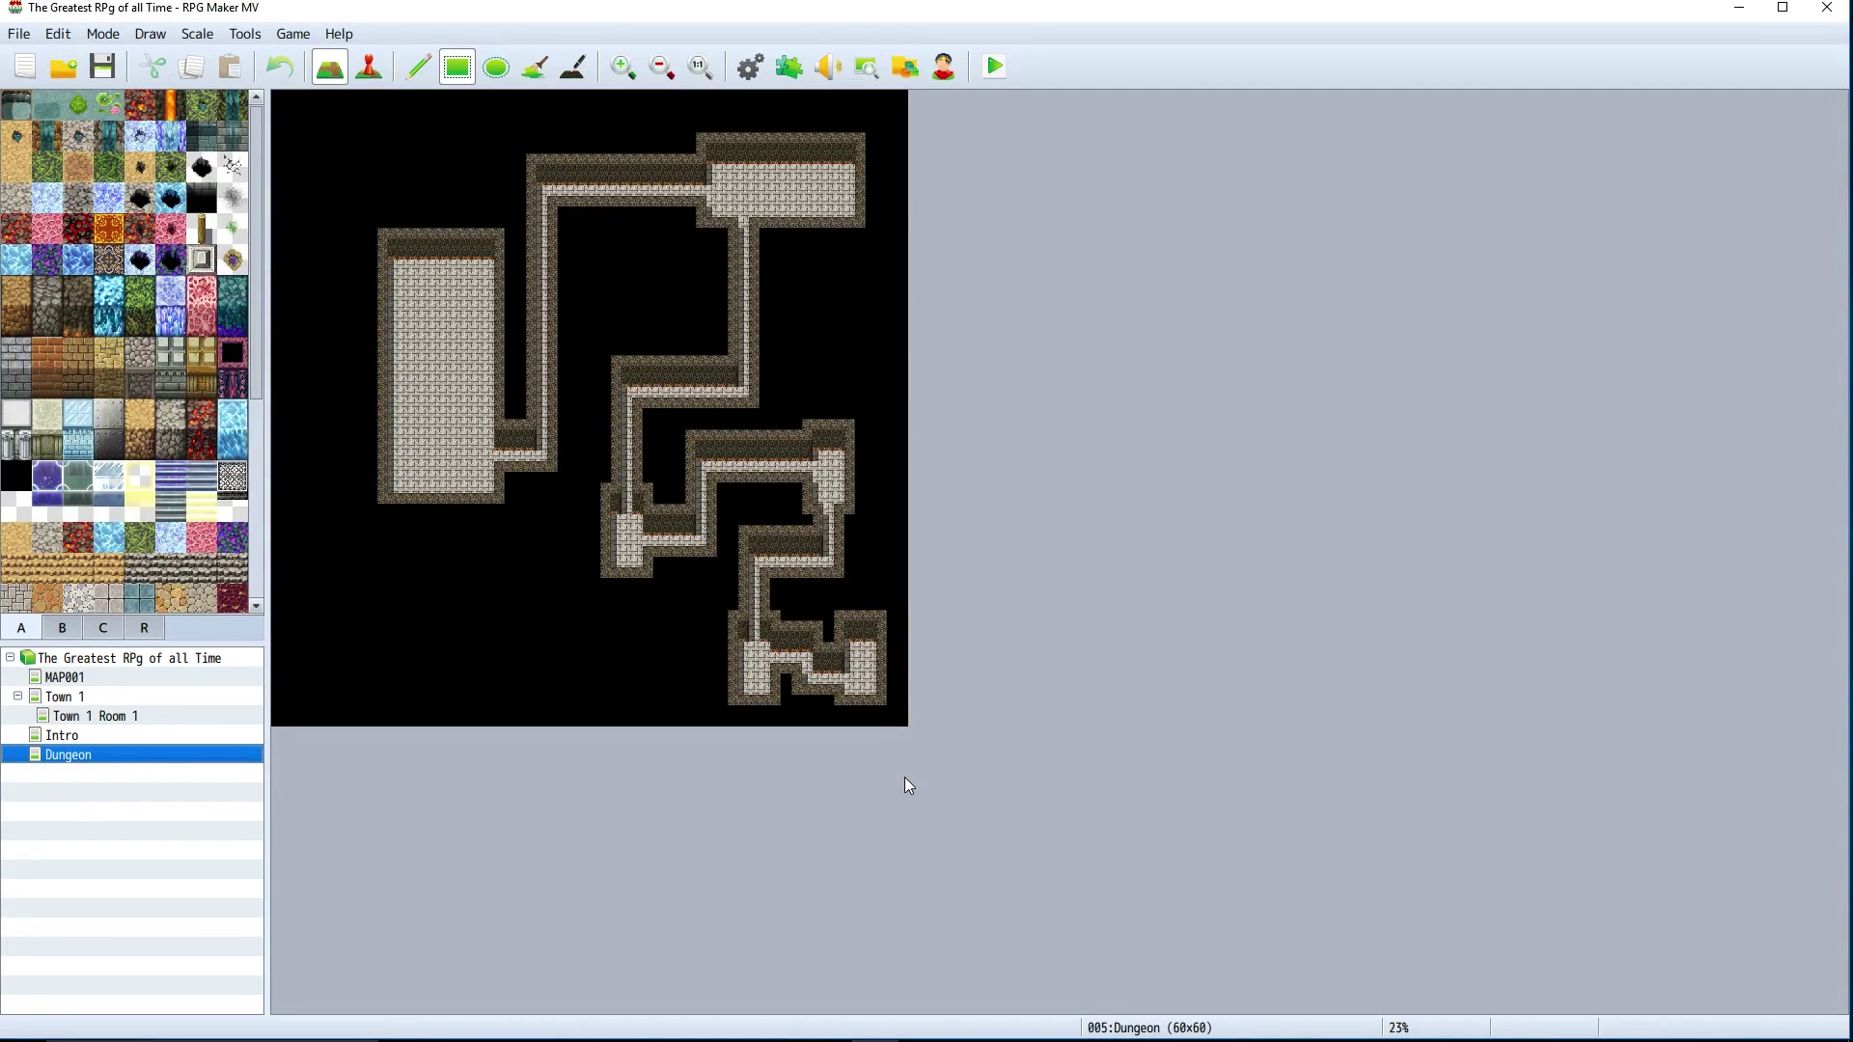
Regenerate the dungeon with Add Margins, then again with Wide passages enabled.
right_click(135, 767)
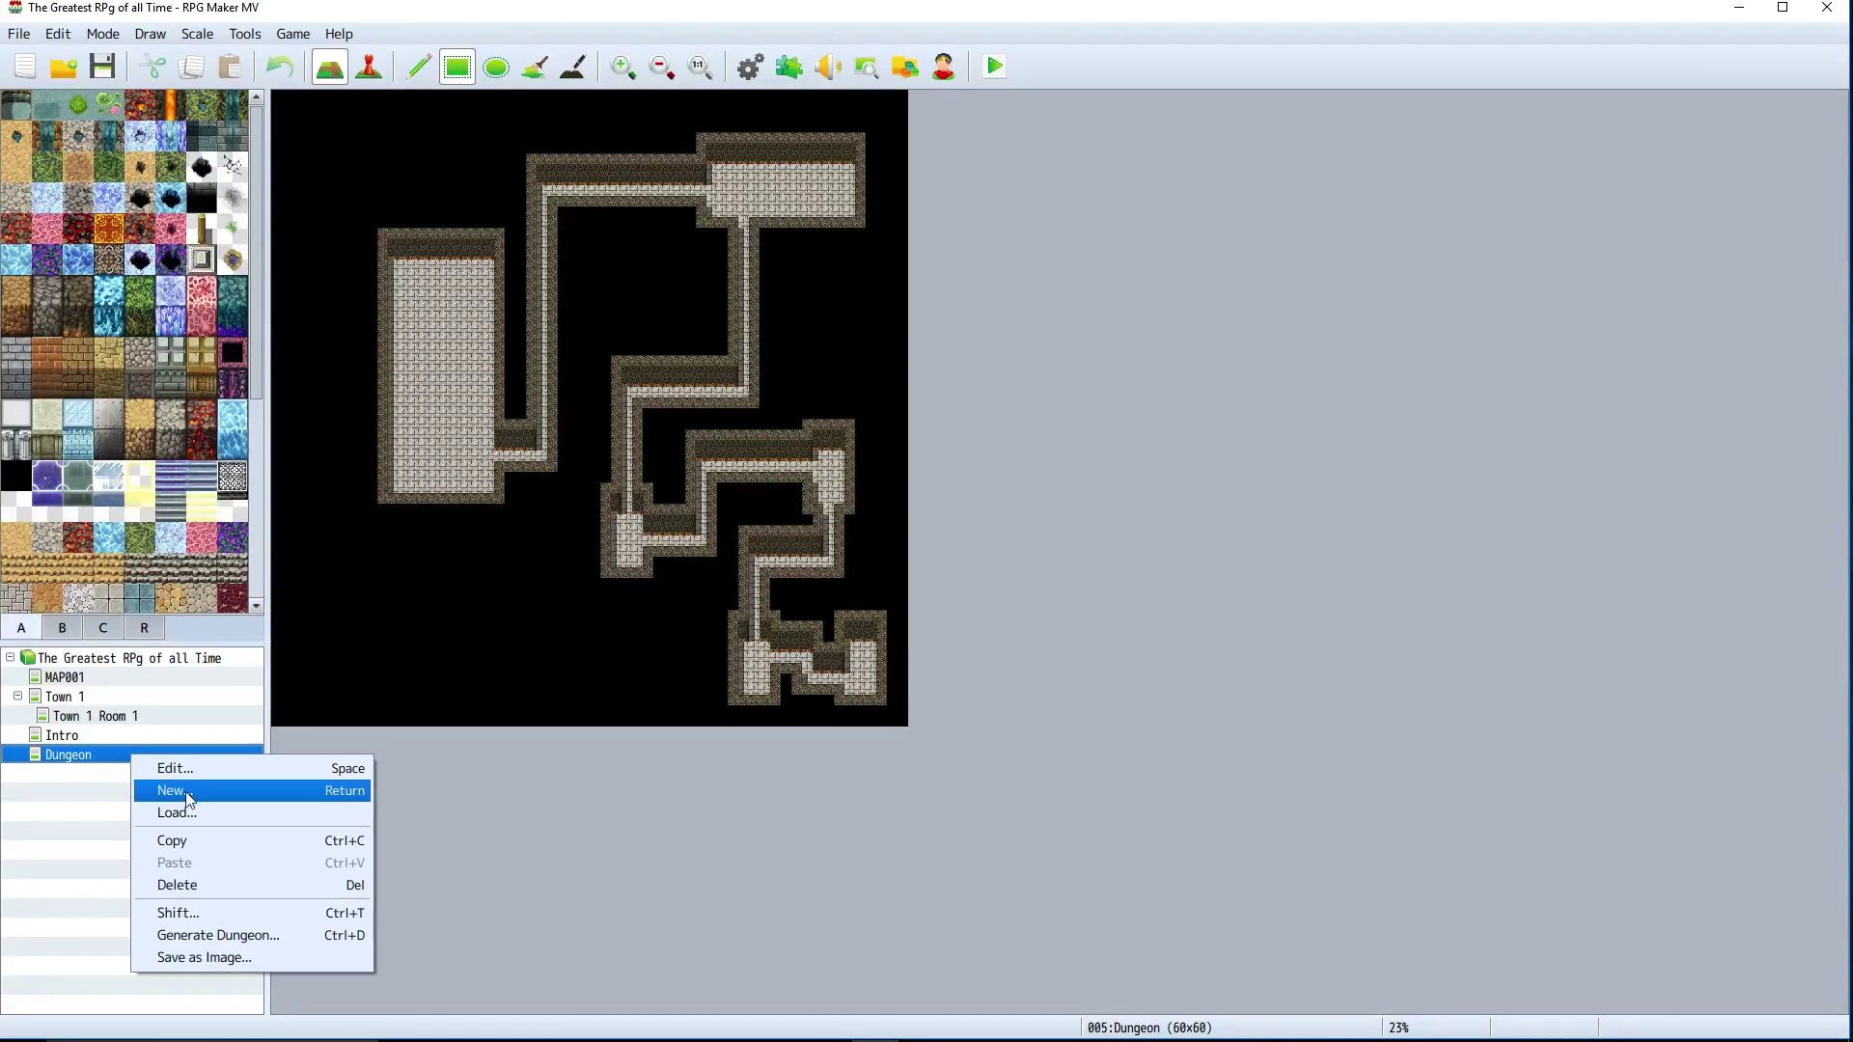
click(252, 931)
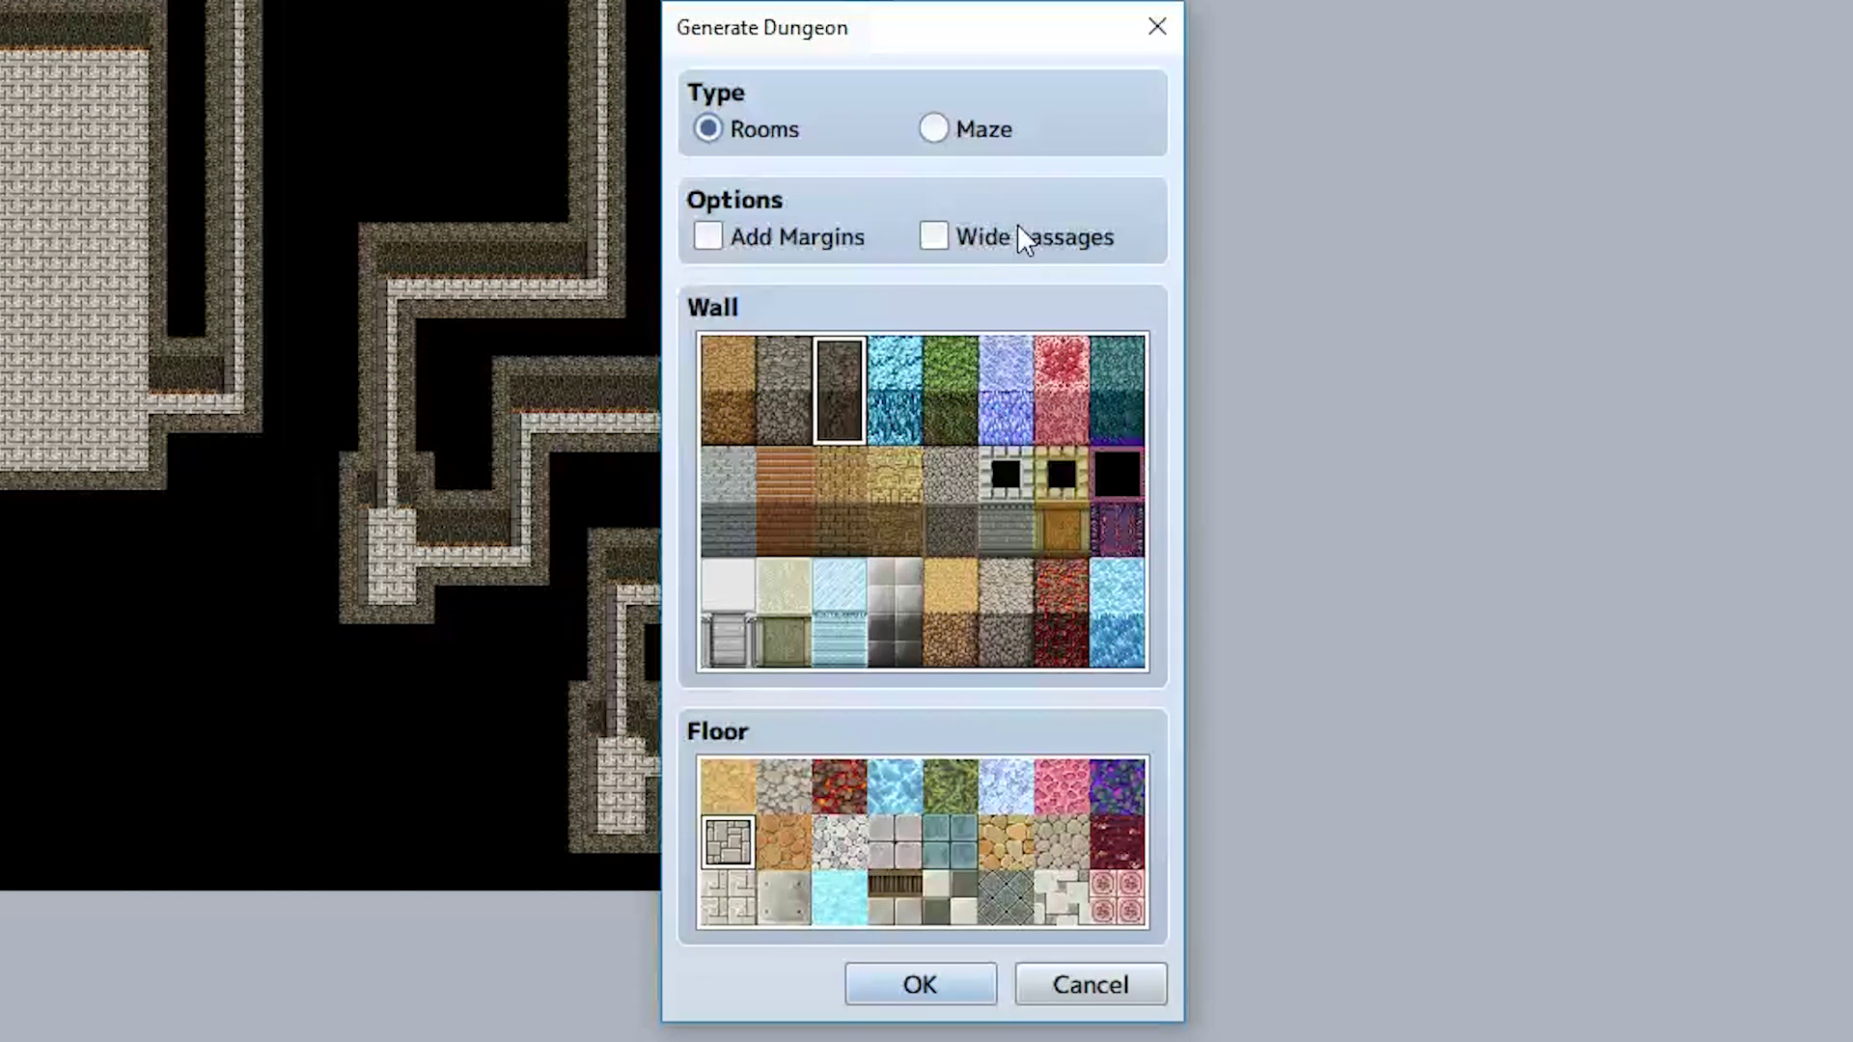
mouse_move(1013, 241)
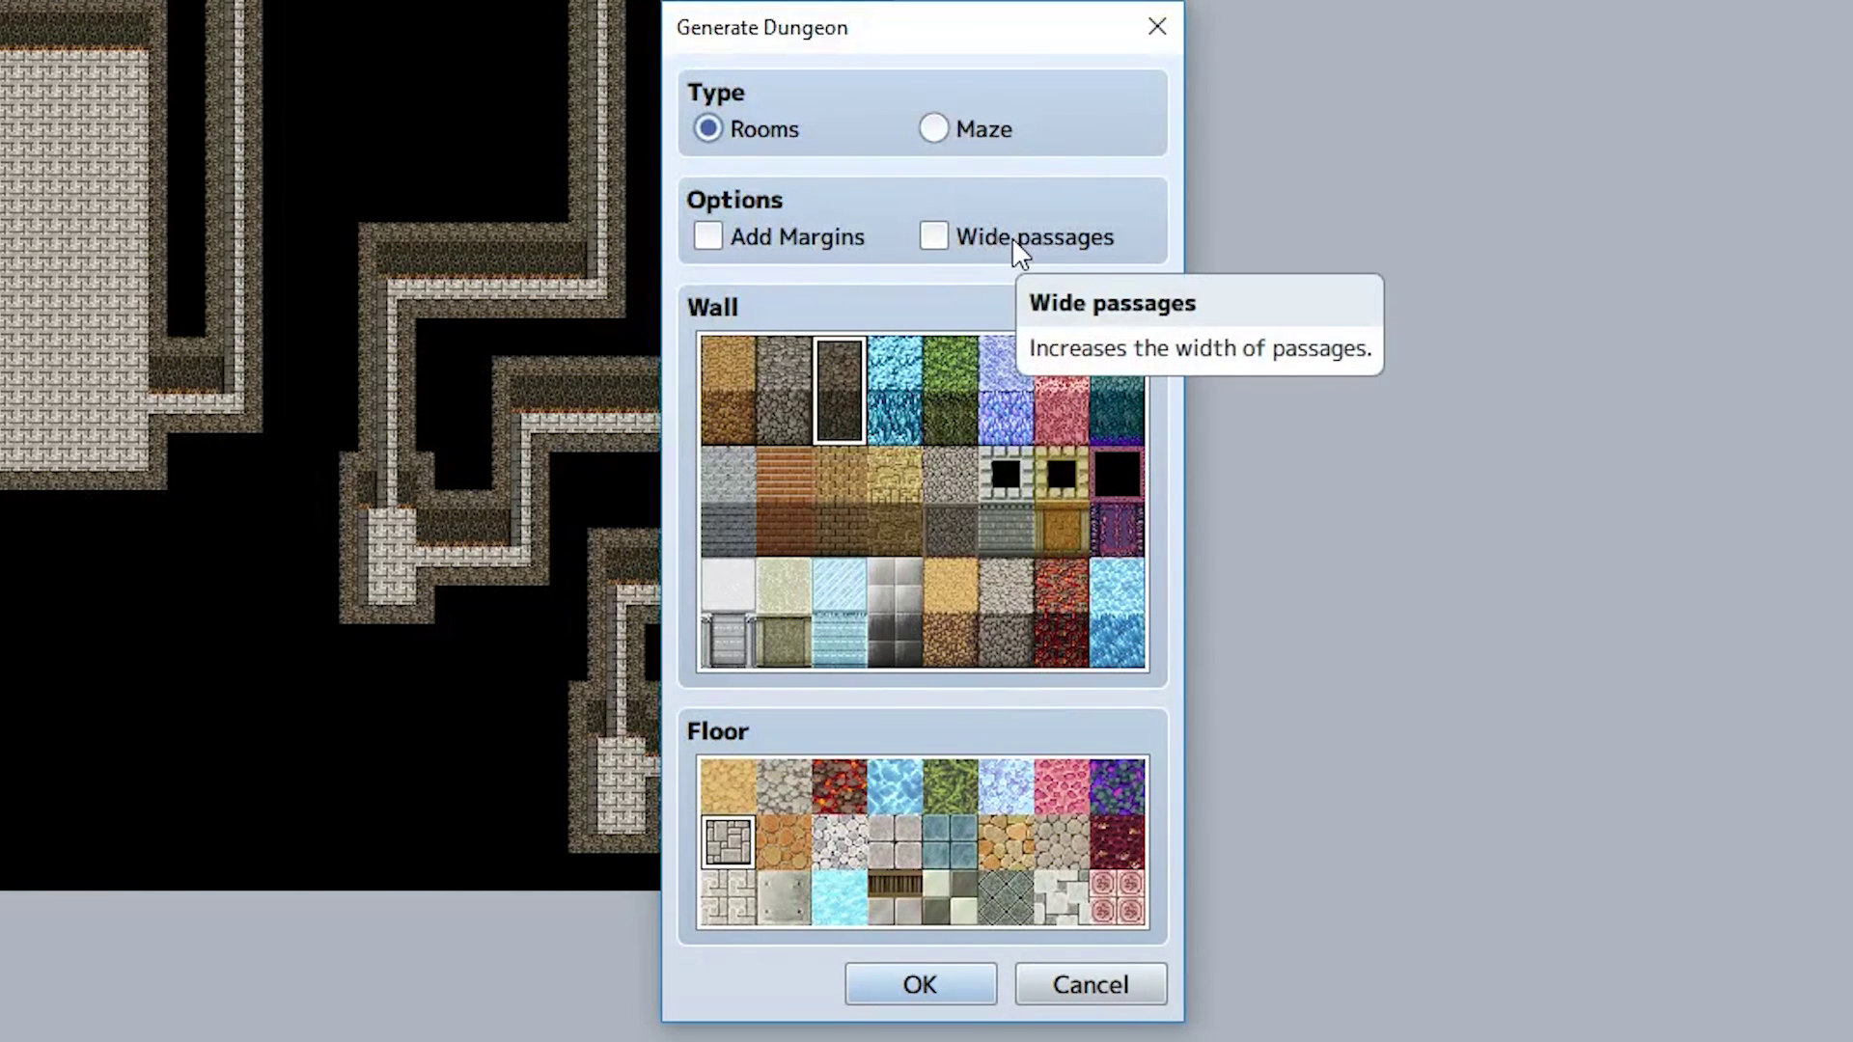
click(770, 236)
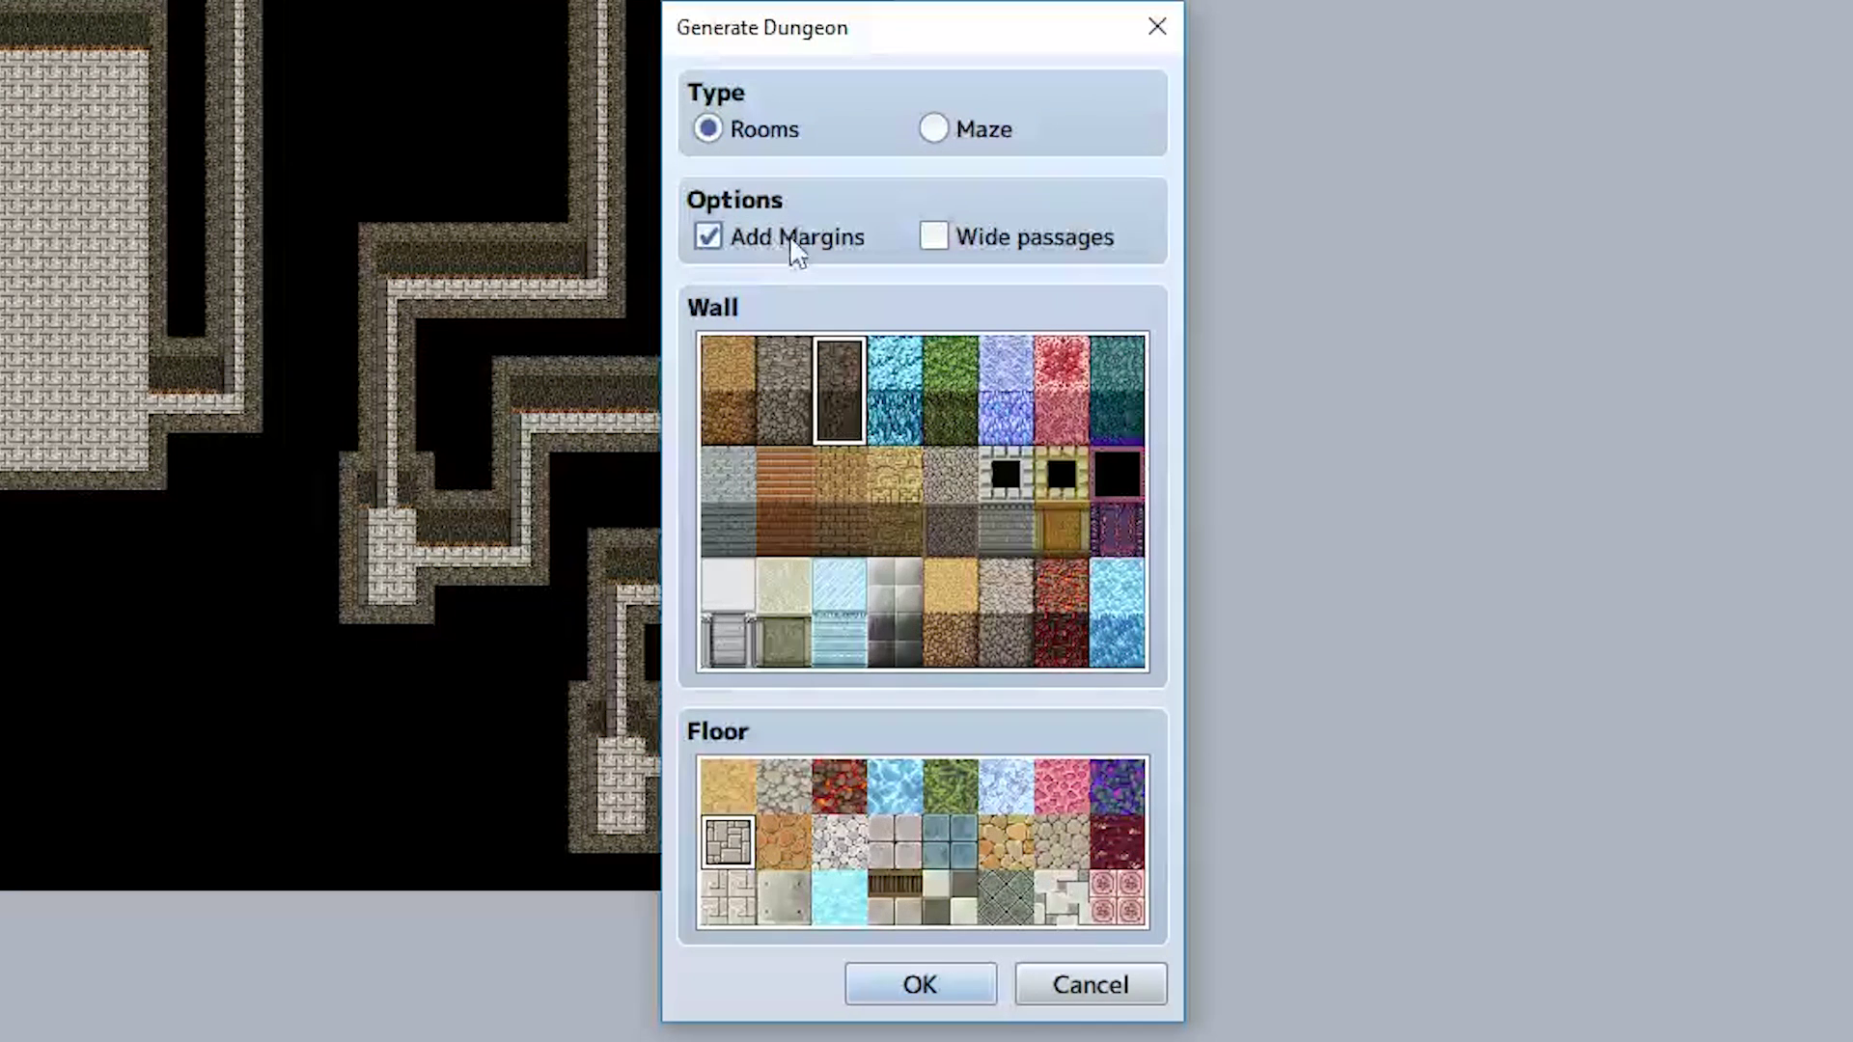
click(921, 989)
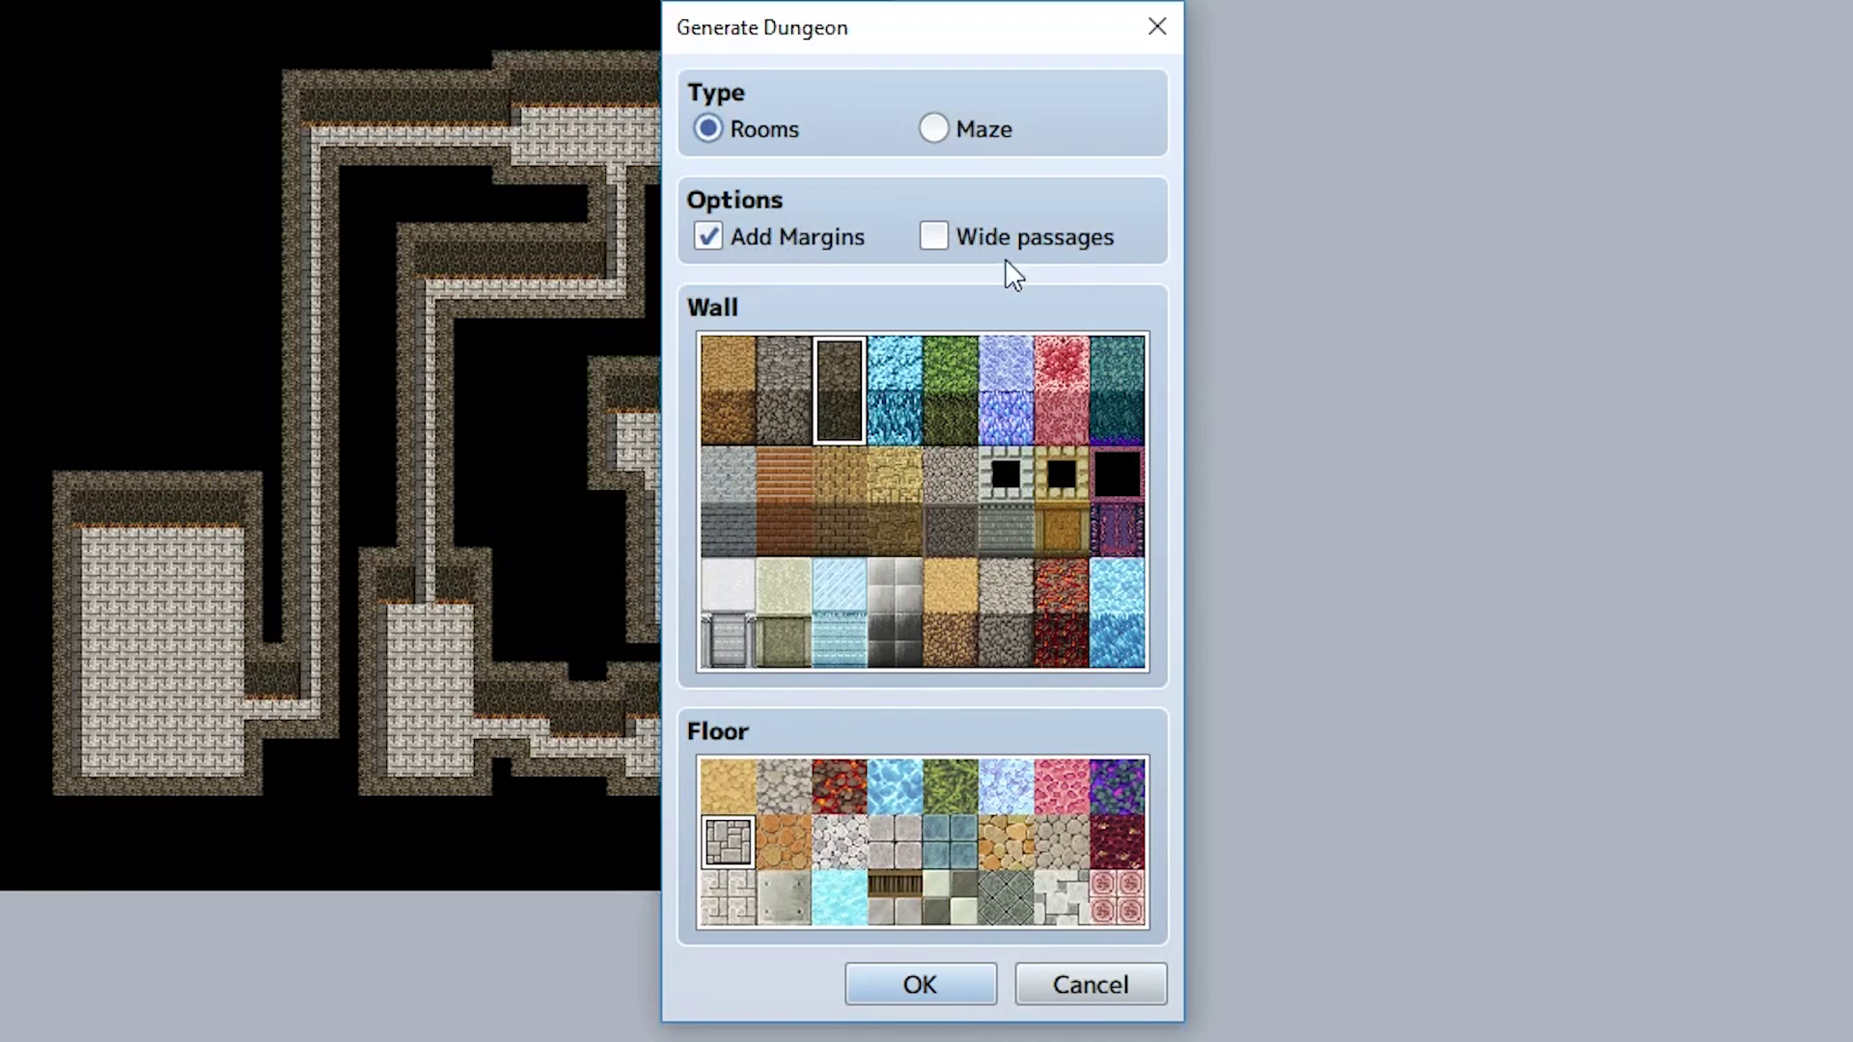
click(930, 364)
click(927, 982)
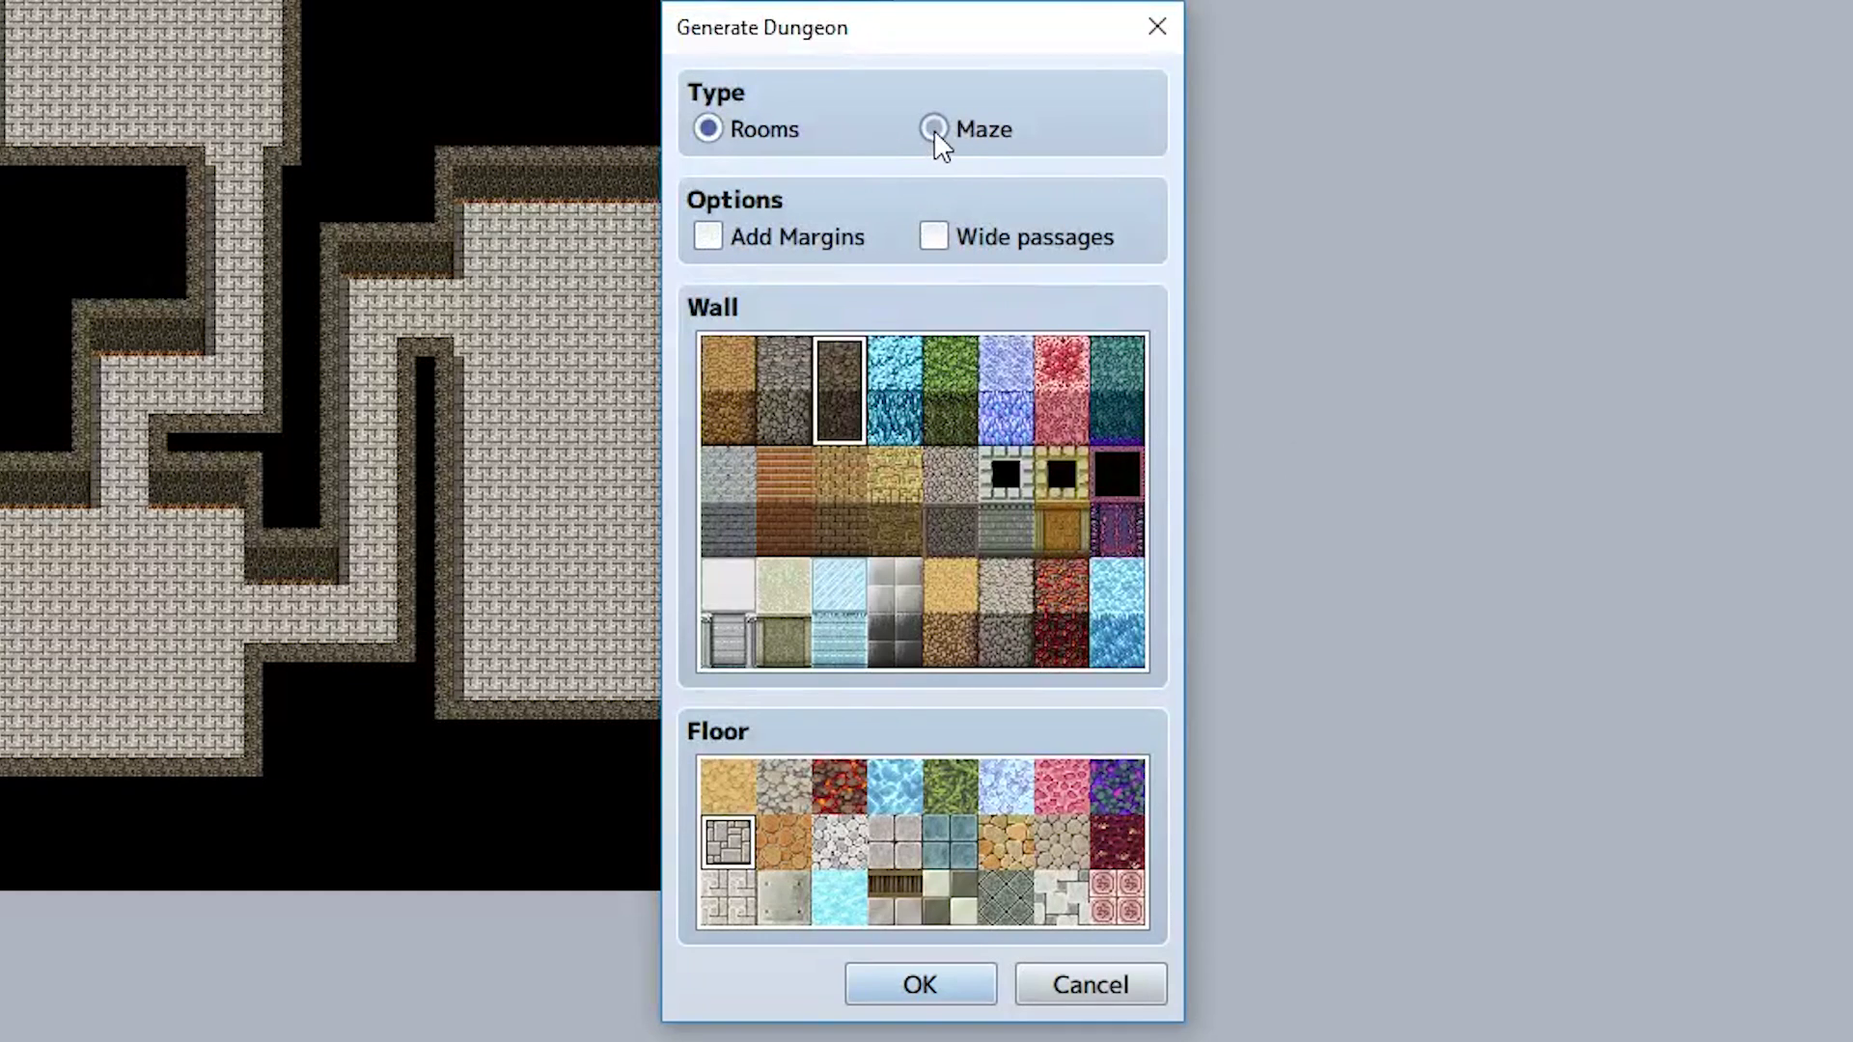
Generate a Maze layout, then regenerate it with Add Margins and Wide passages ticked.
click(933, 130)
click(874, 983)
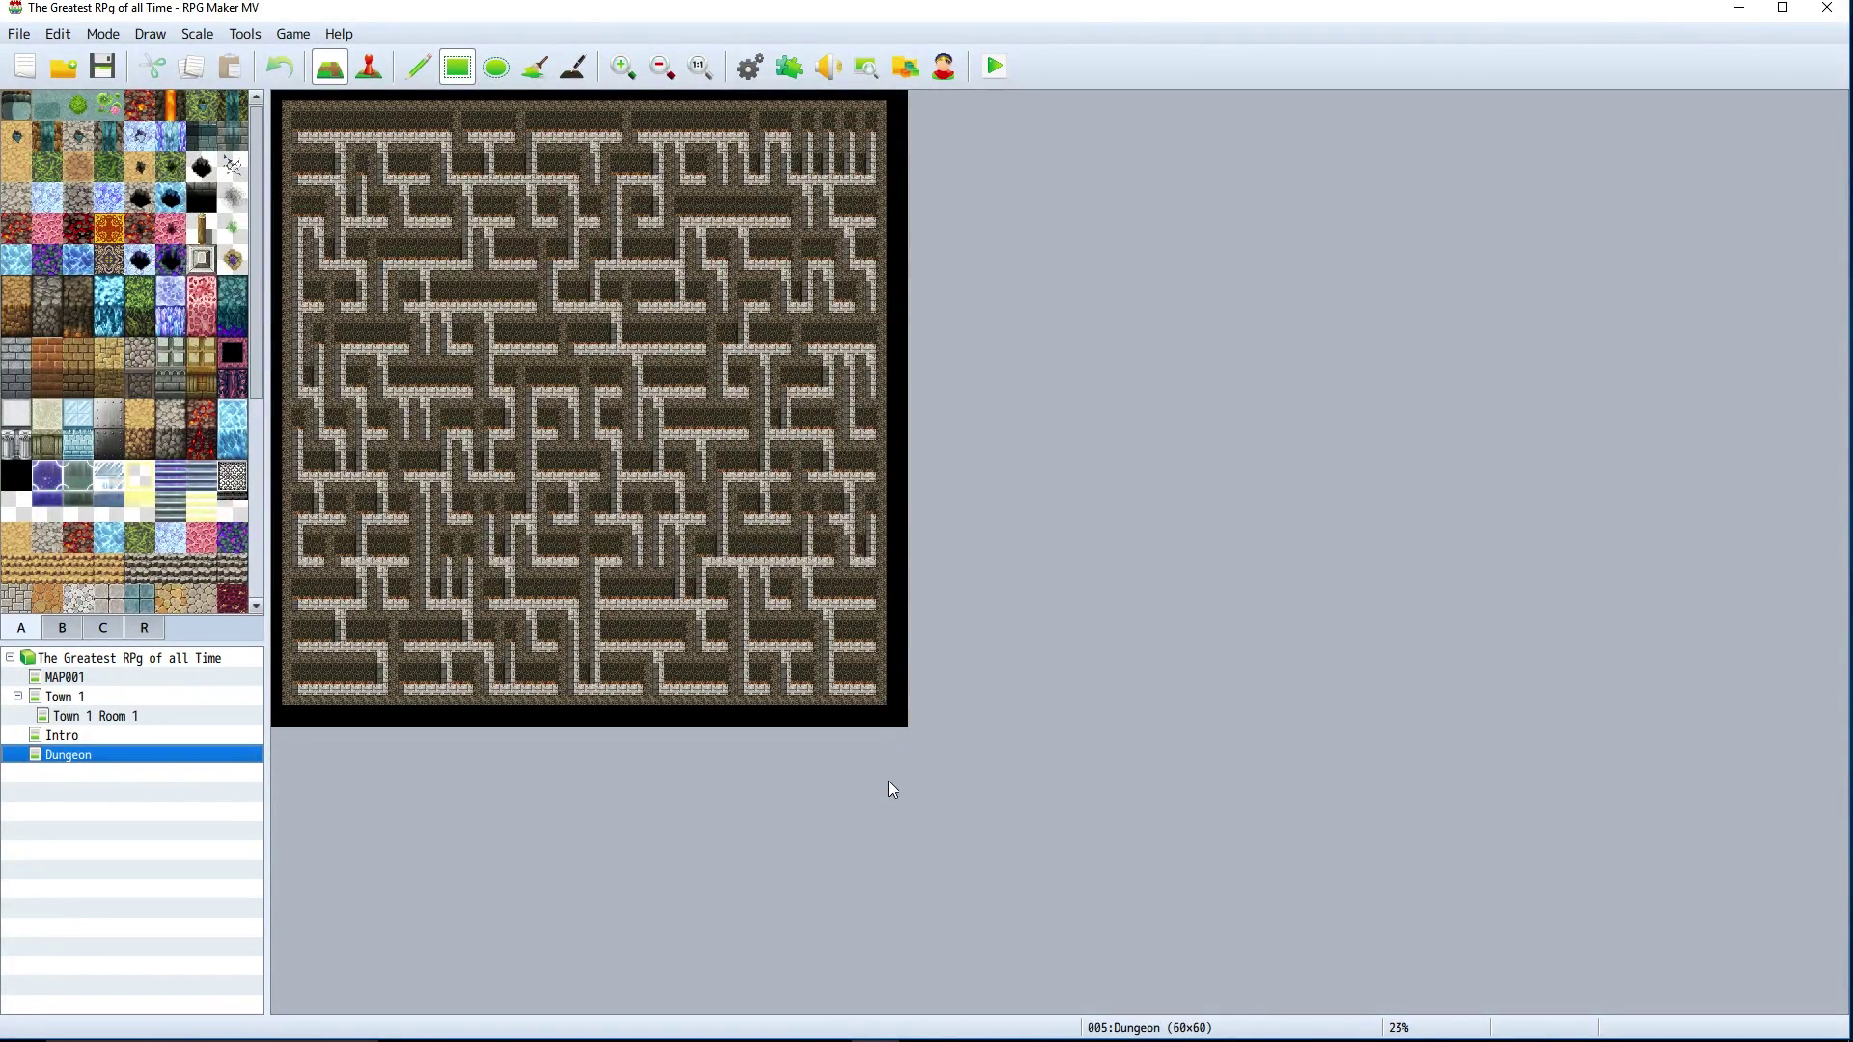
right_click(144, 755)
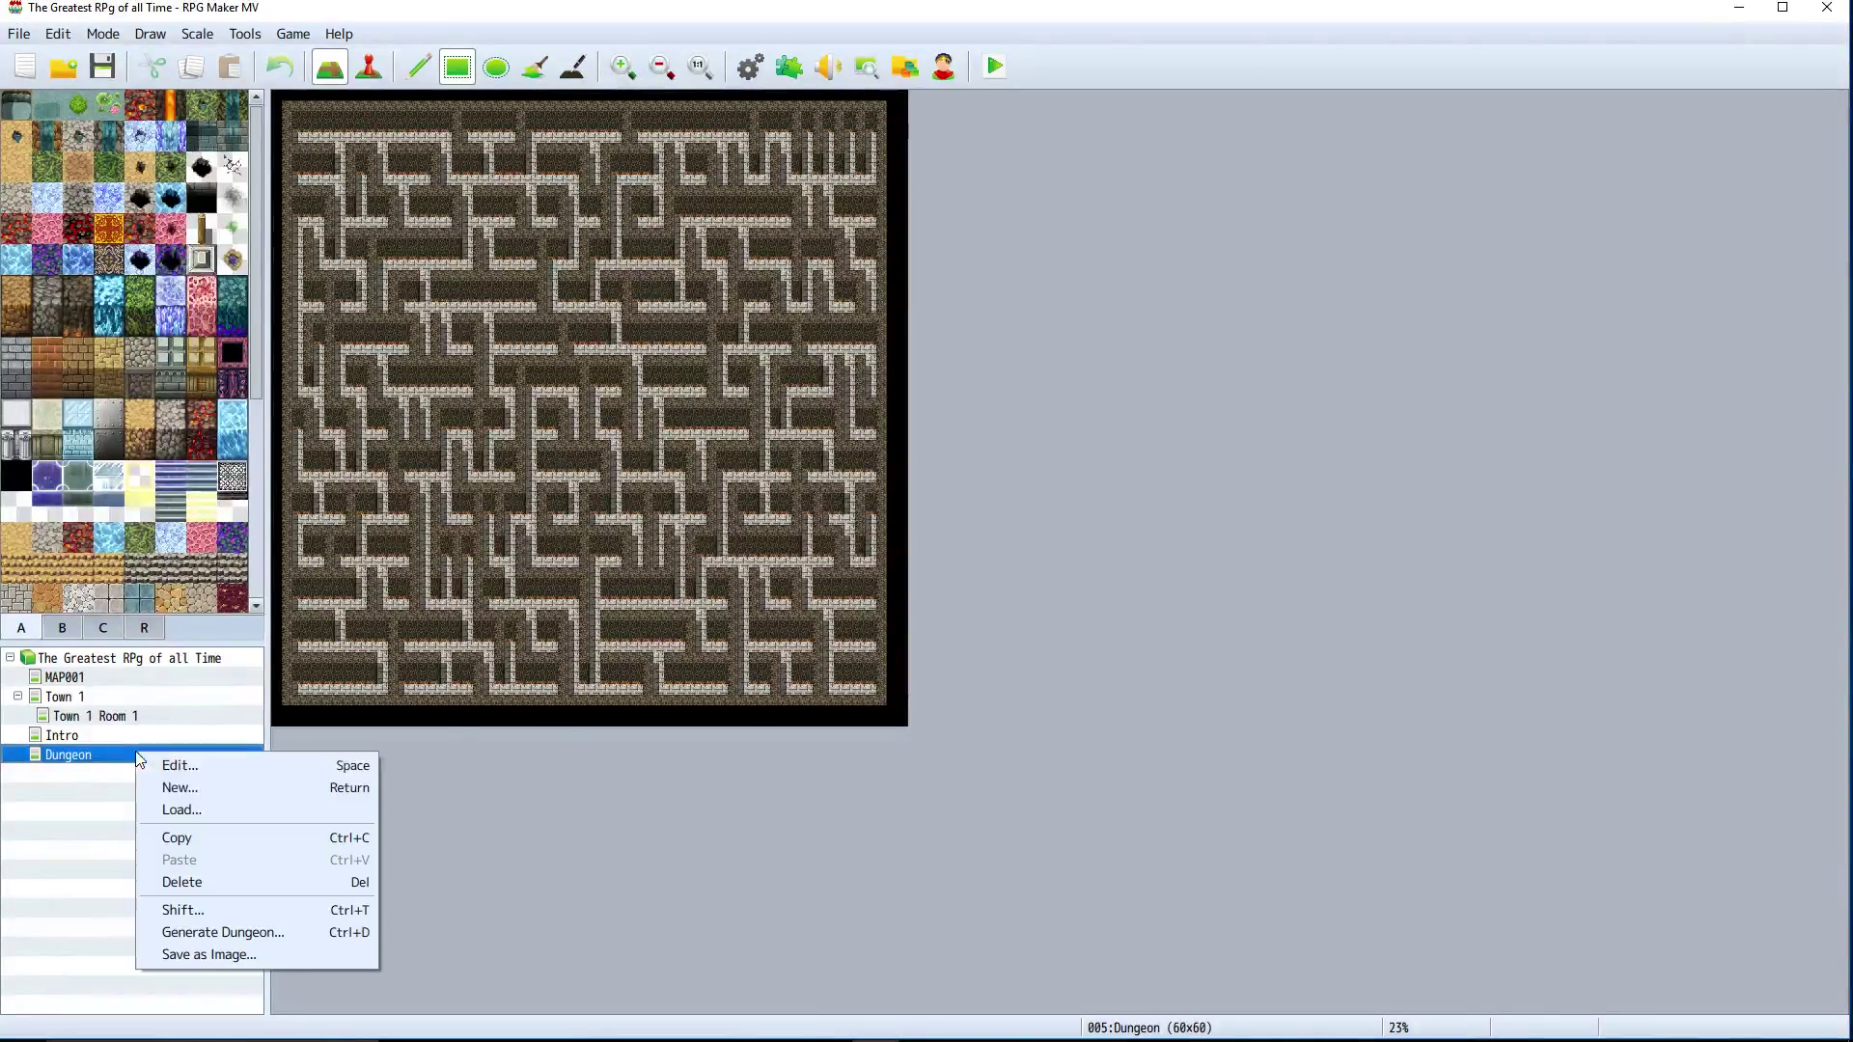
click(249, 940)
click(840, 275)
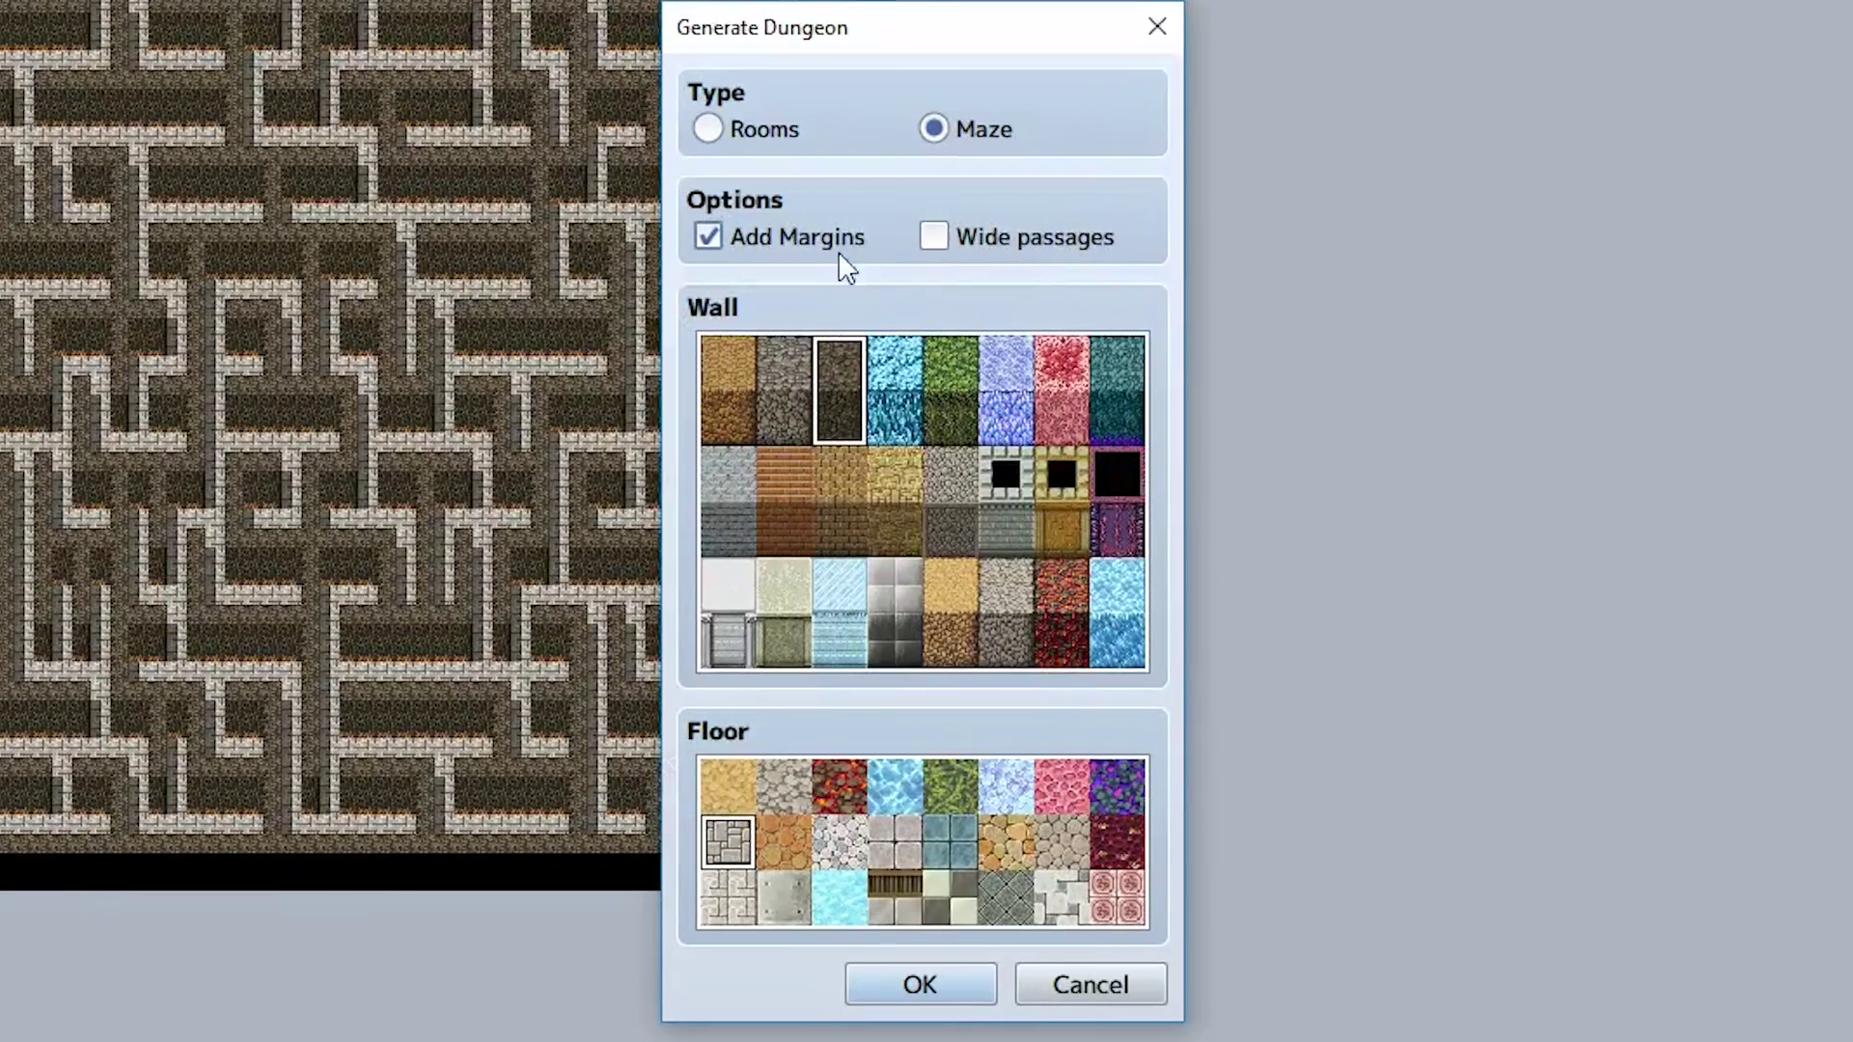
click(970, 275)
click(883, 932)
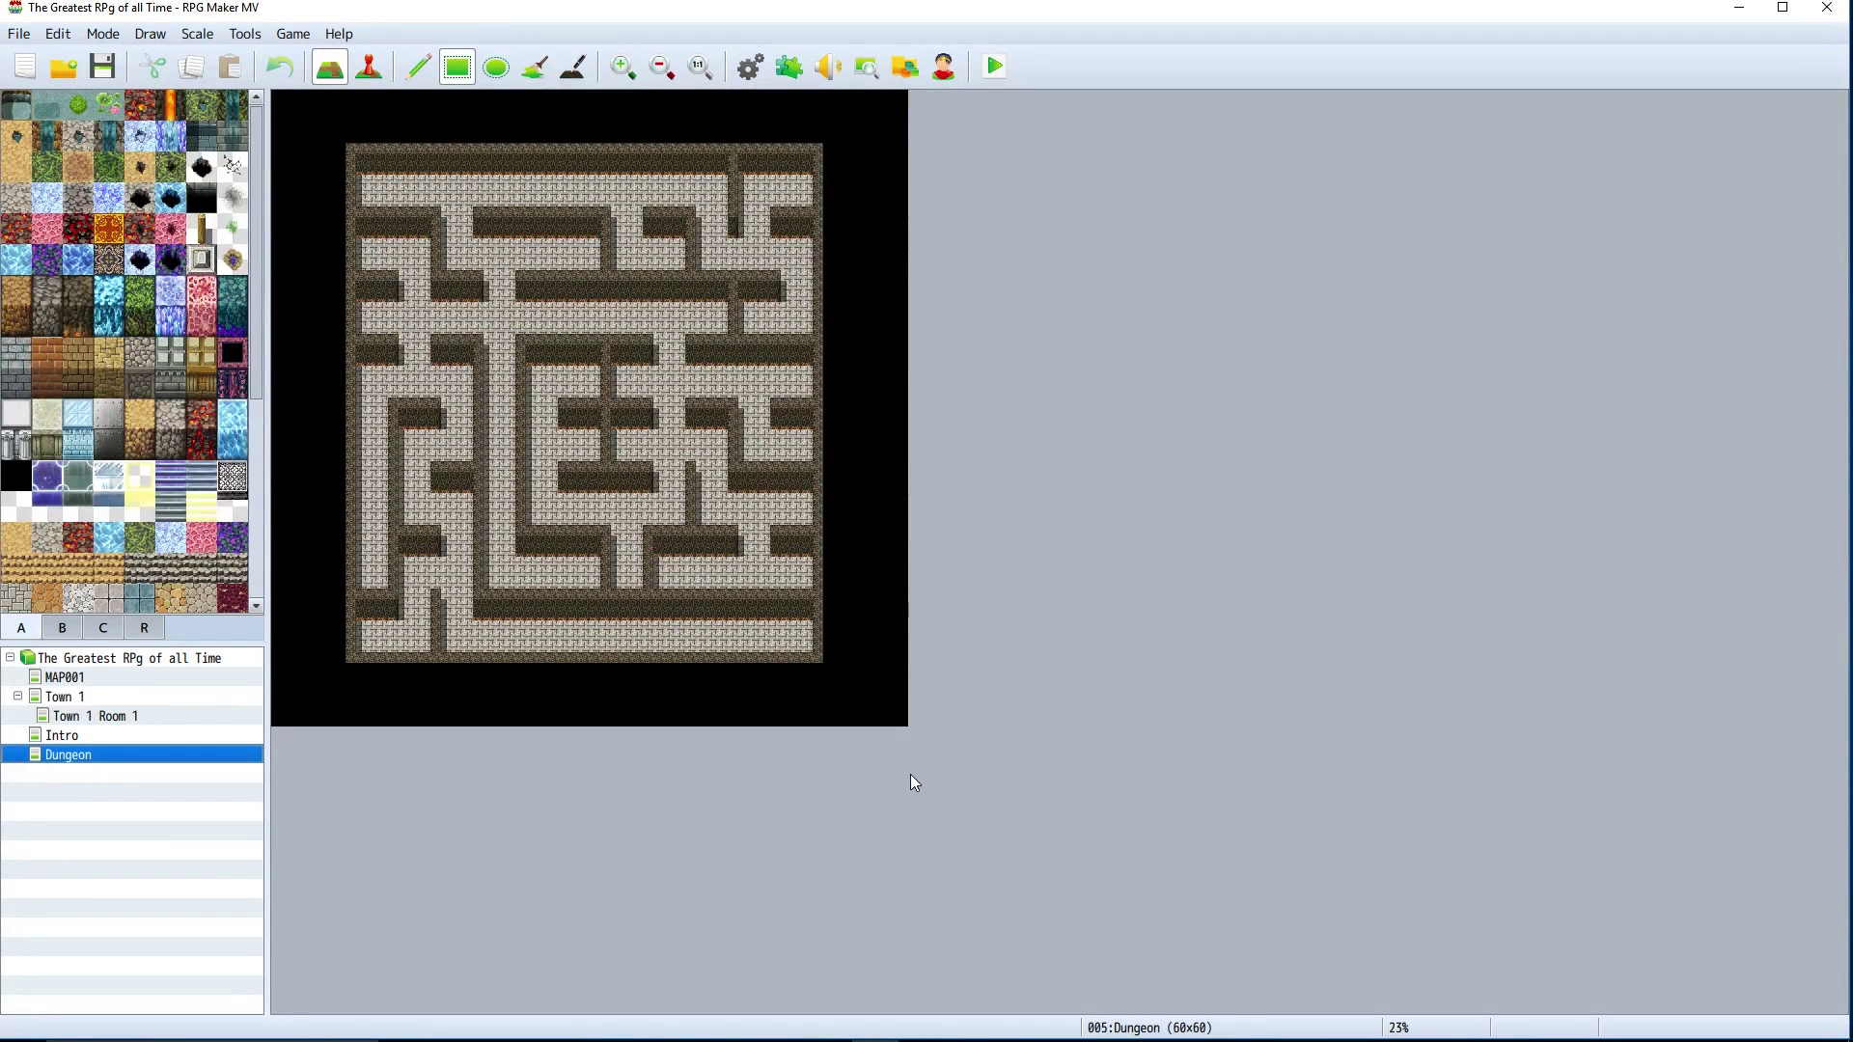
Regenerate the maze using grey wall and floor tiles with Wide passages turned off.
right_click(91, 753)
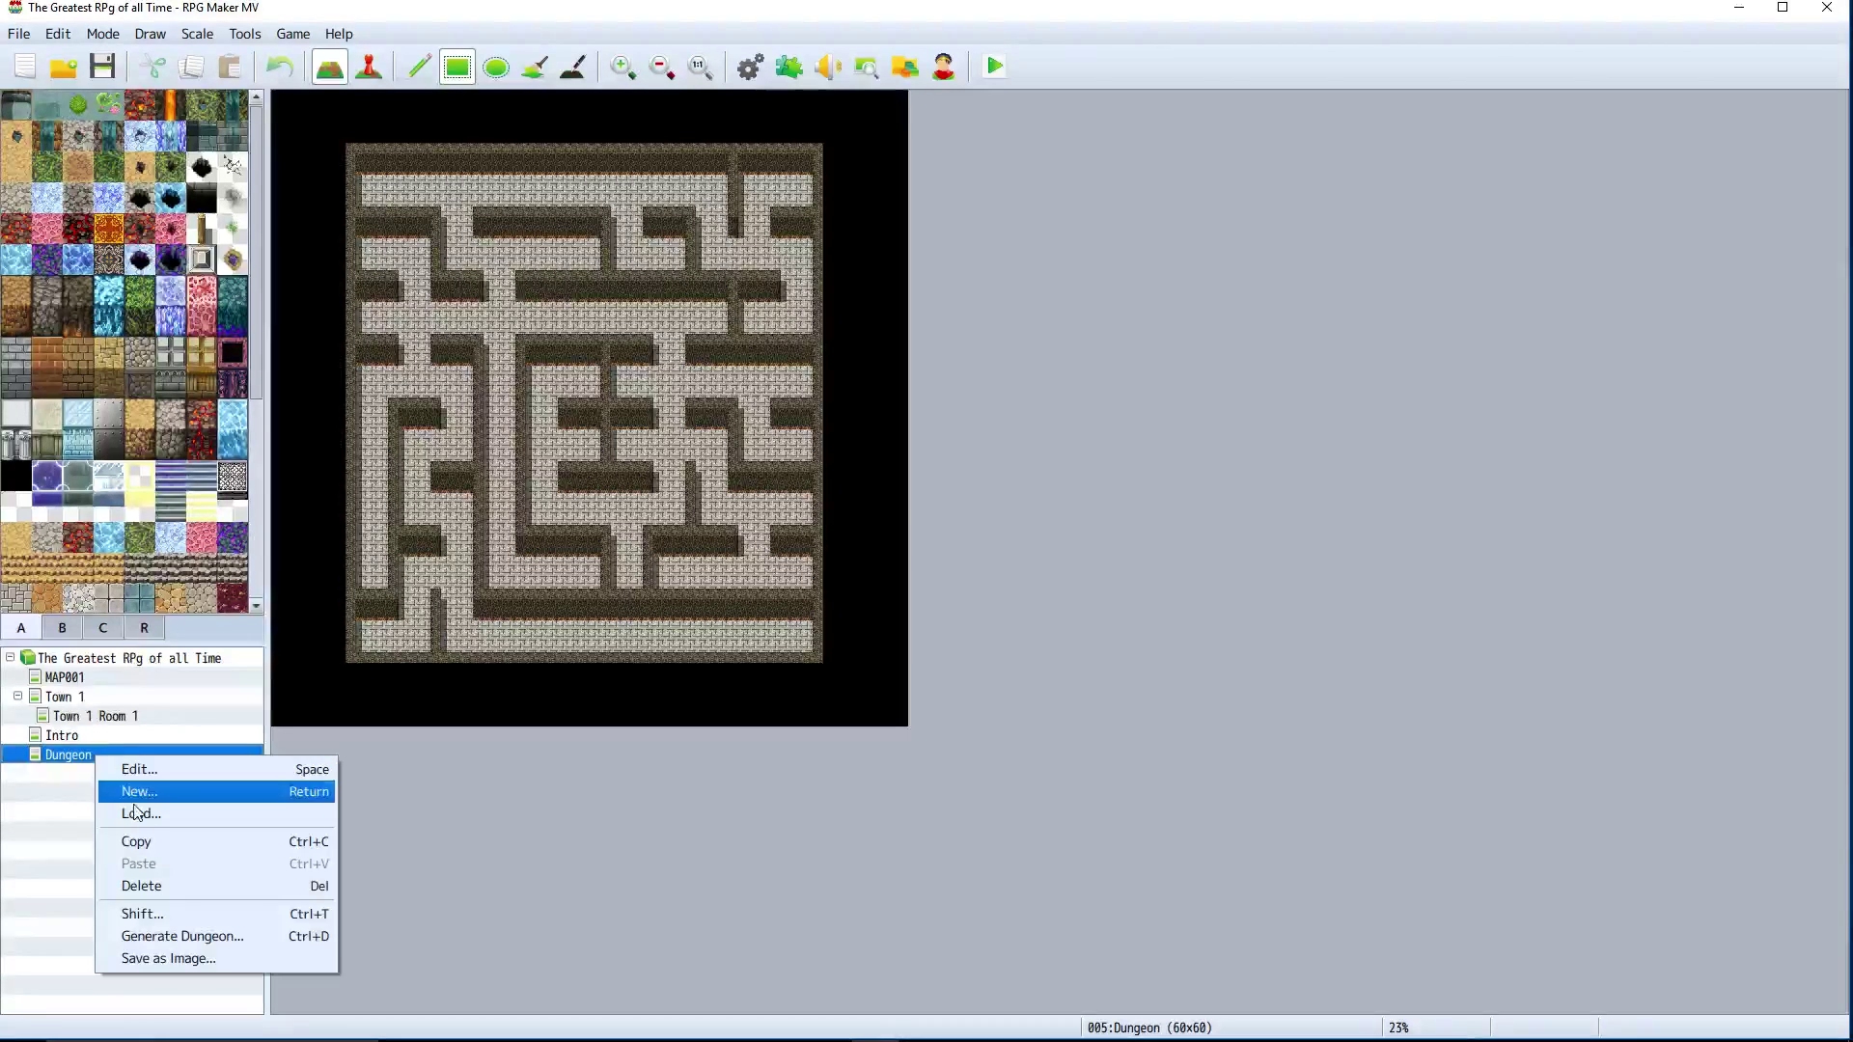
click(195, 934)
click(943, 521)
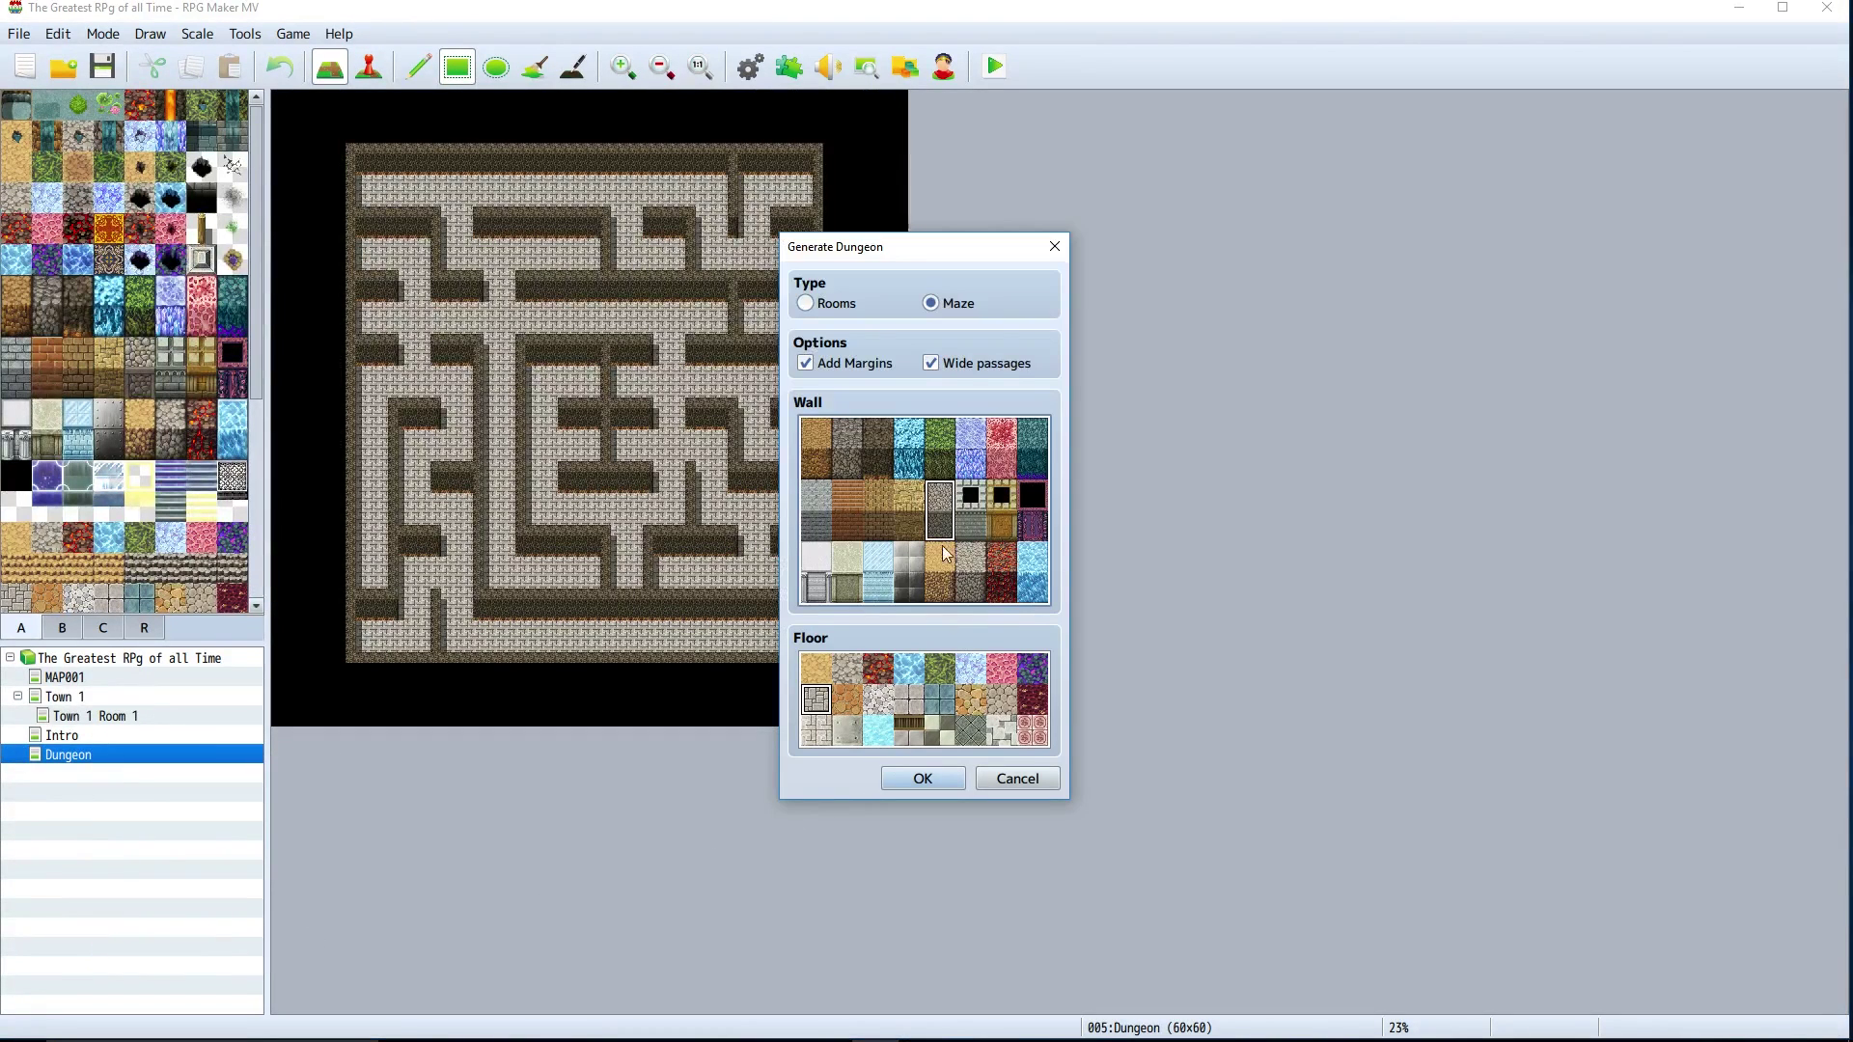
click(909, 701)
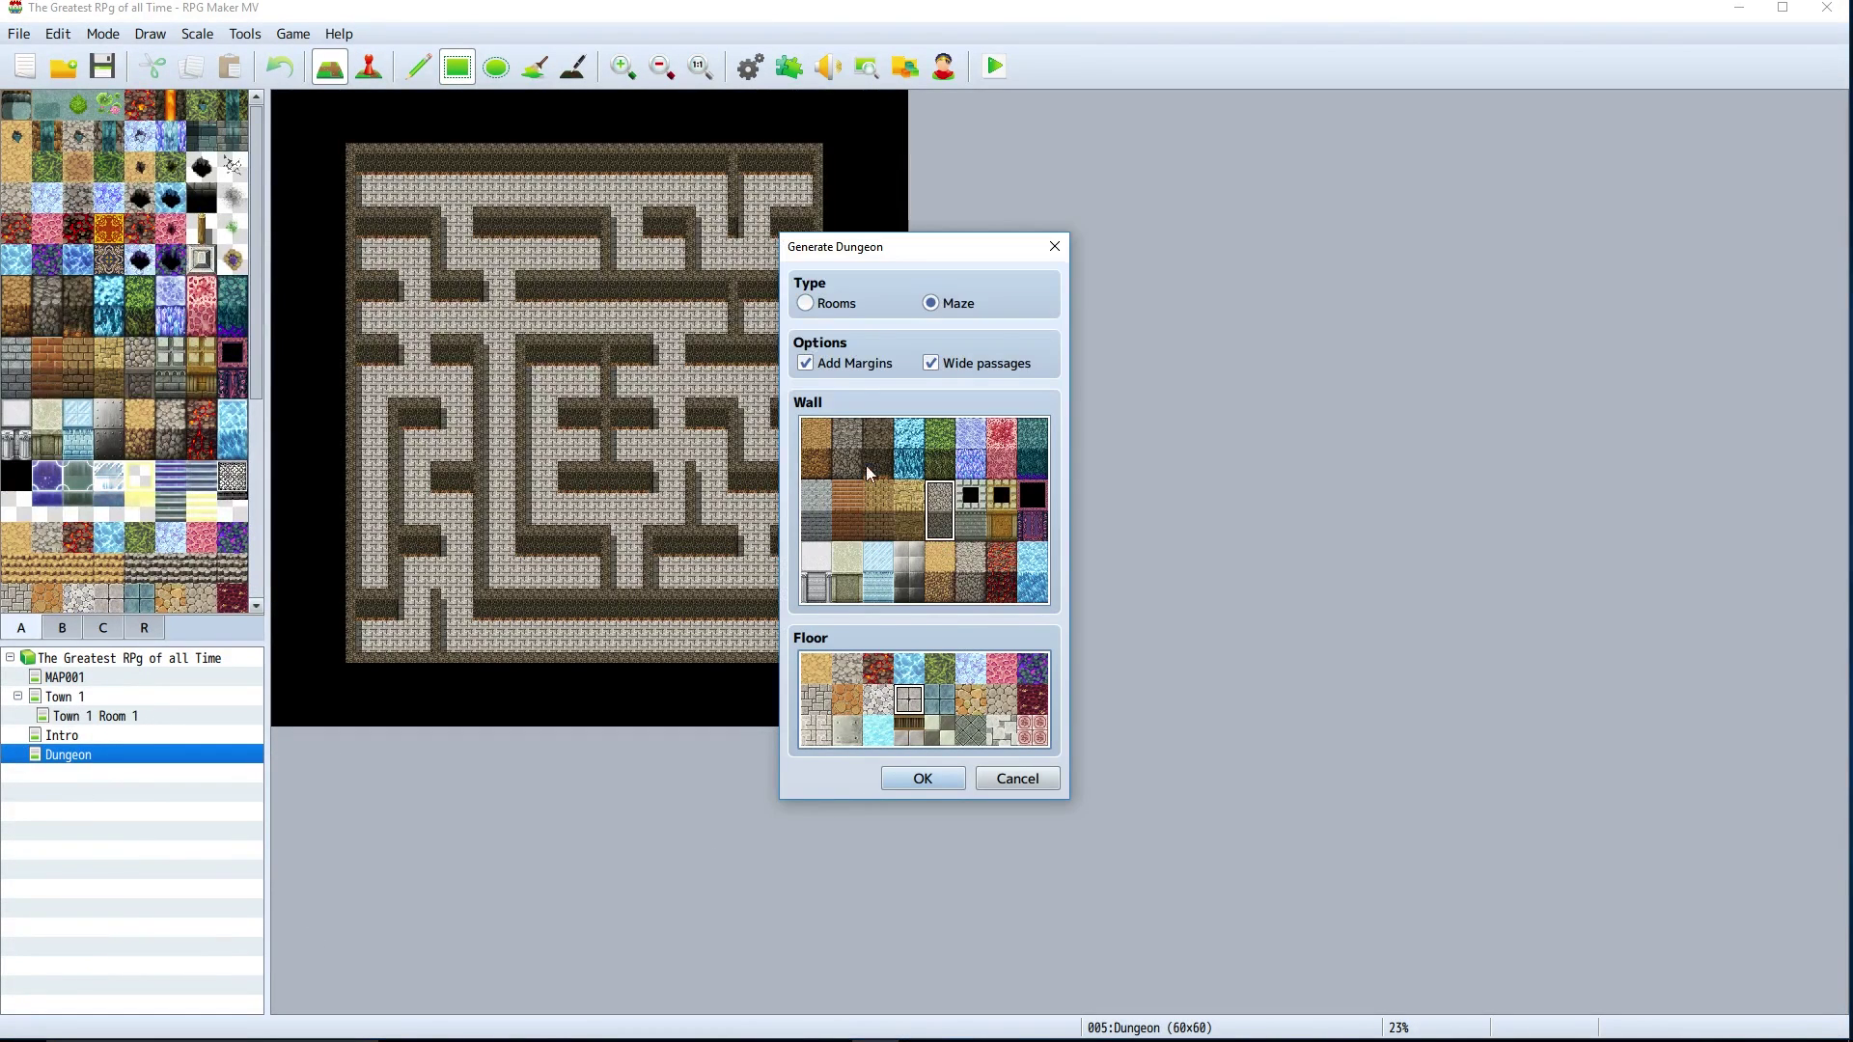
click(930, 362)
click(806, 363)
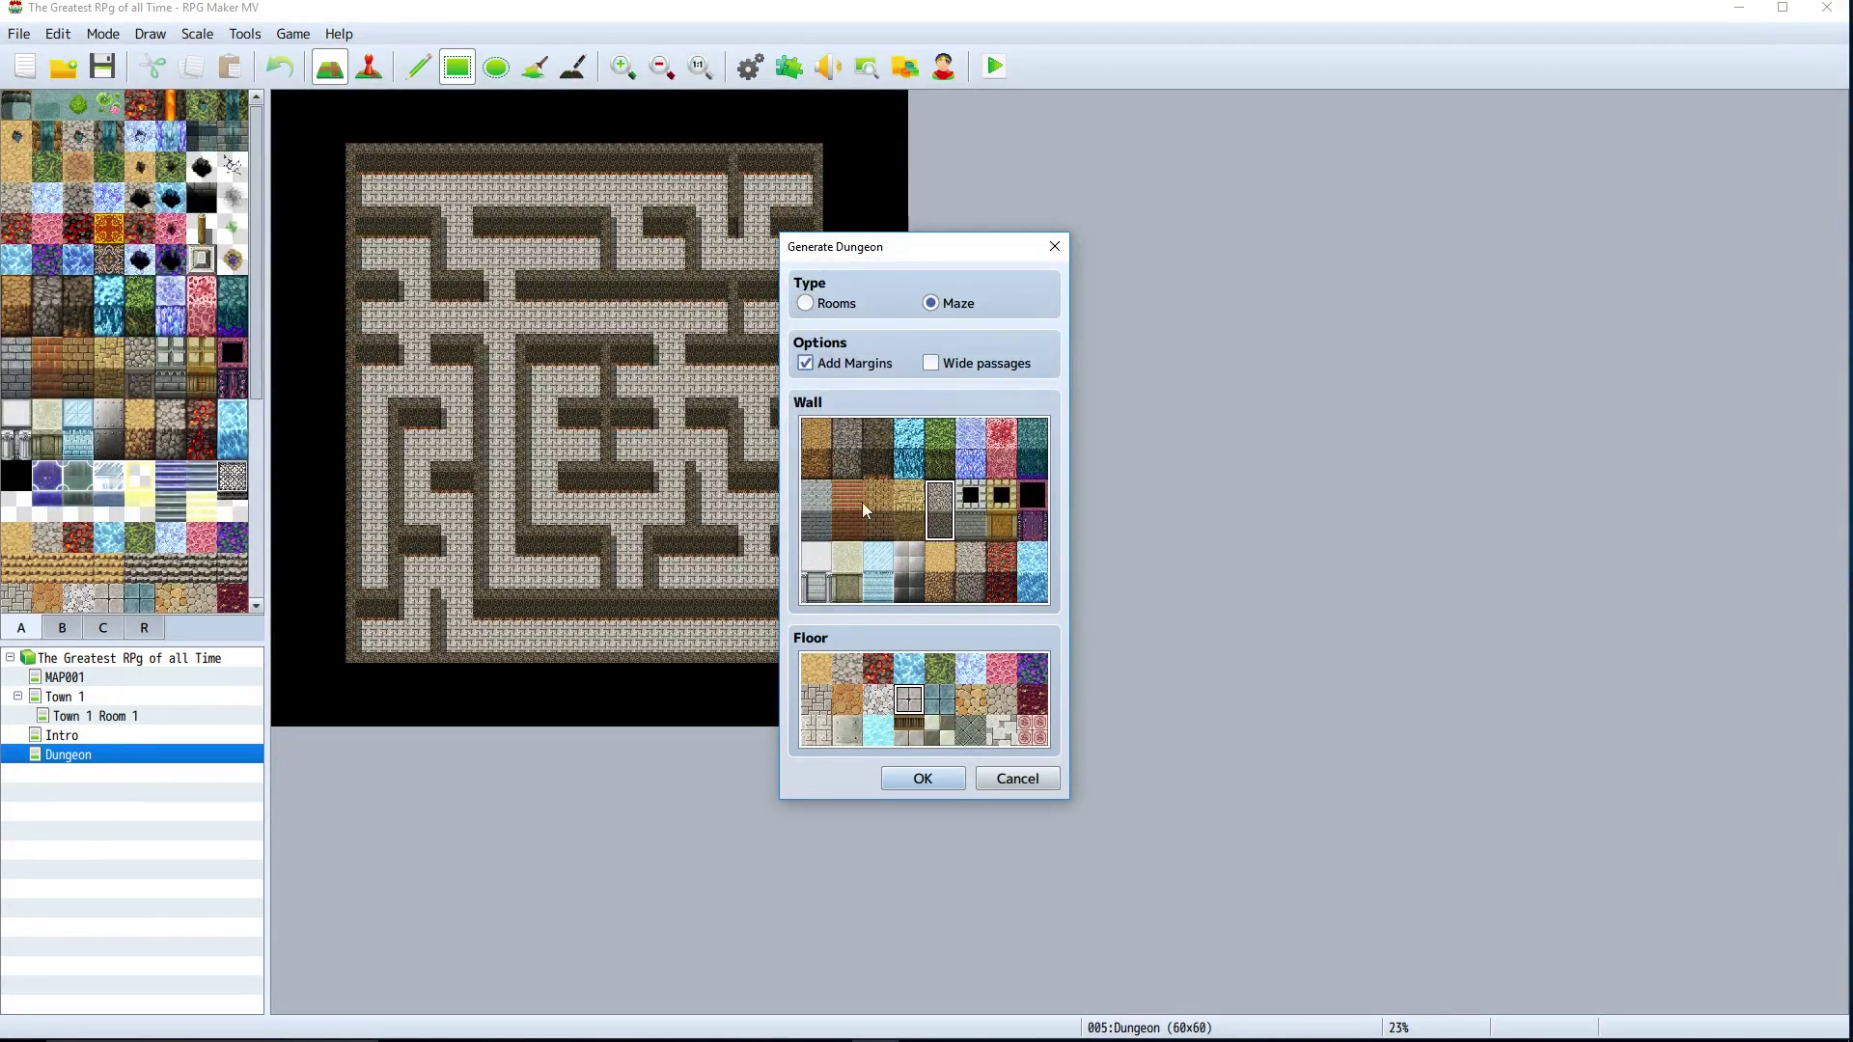
click(922, 778)
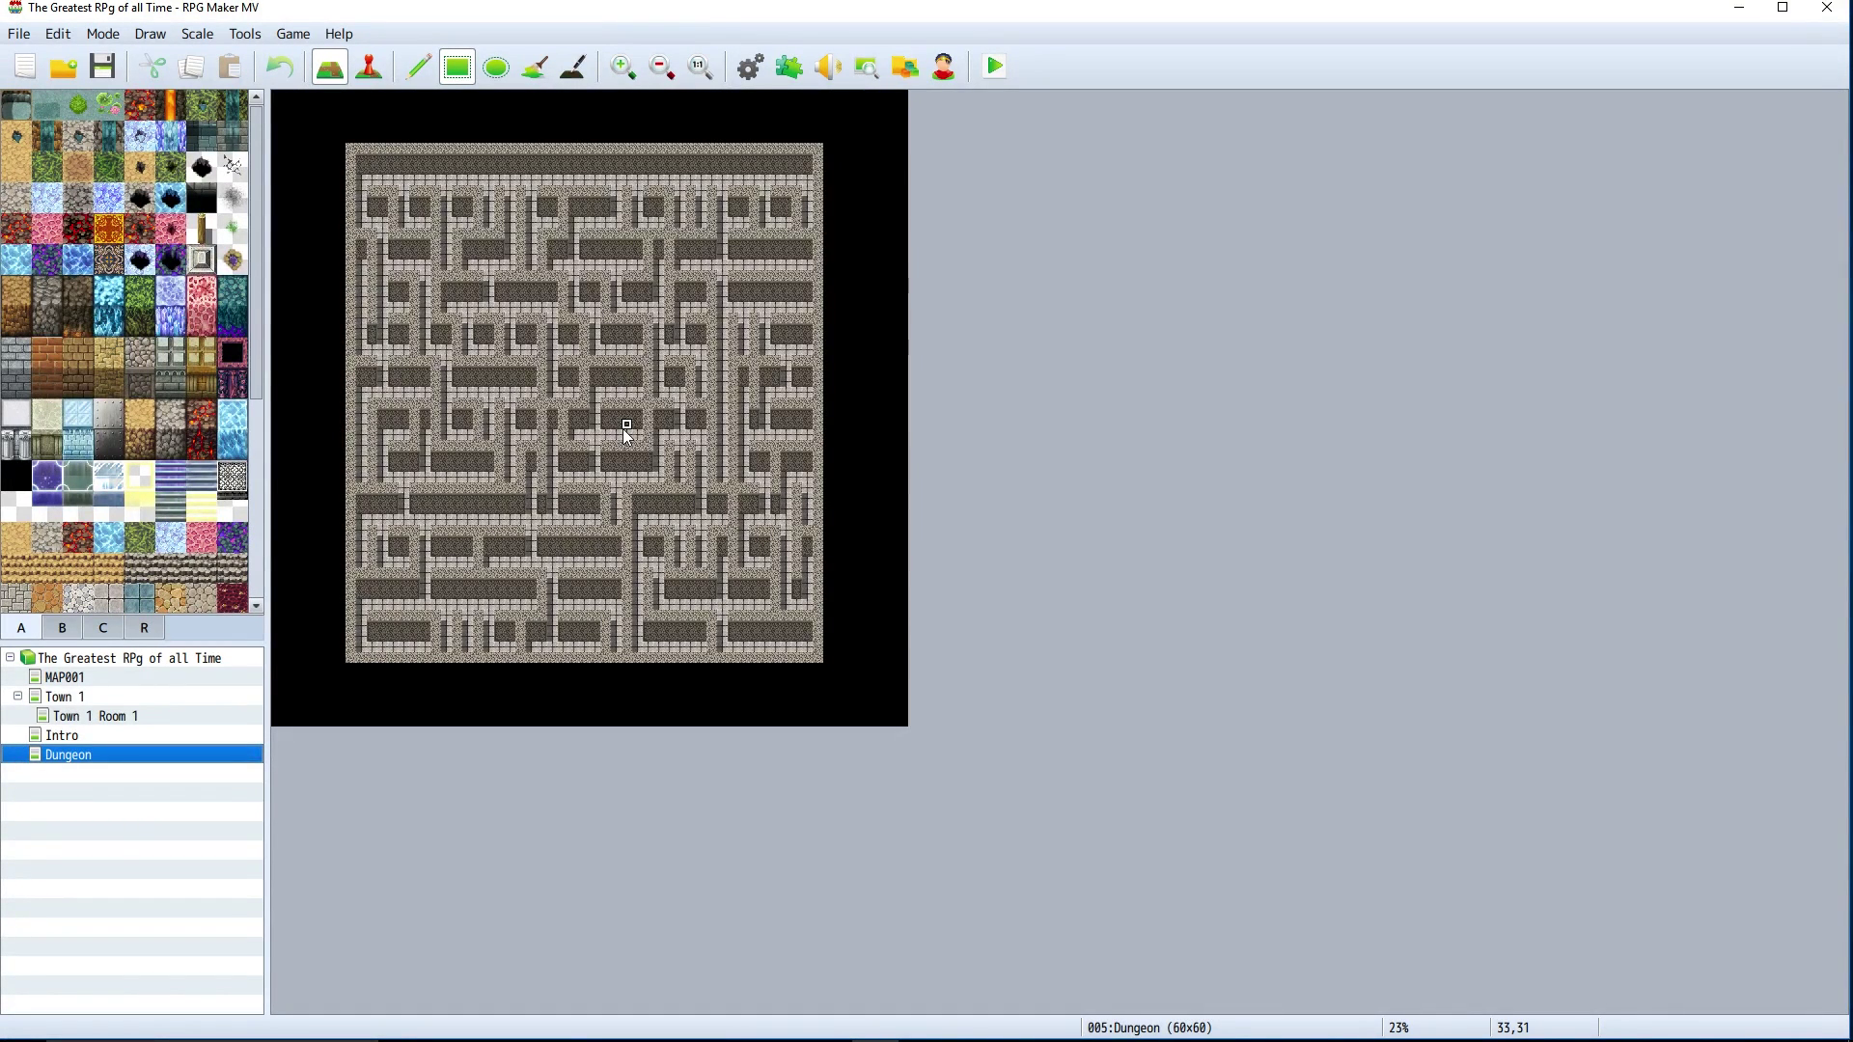
Regenerate the Dungeon map with the Rooms type instead of Maze.
right_click(87, 756)
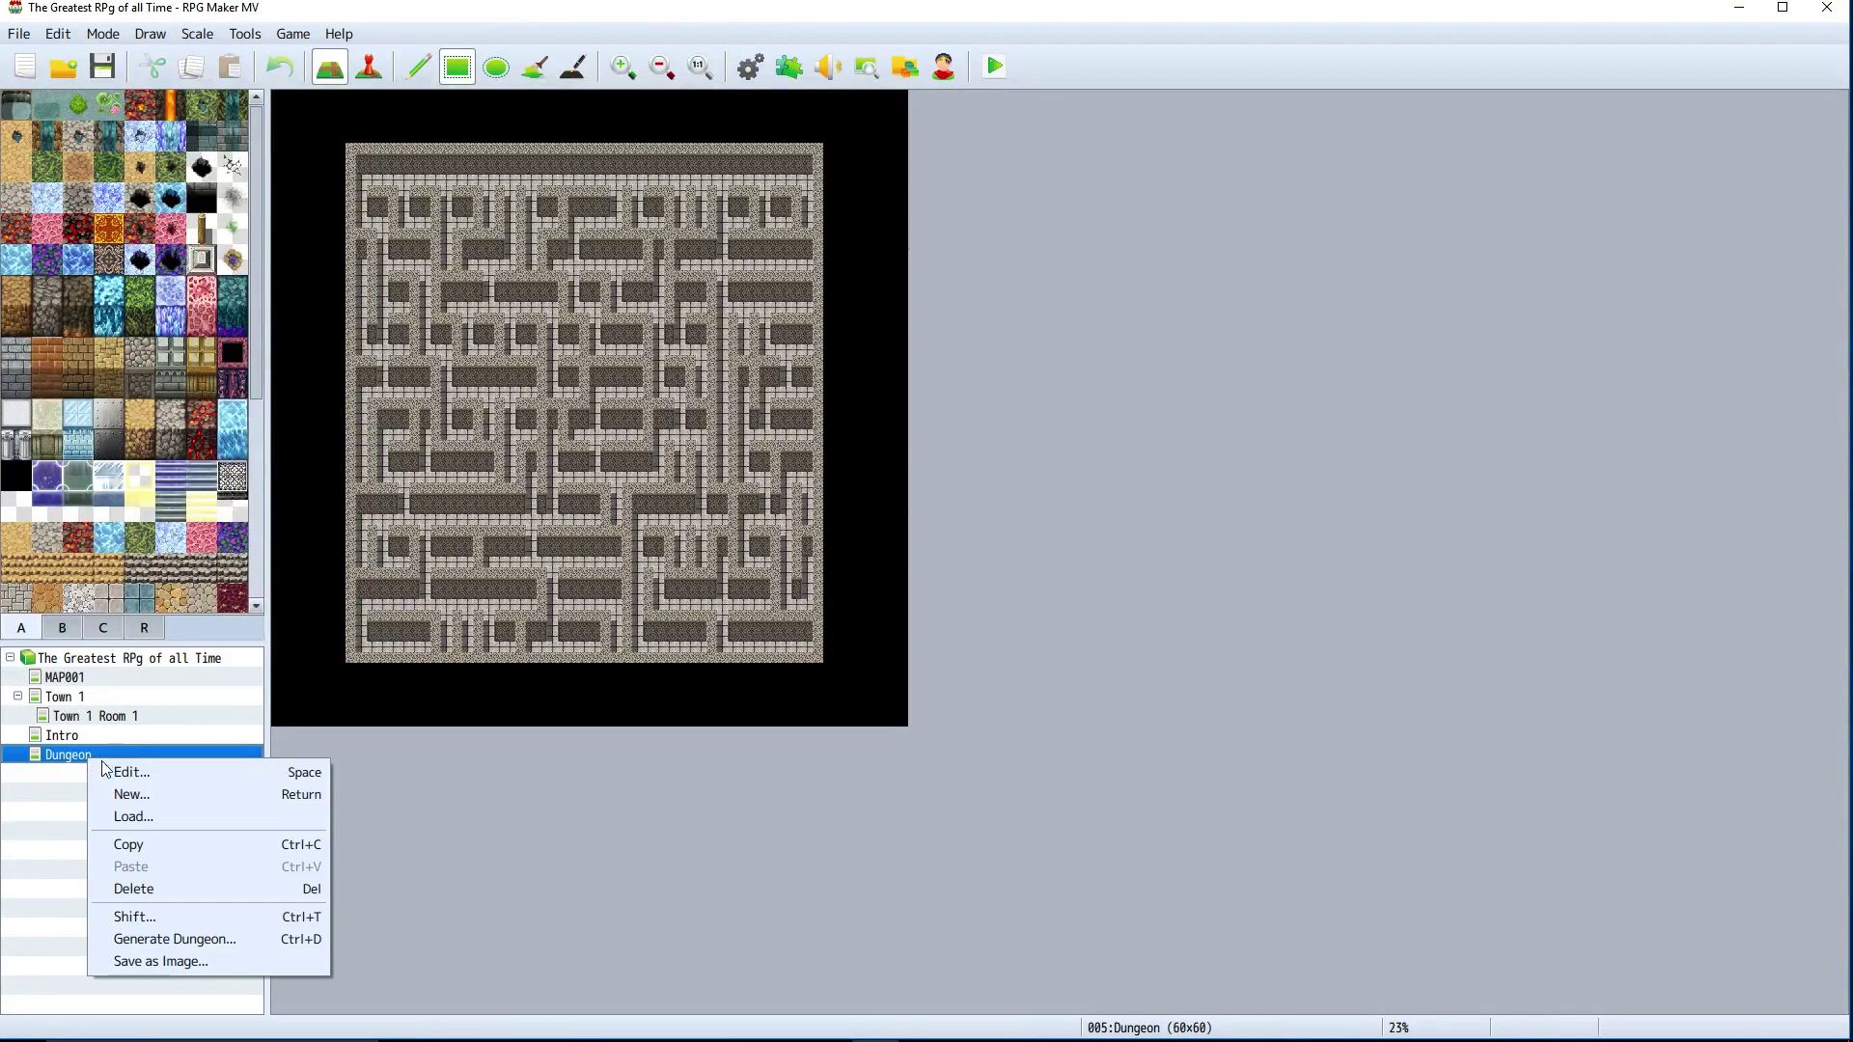
click(186, 934)
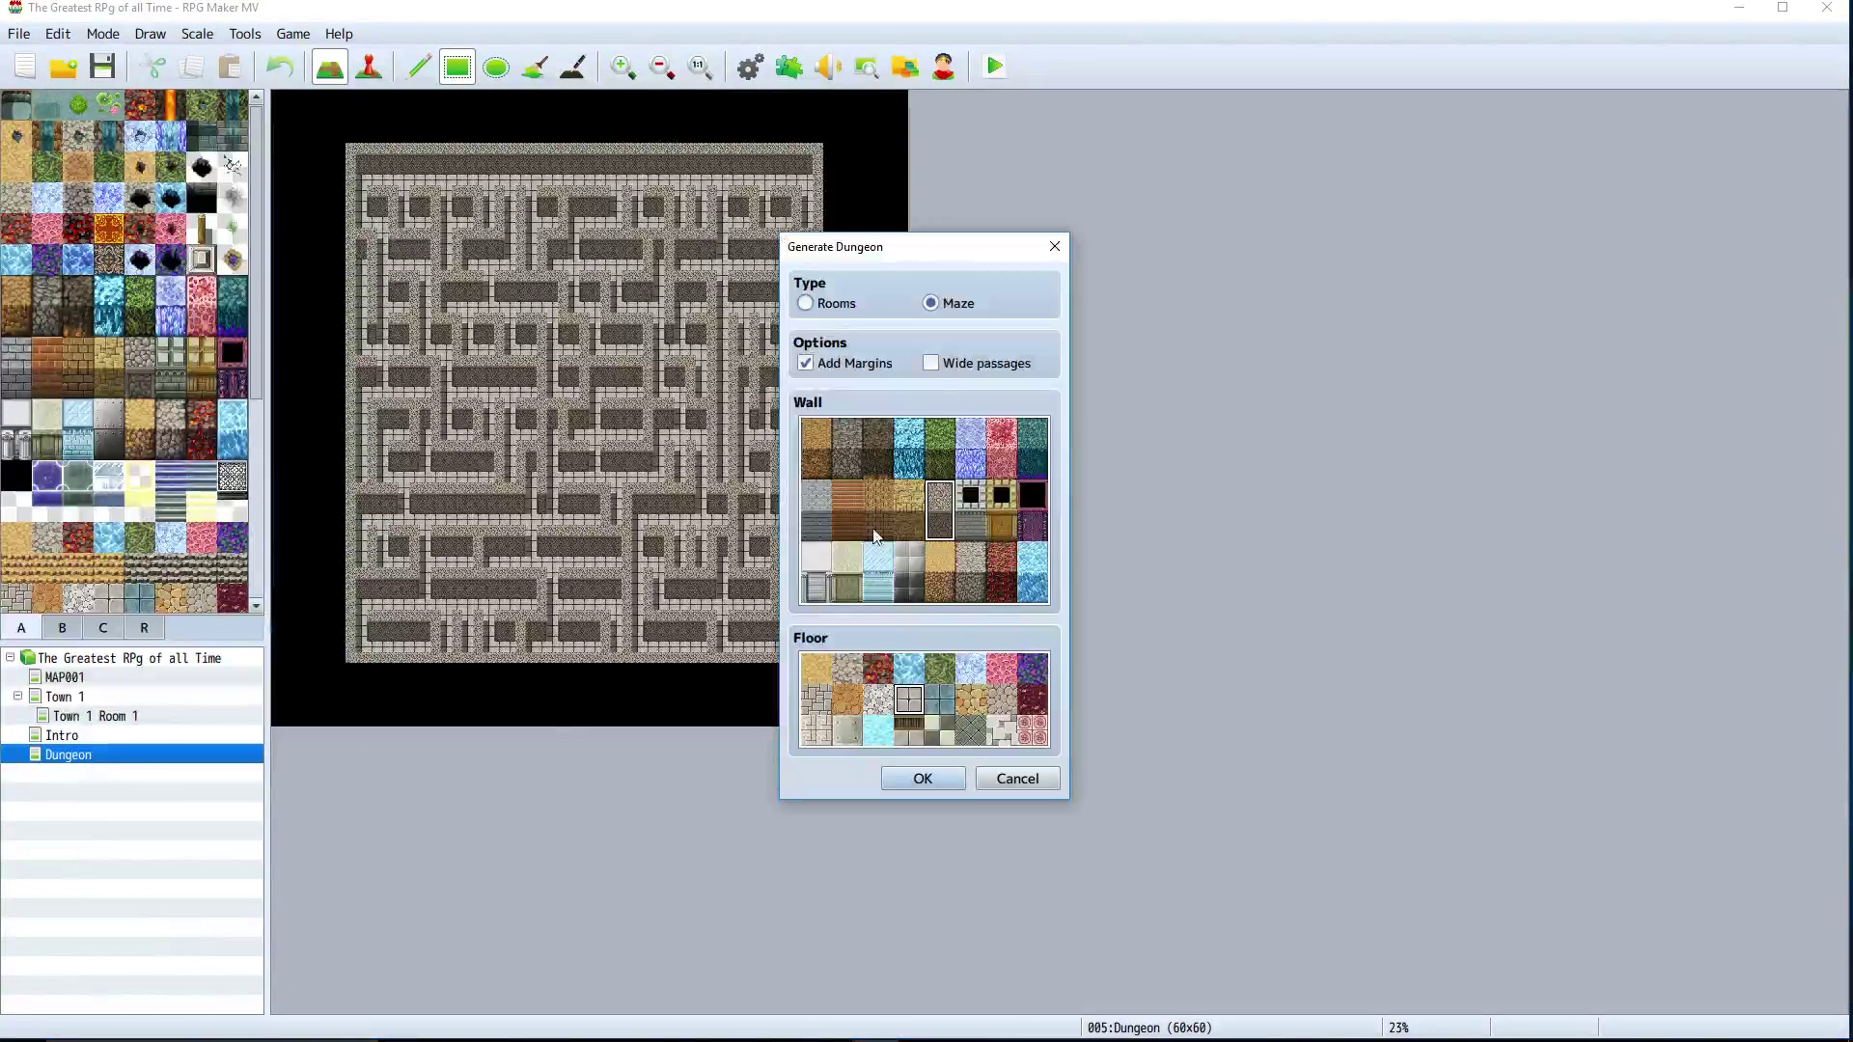
click(840, 305)
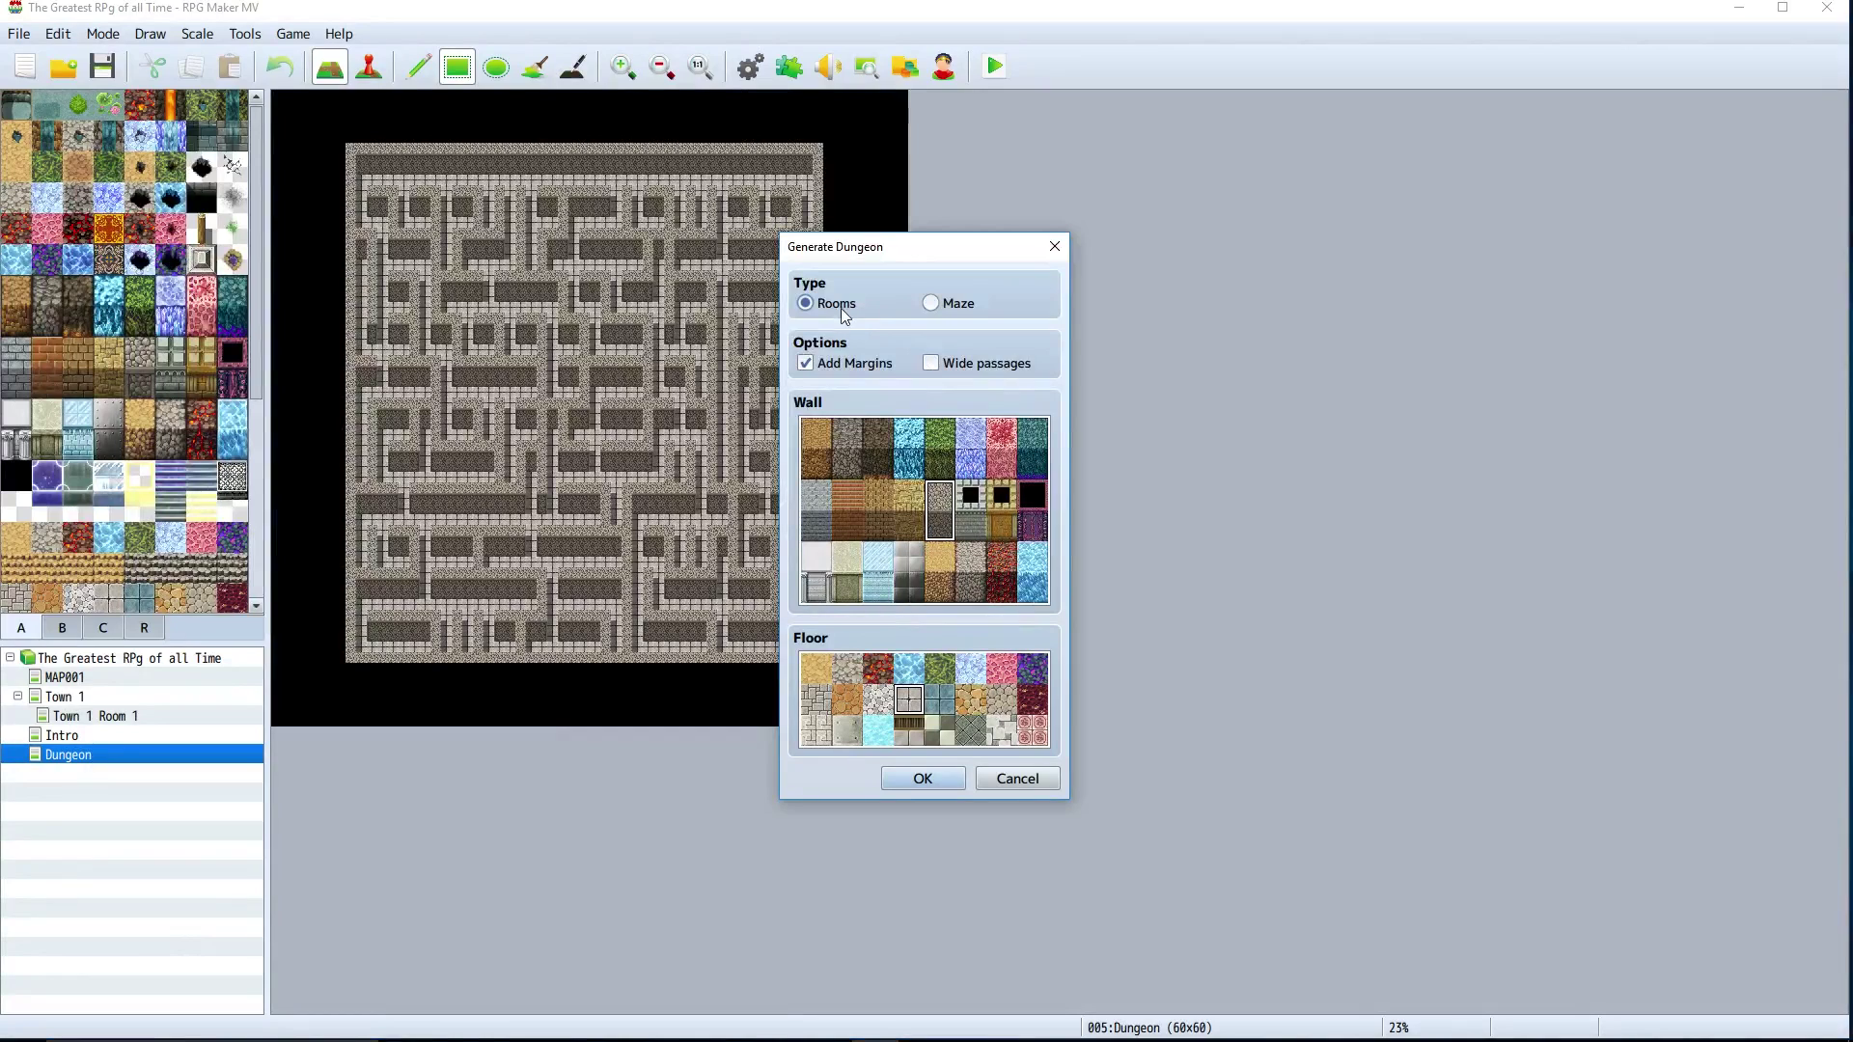
click(915, 782)
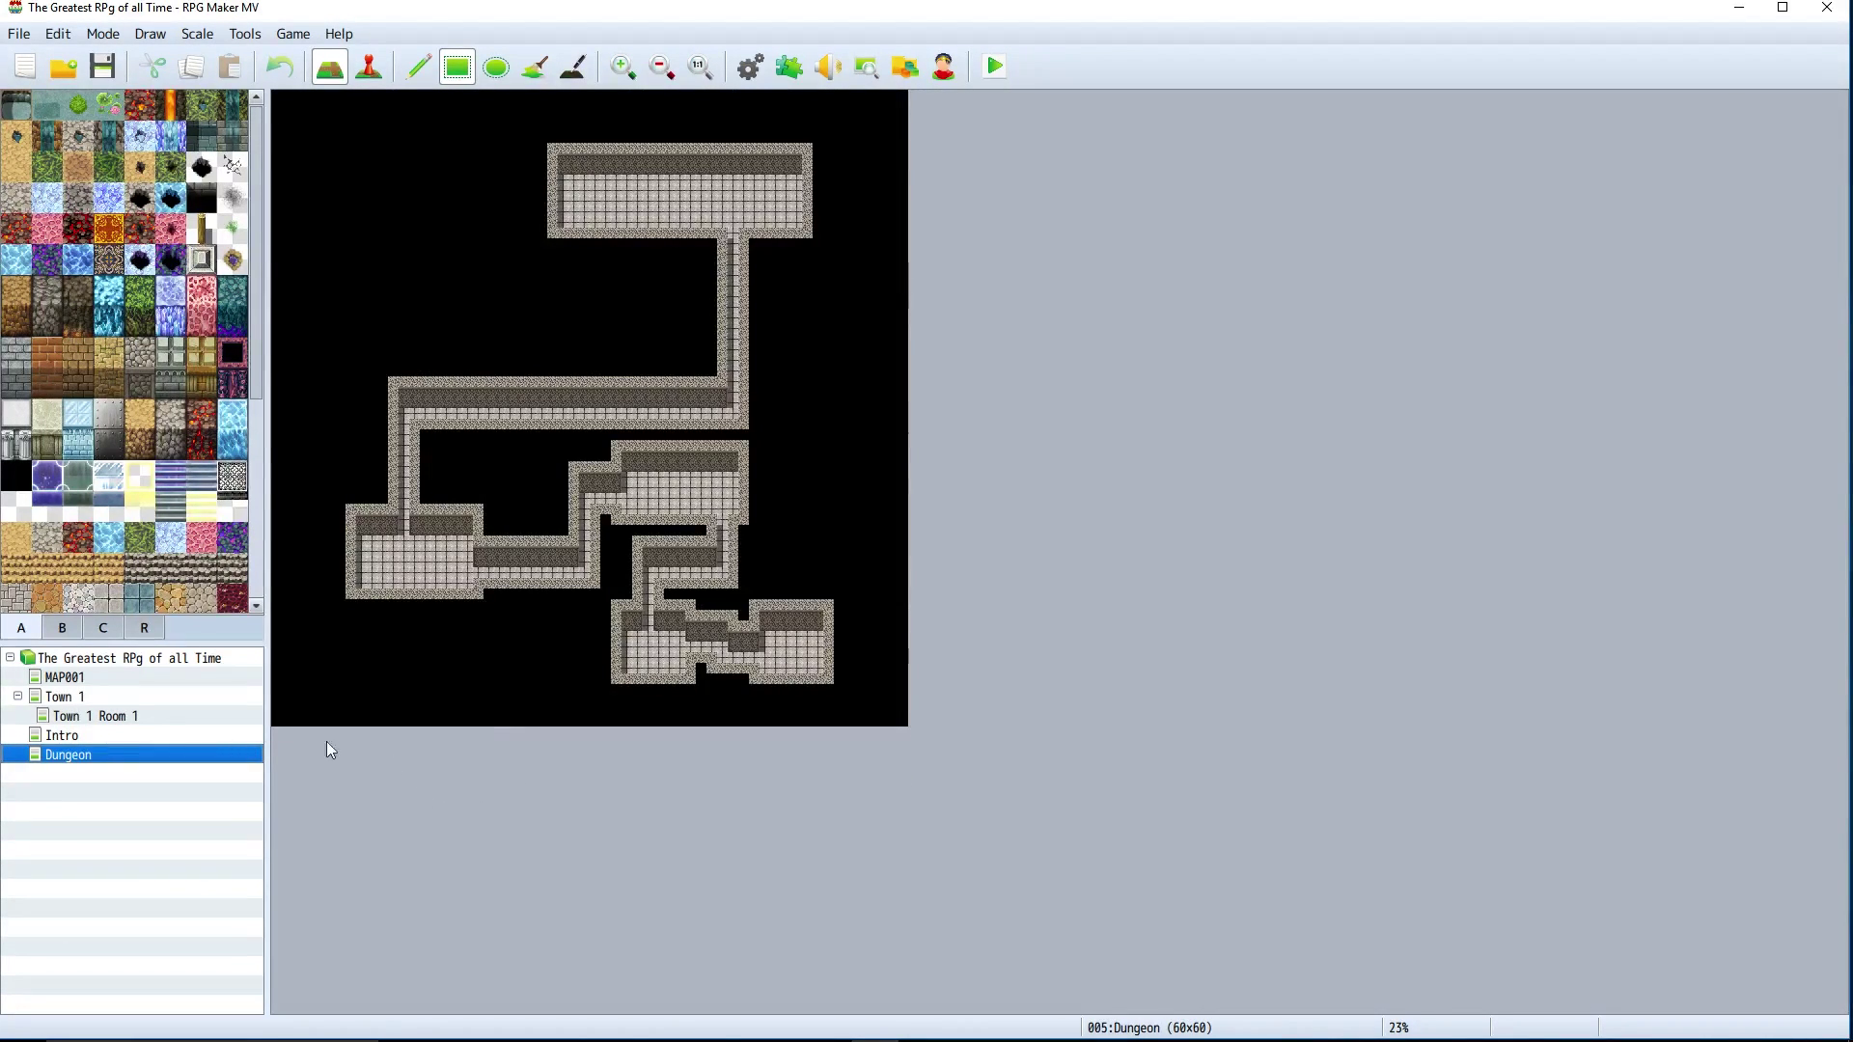
Set the Dungeon map's Enc. Steps to 90 in Map Properties and close it.
right_click(86, 759)
click(116, 772)
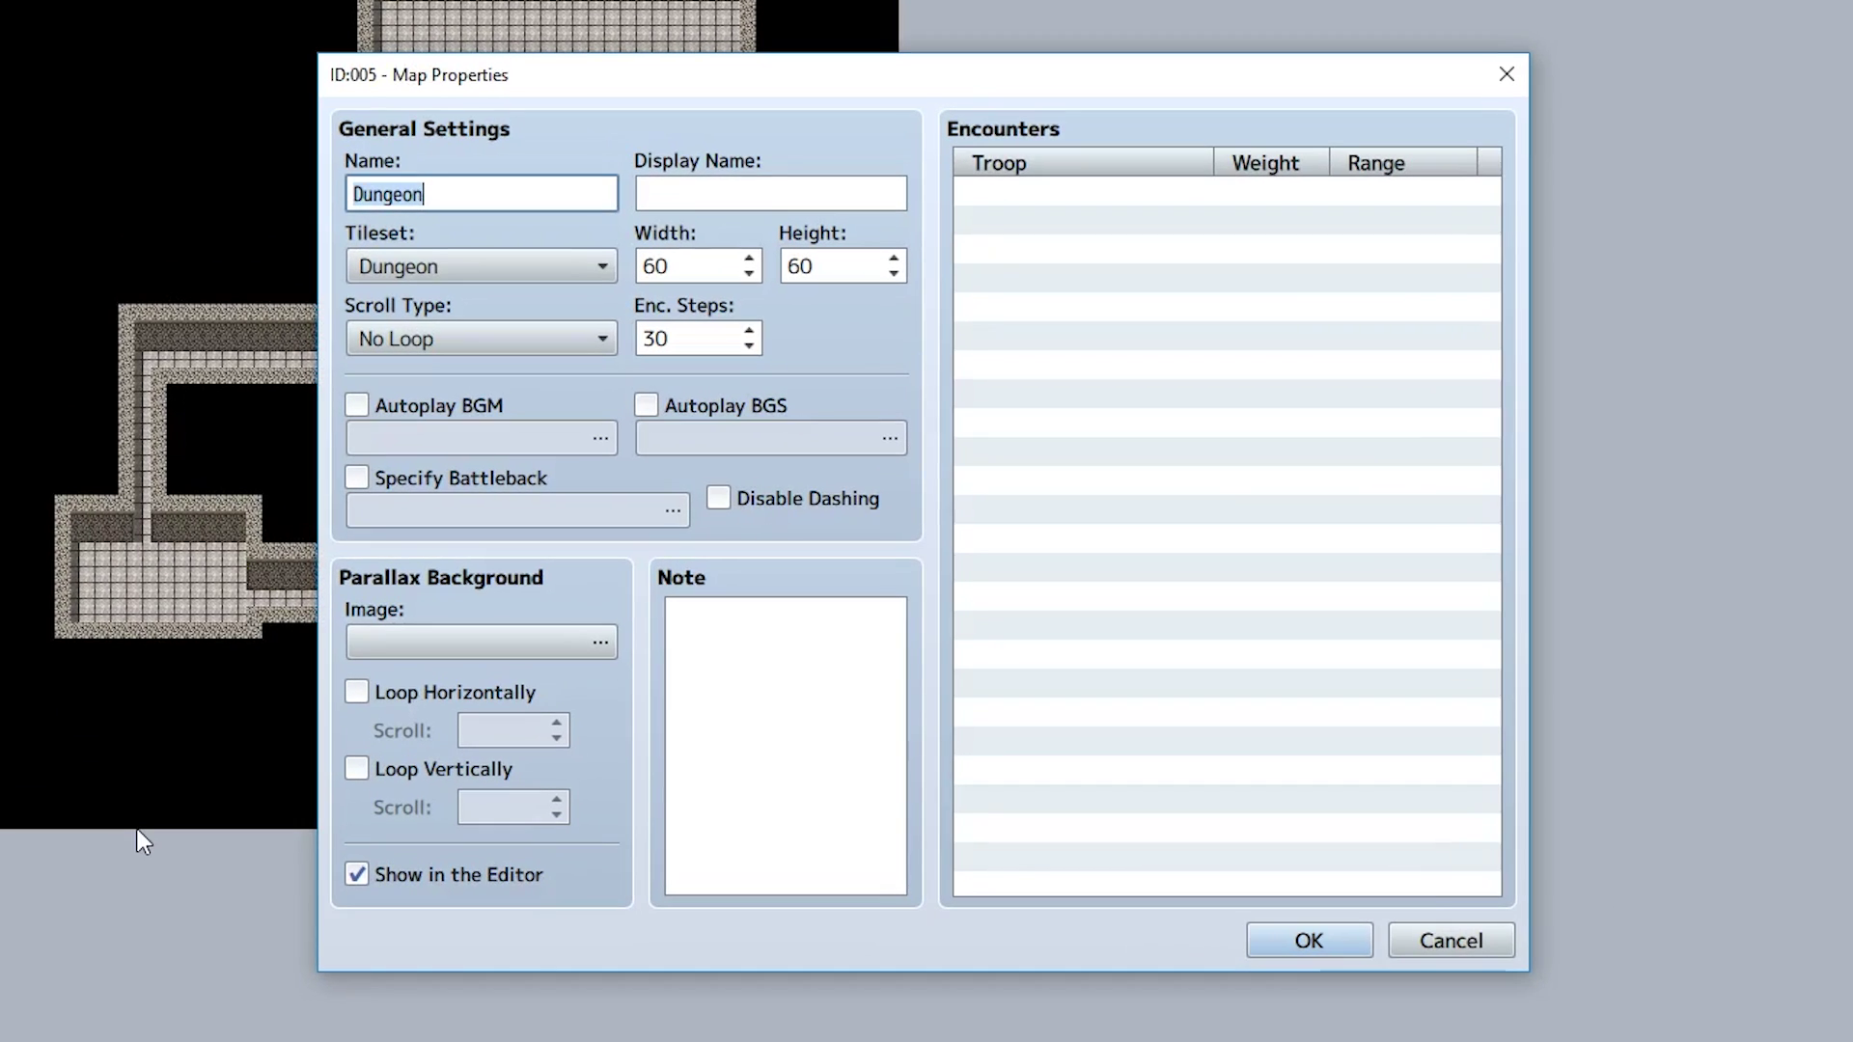
double_click(685, 338)
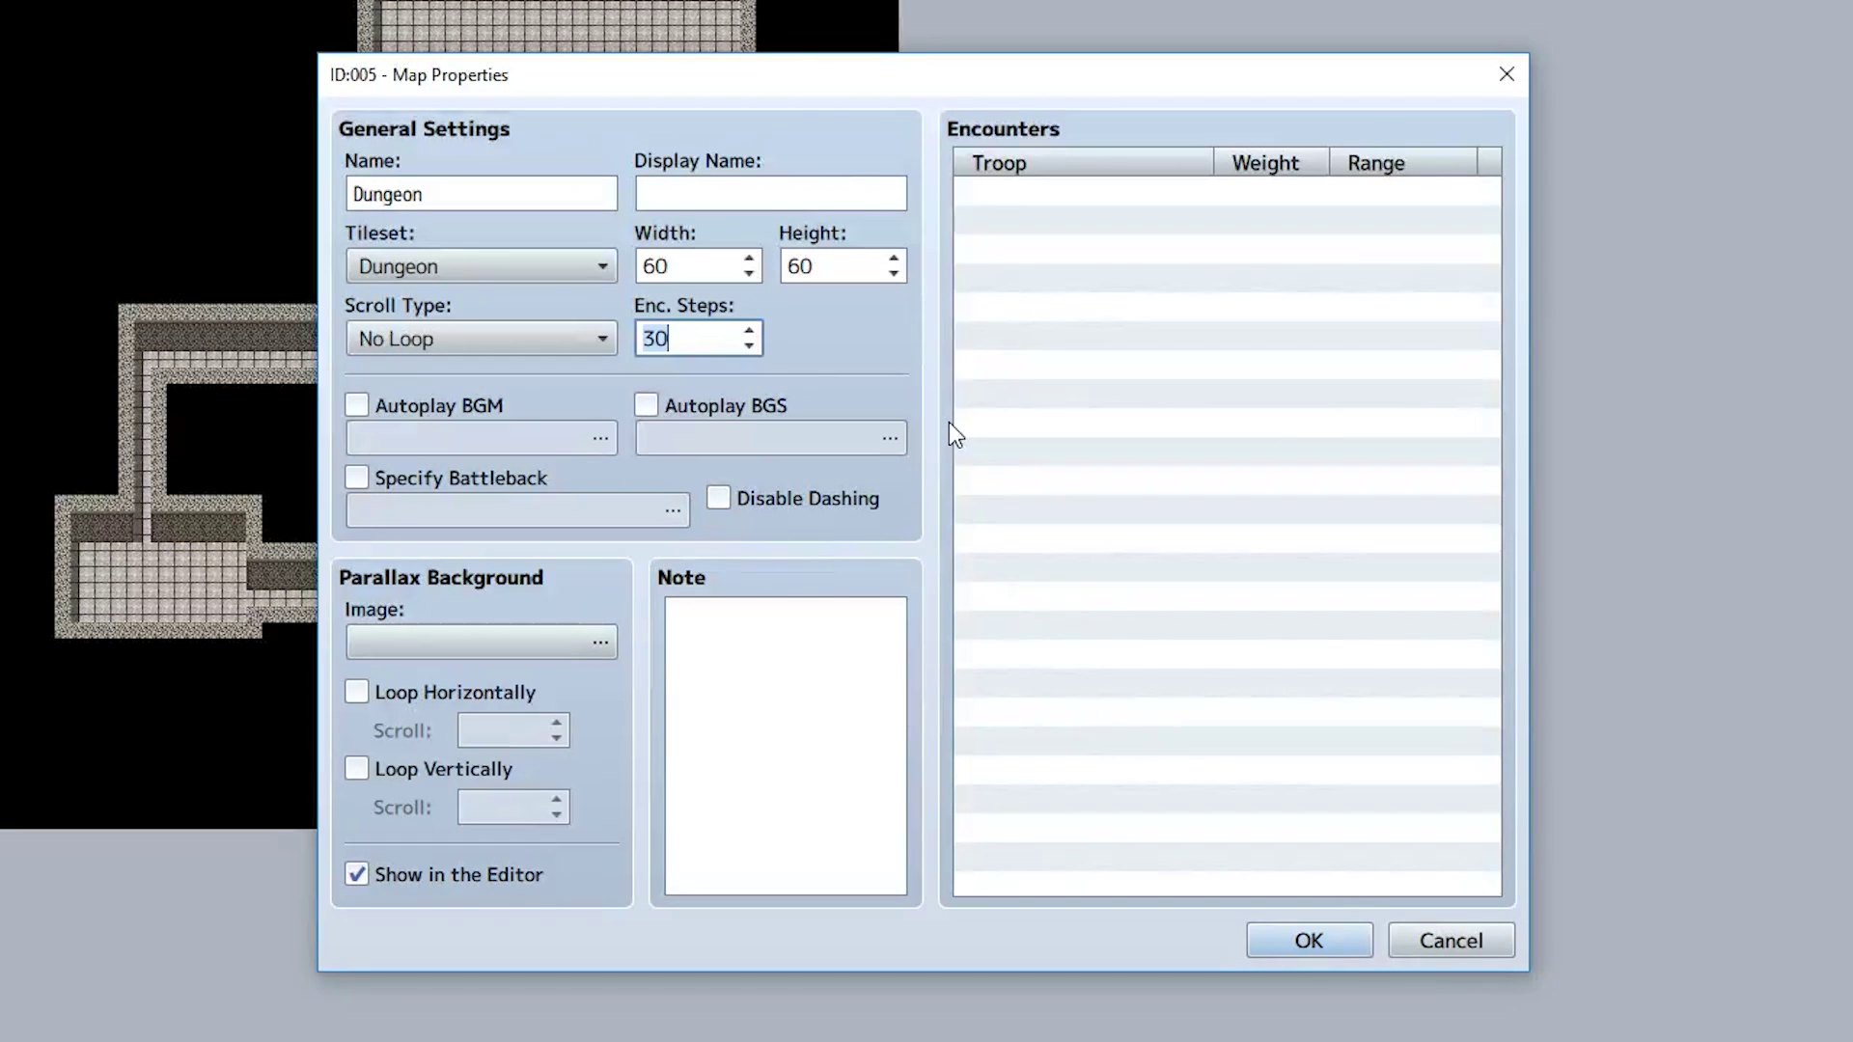
text(90)
key(BackSpace)
key(BackSpace)
text(6)
key(BackSpace)
key(BackSpace)
text(90)
key(Return)
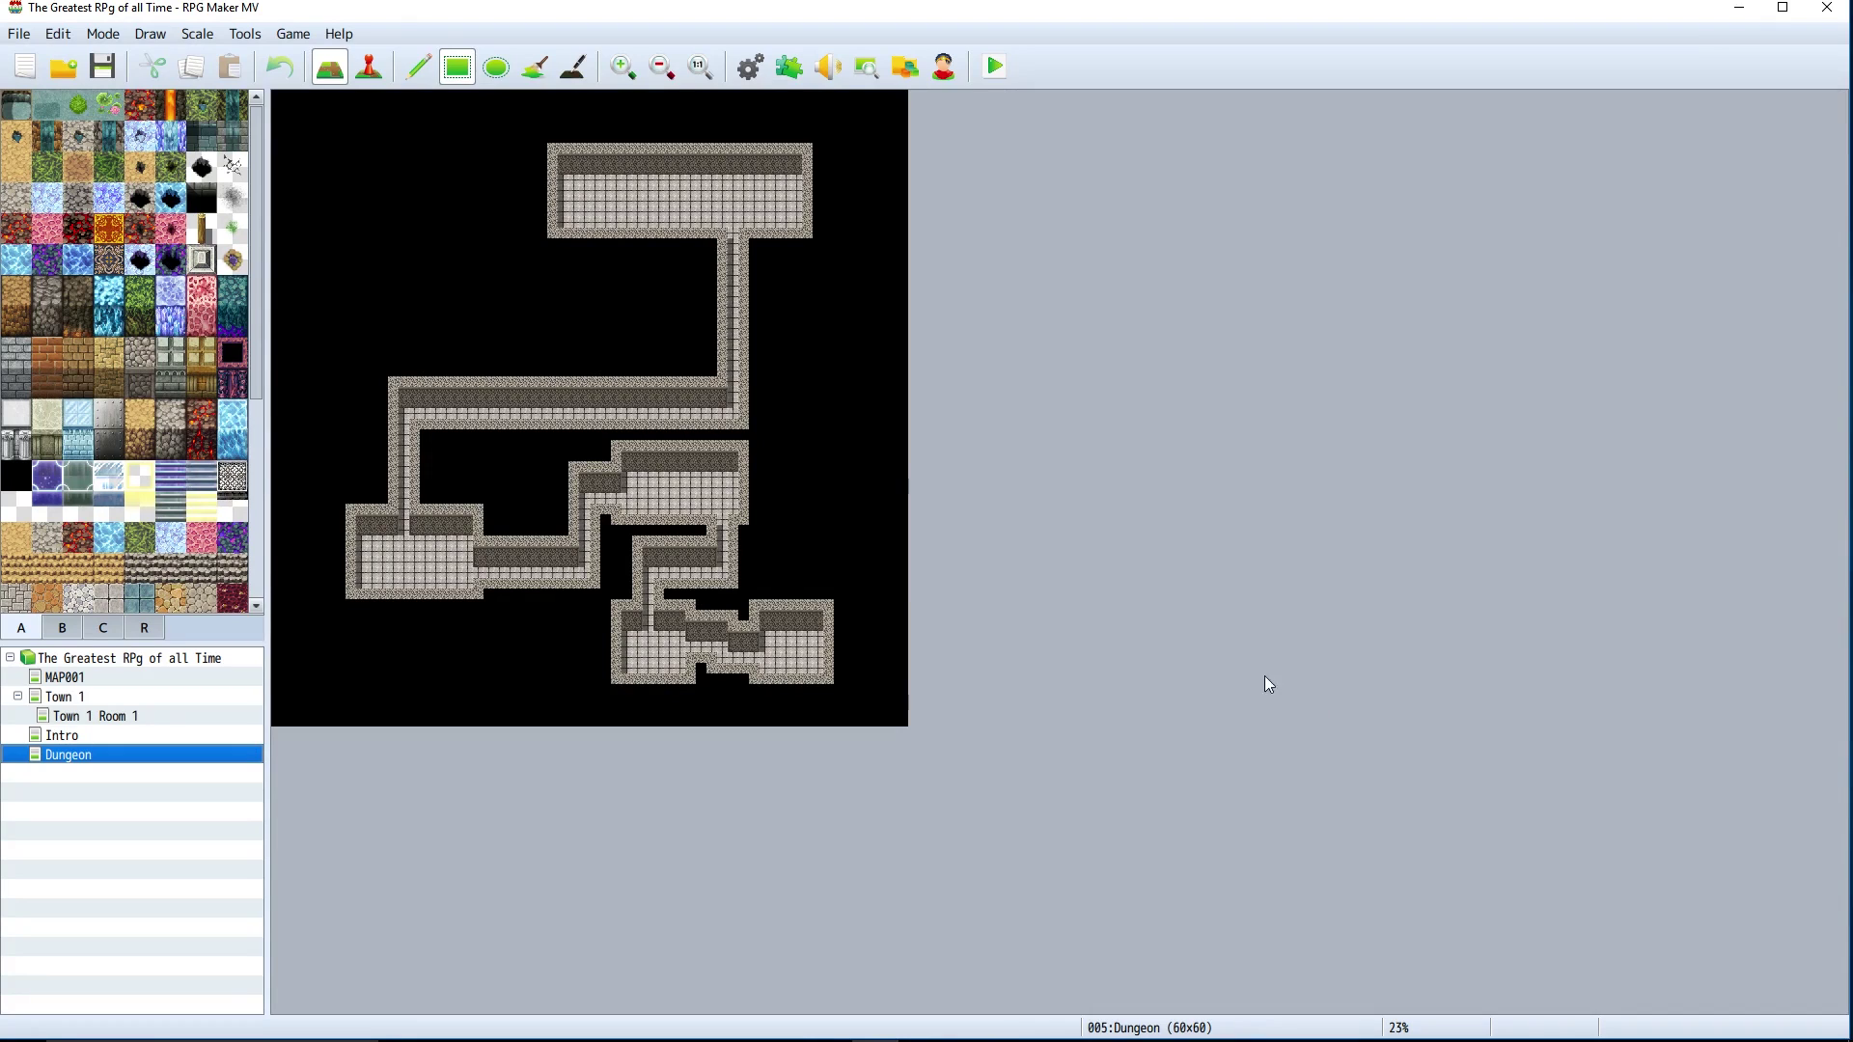
Paint a dark grey block in the lower-left room with a tile from tab A.
click(233, 197)
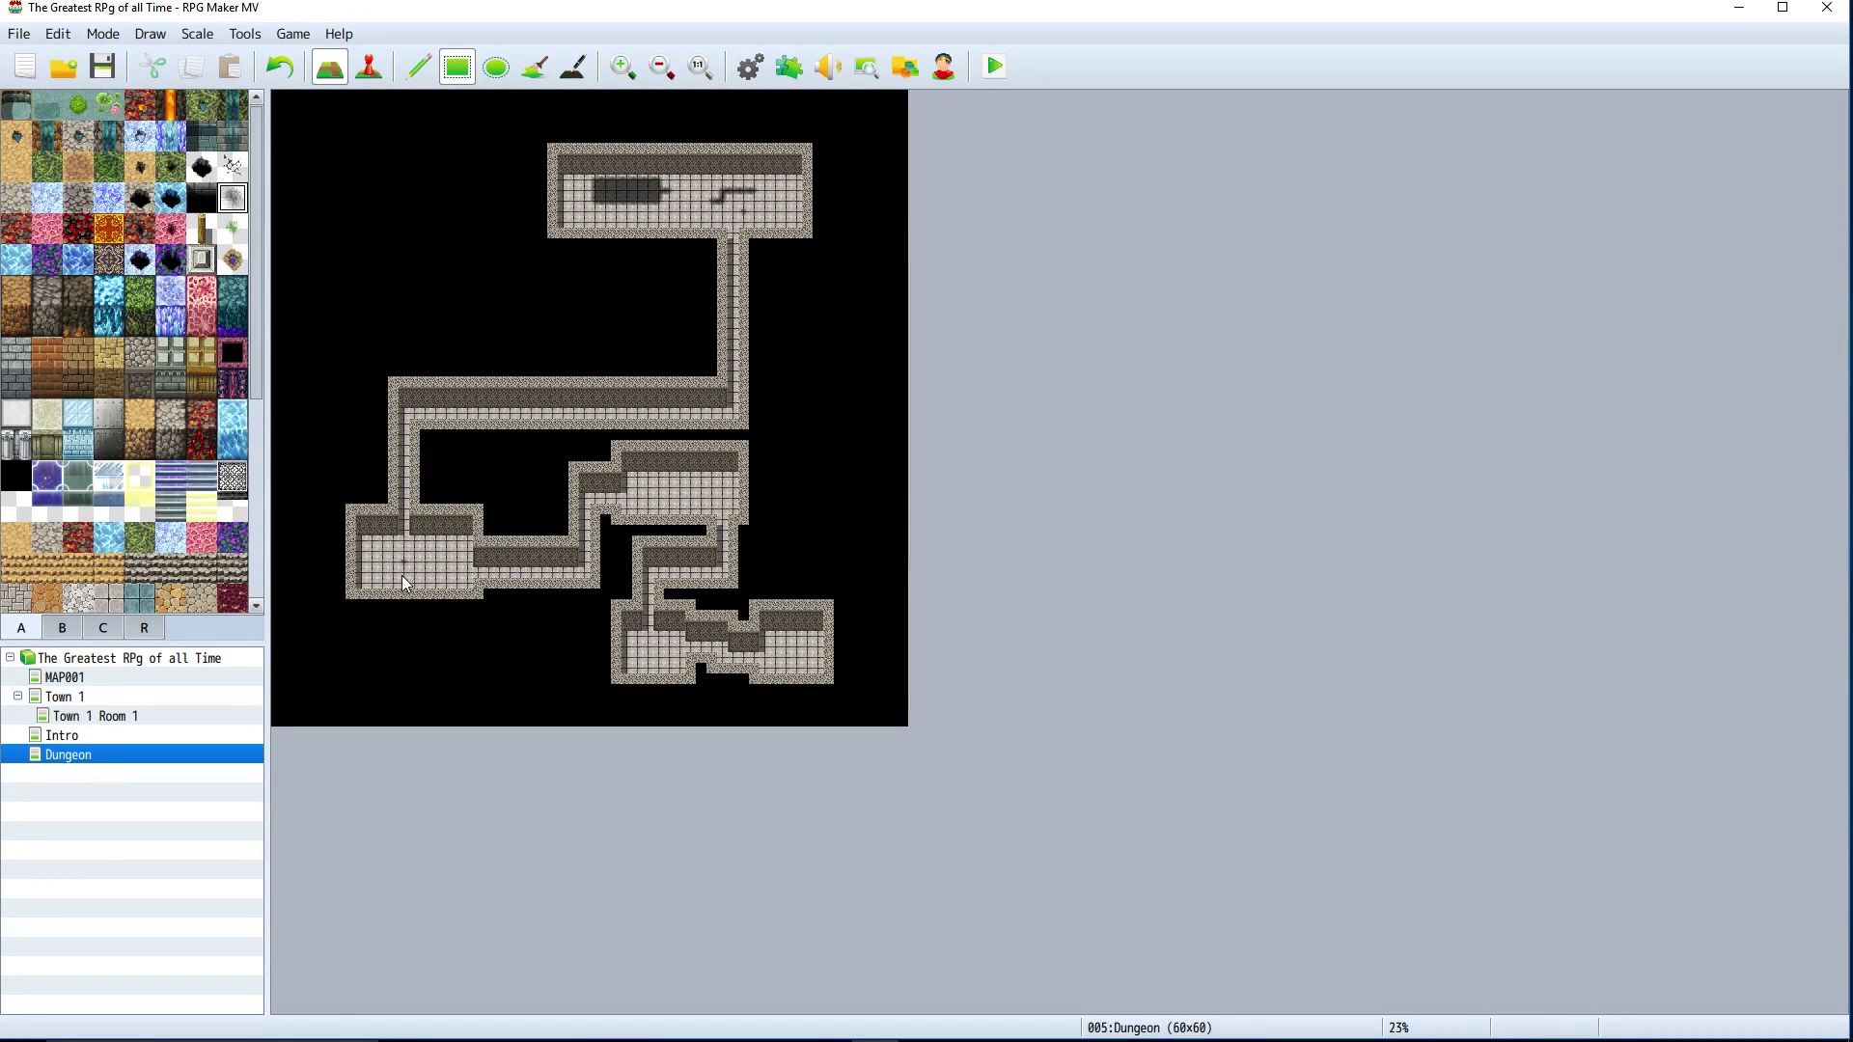
drag(406, 583, 408, 566)
click(233, 259)
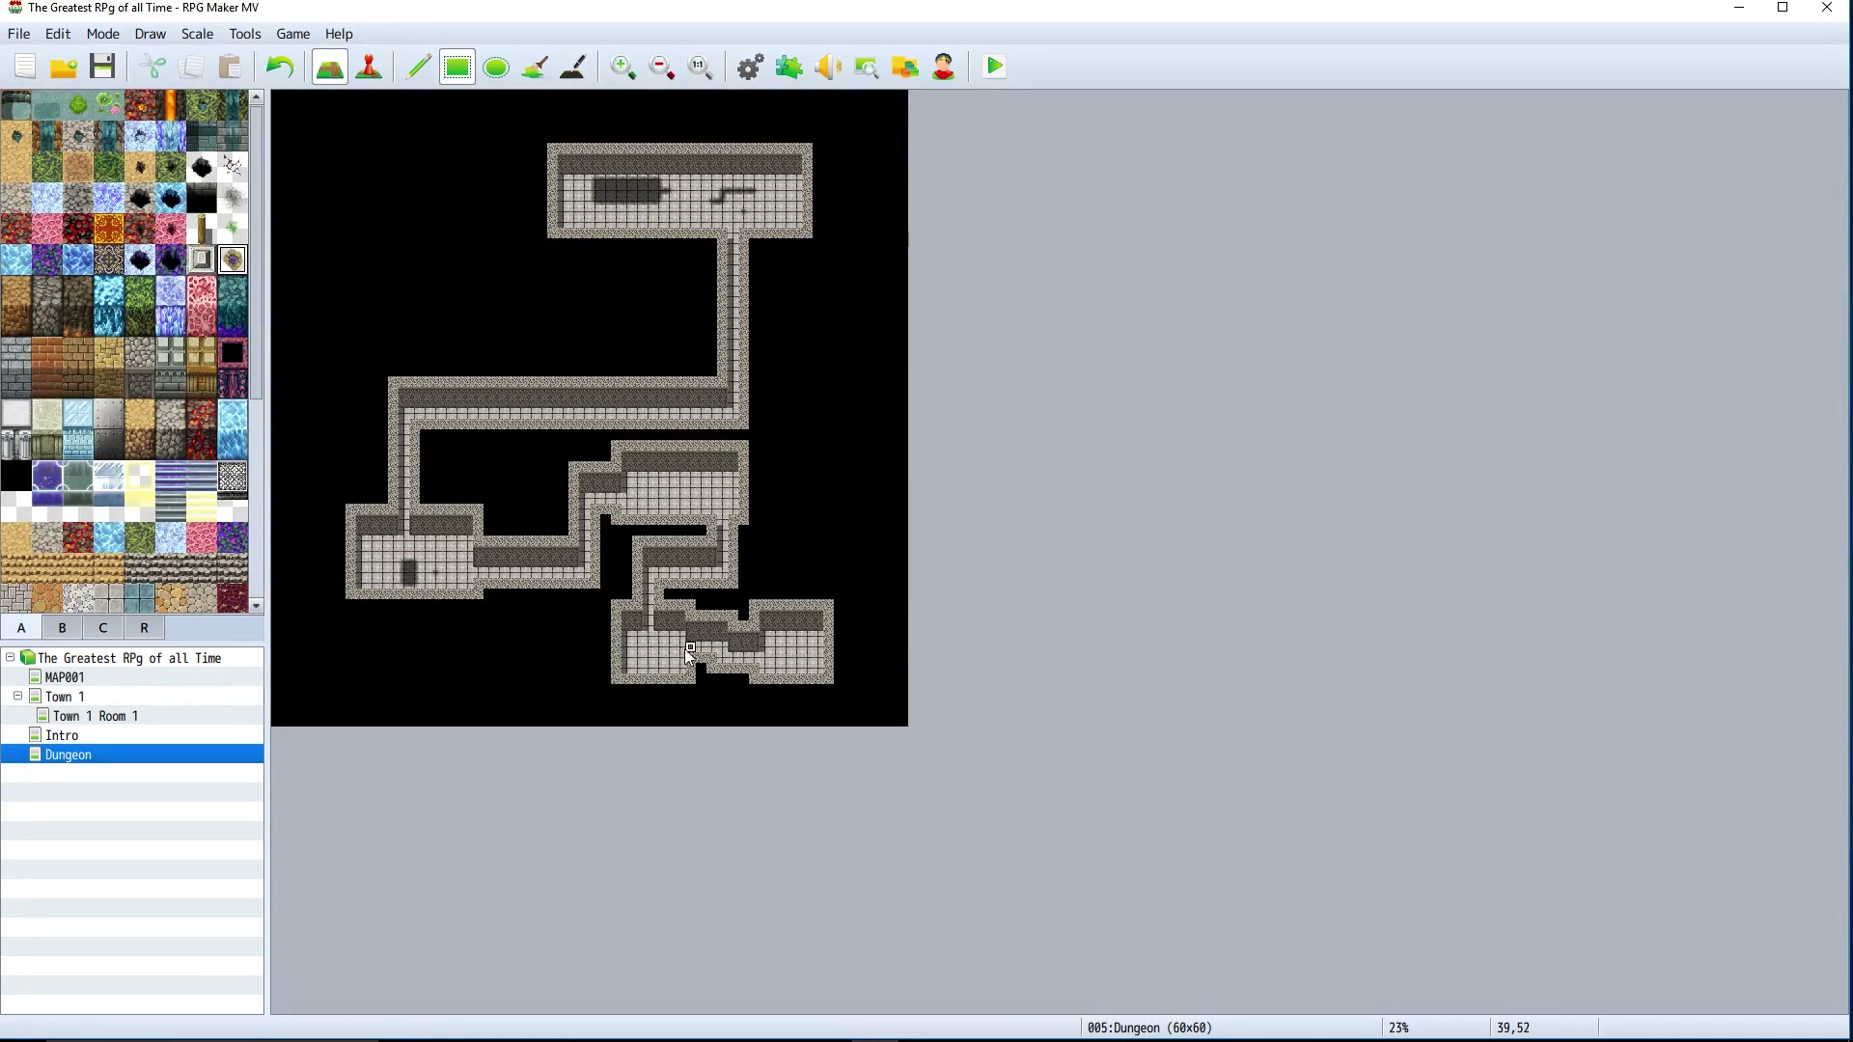
Place two-tile stone pillars from tab B in the top room, including its left end.
click(62, 627)
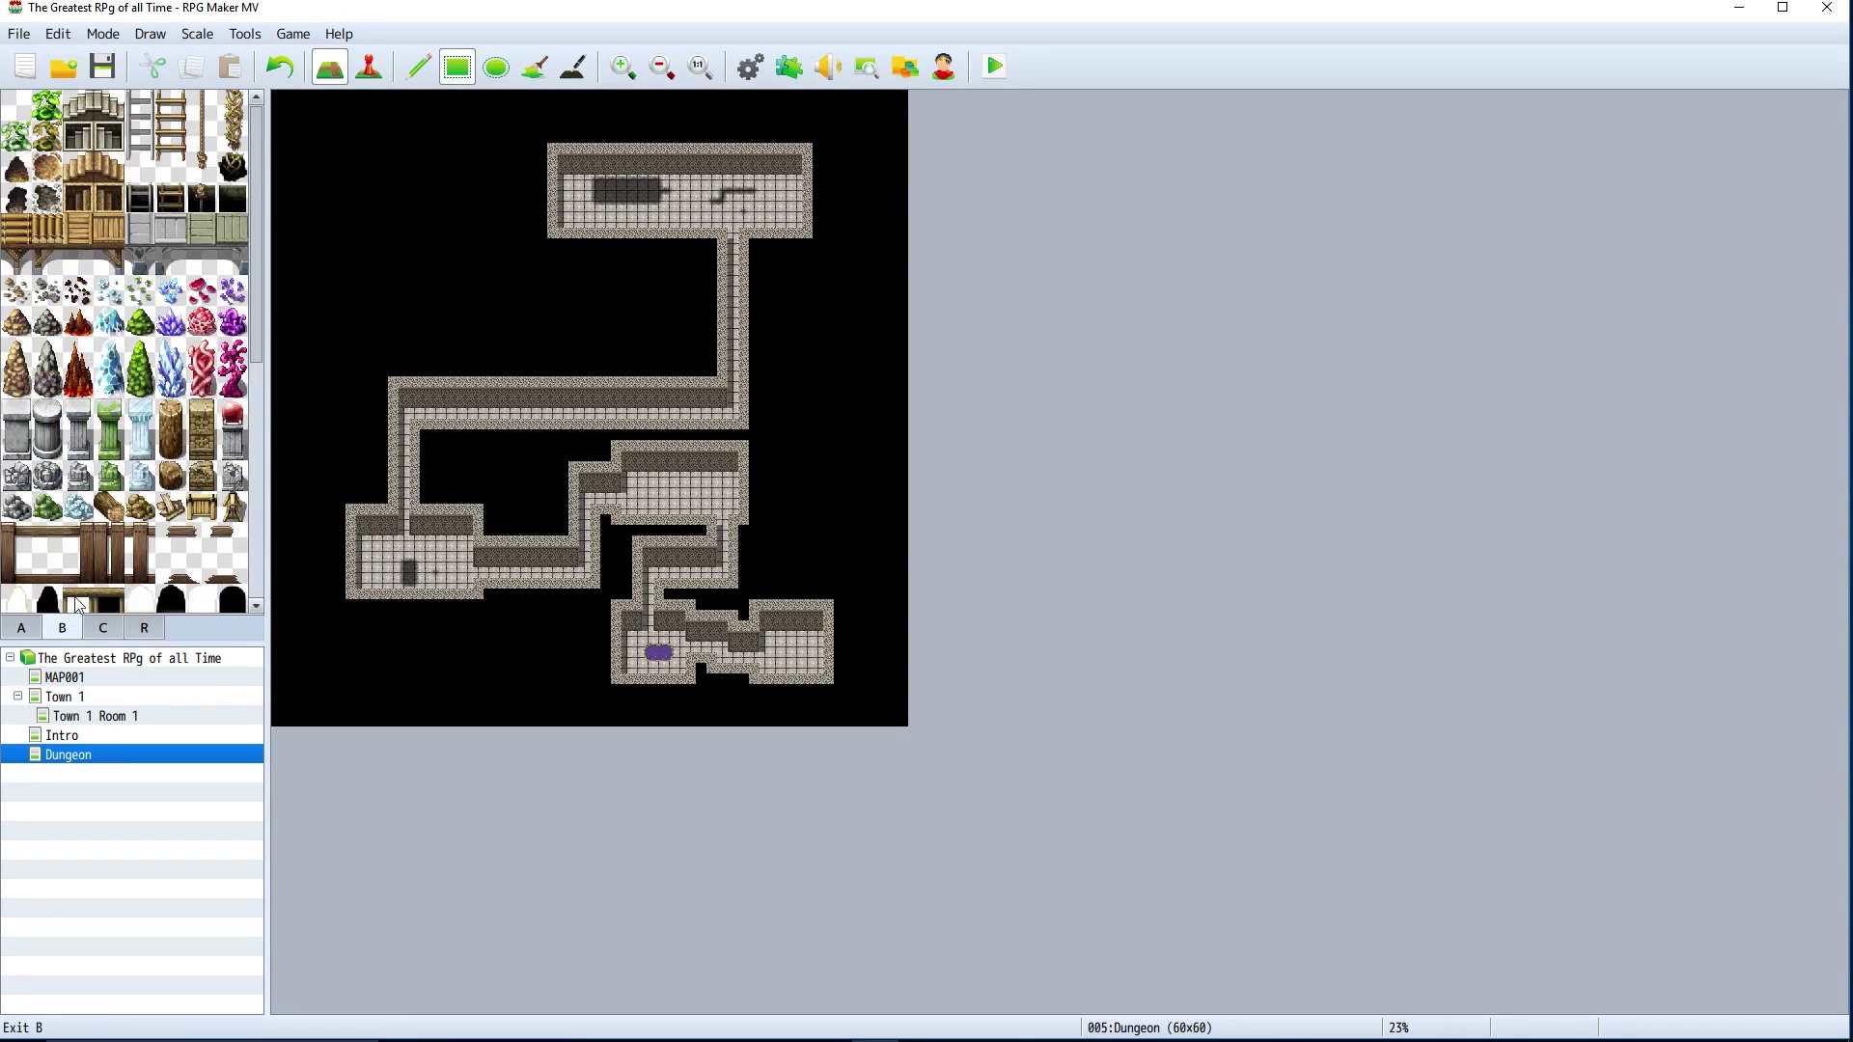
click(140, 322)
drag(80, 421, 80, 450)
click(691, 183)
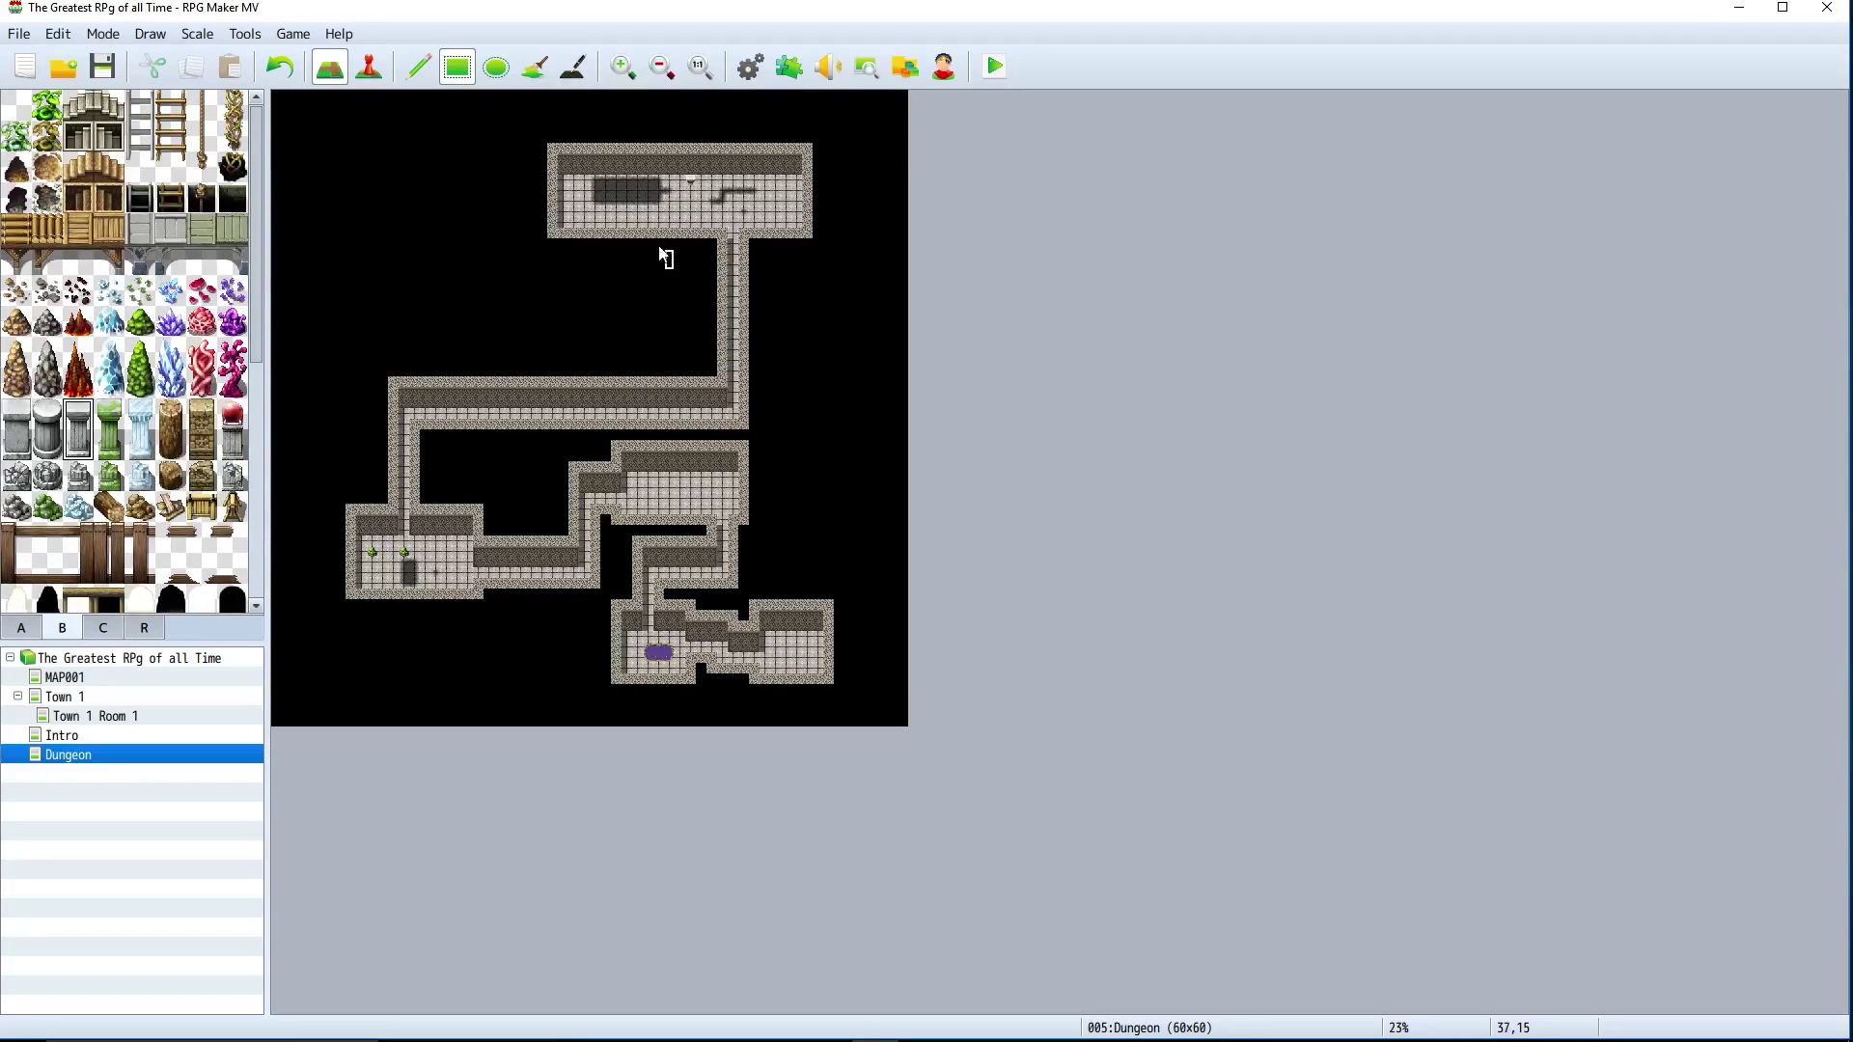
click(575, 198)
Zoom in on the top room and add pillars in its middle and right side.
ctrl+scroll(724, 410, up, 5)
drag(1843, 632, 1843, 348)
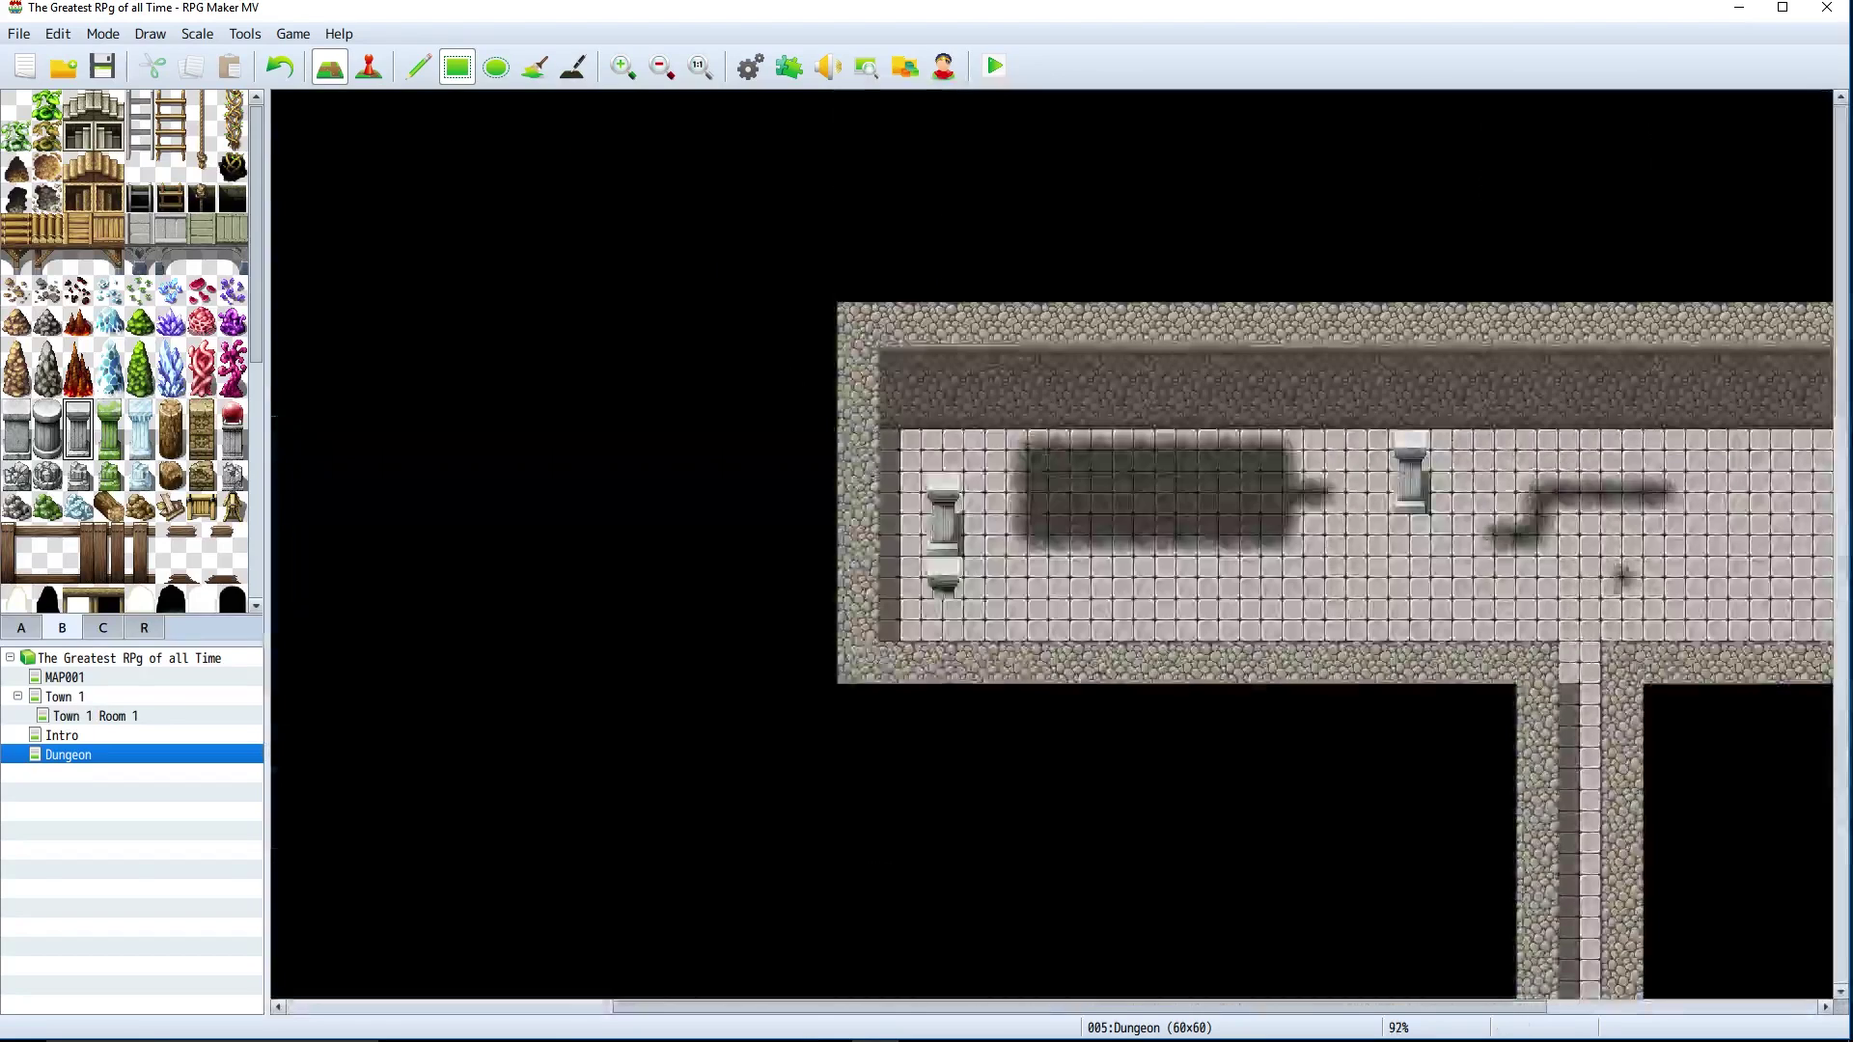
click(1325, 579)
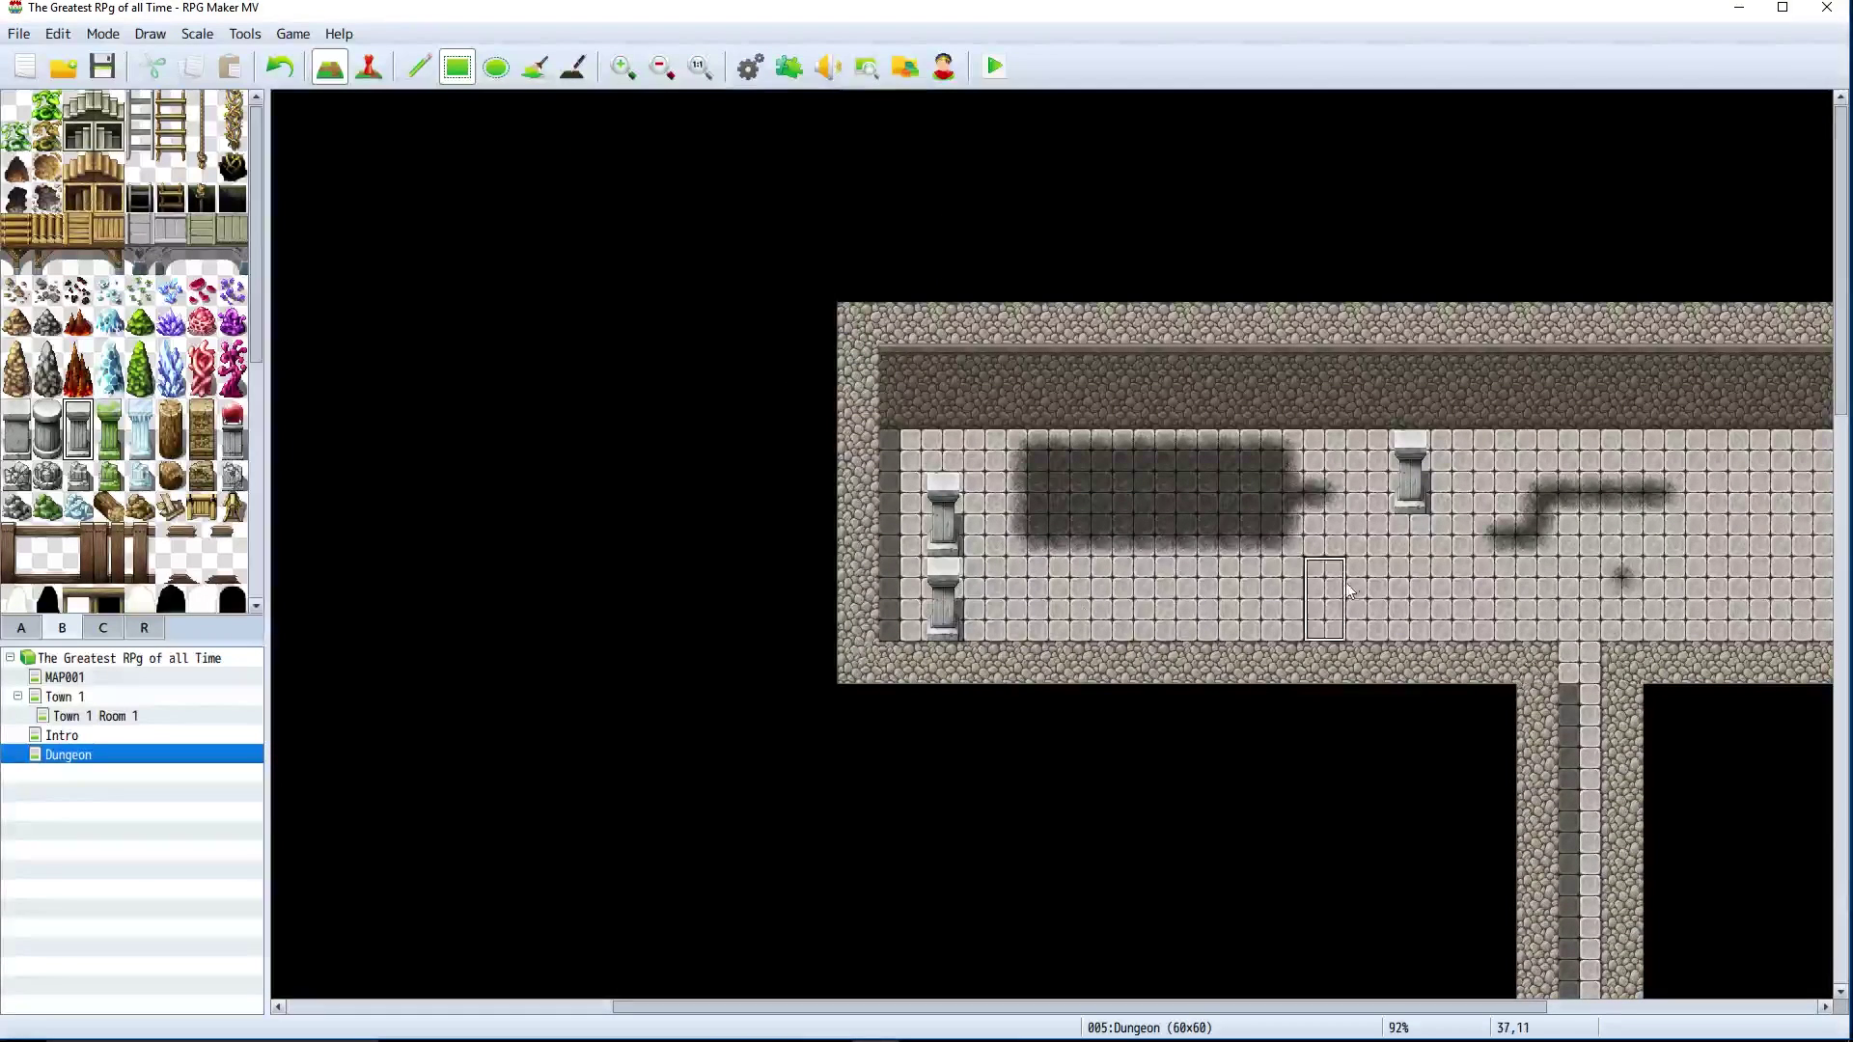
click(1750, 545)
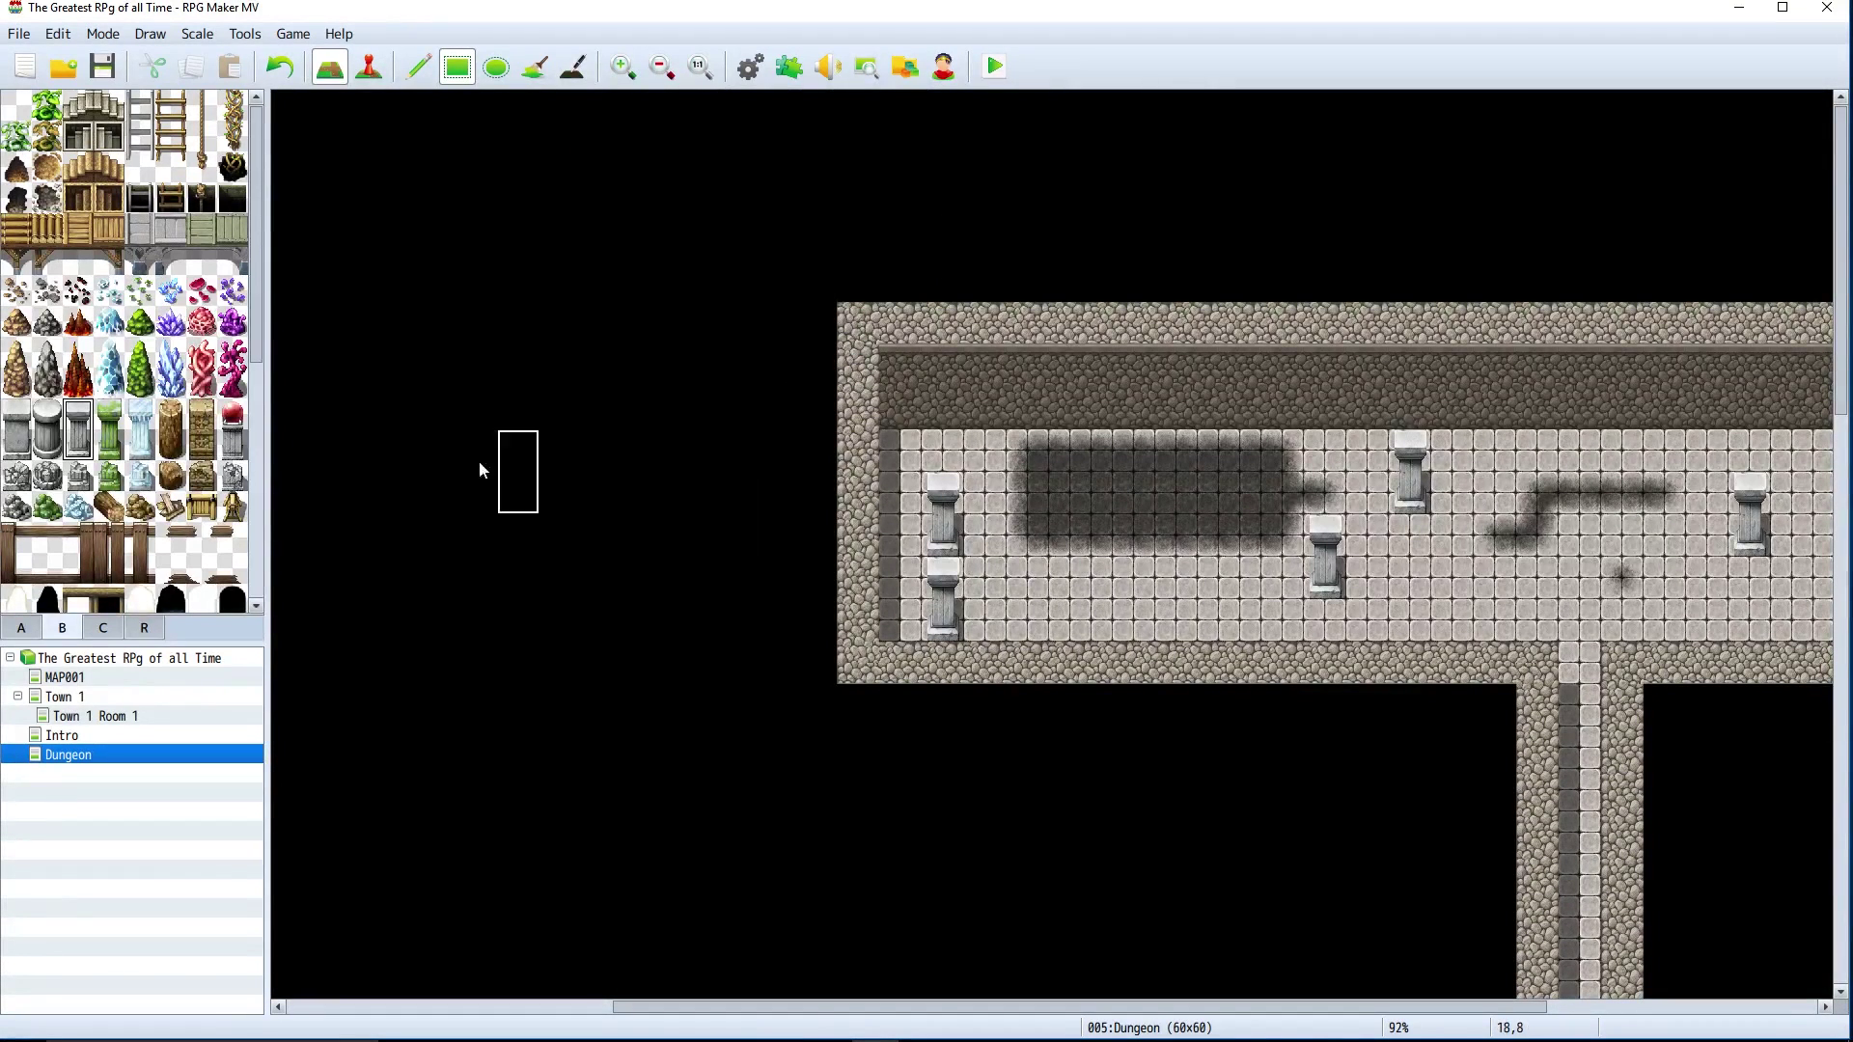
Place a rock on the top room floor and paint a row of rocks lower down.
click(46, 476)
click(1031, 581)
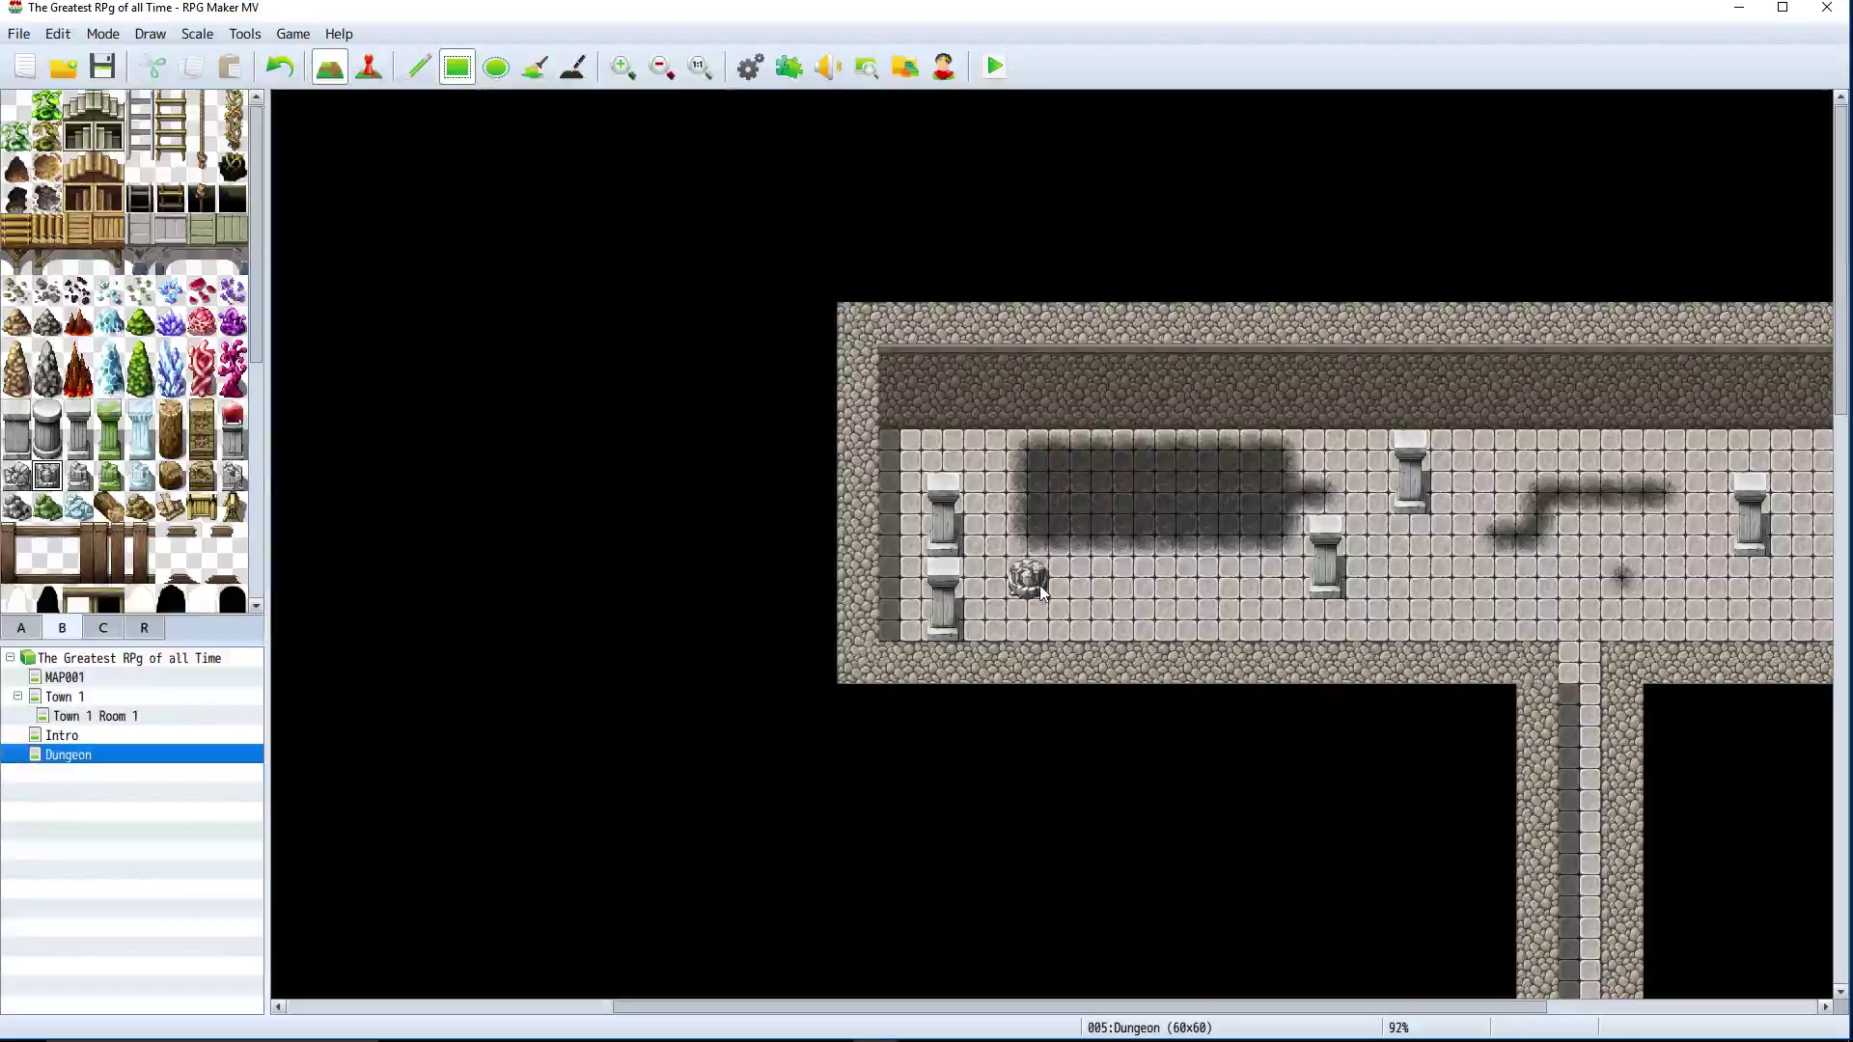
drag(1142, 1001, 1359, 1015)
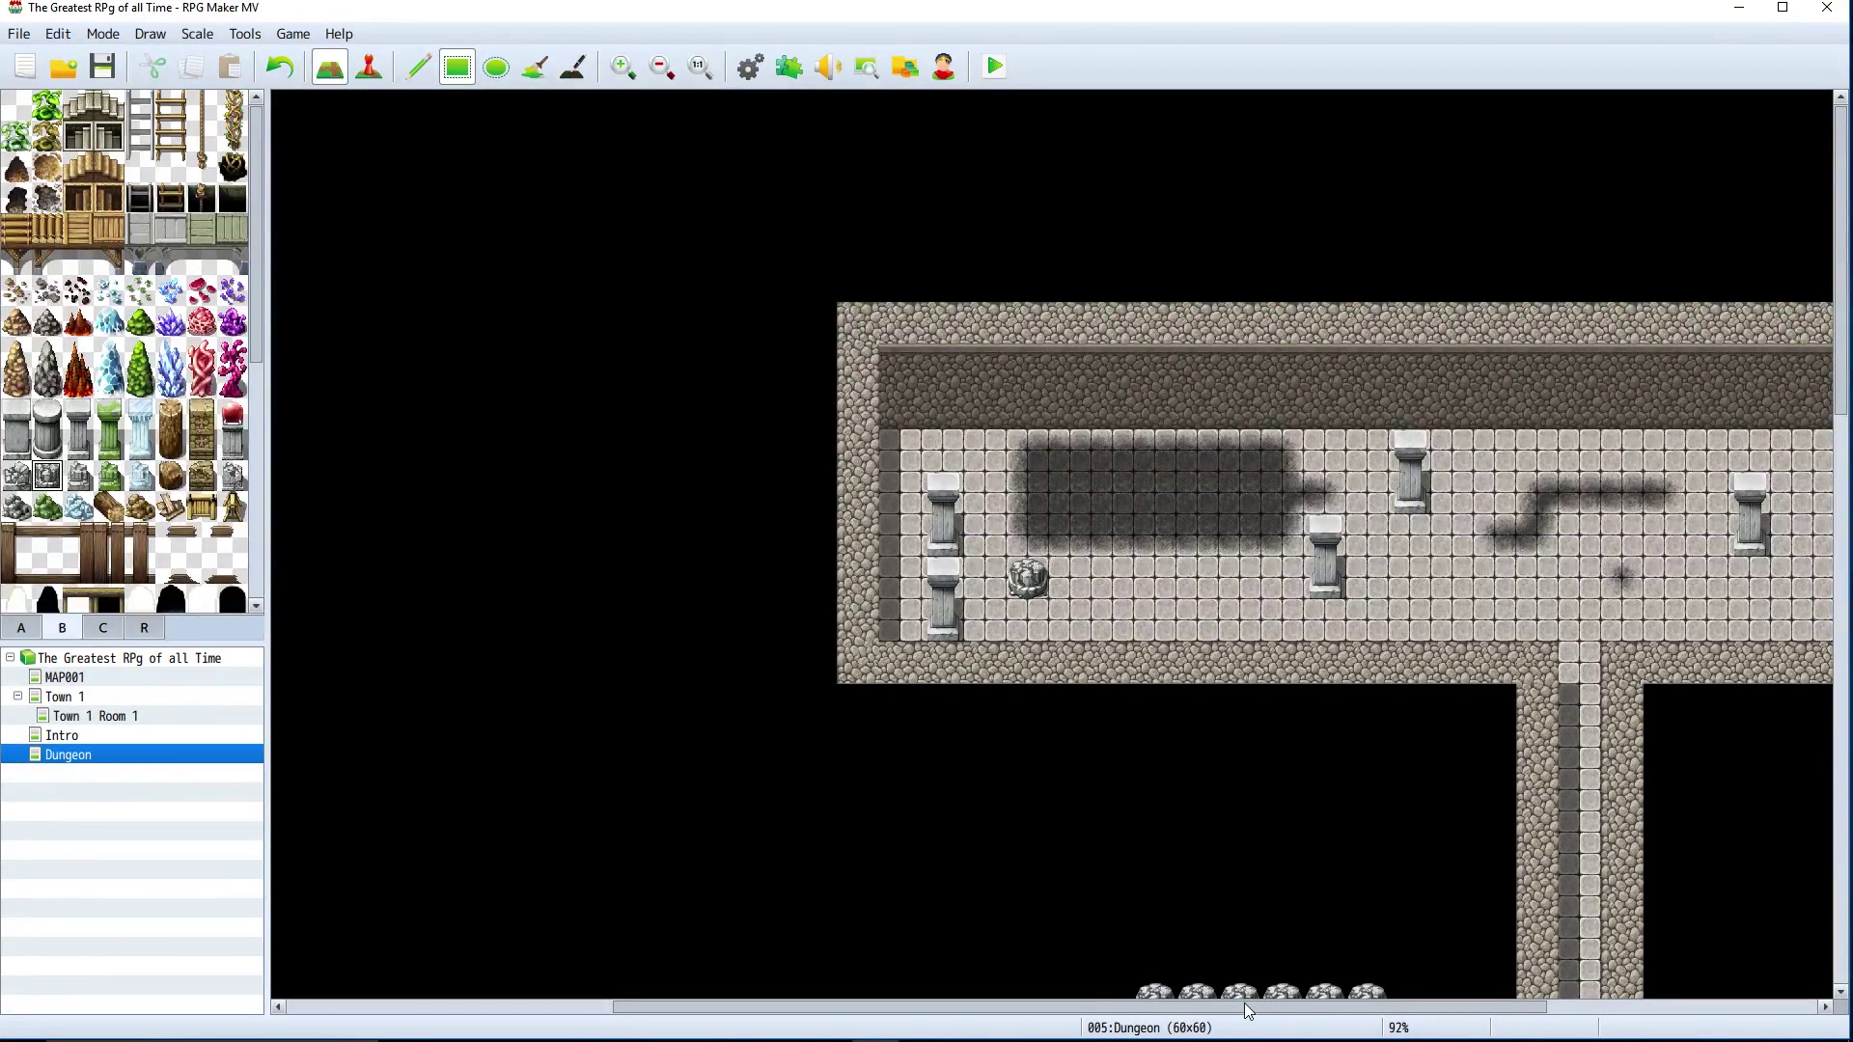
drag(1245, 1009, 1515, 1009)
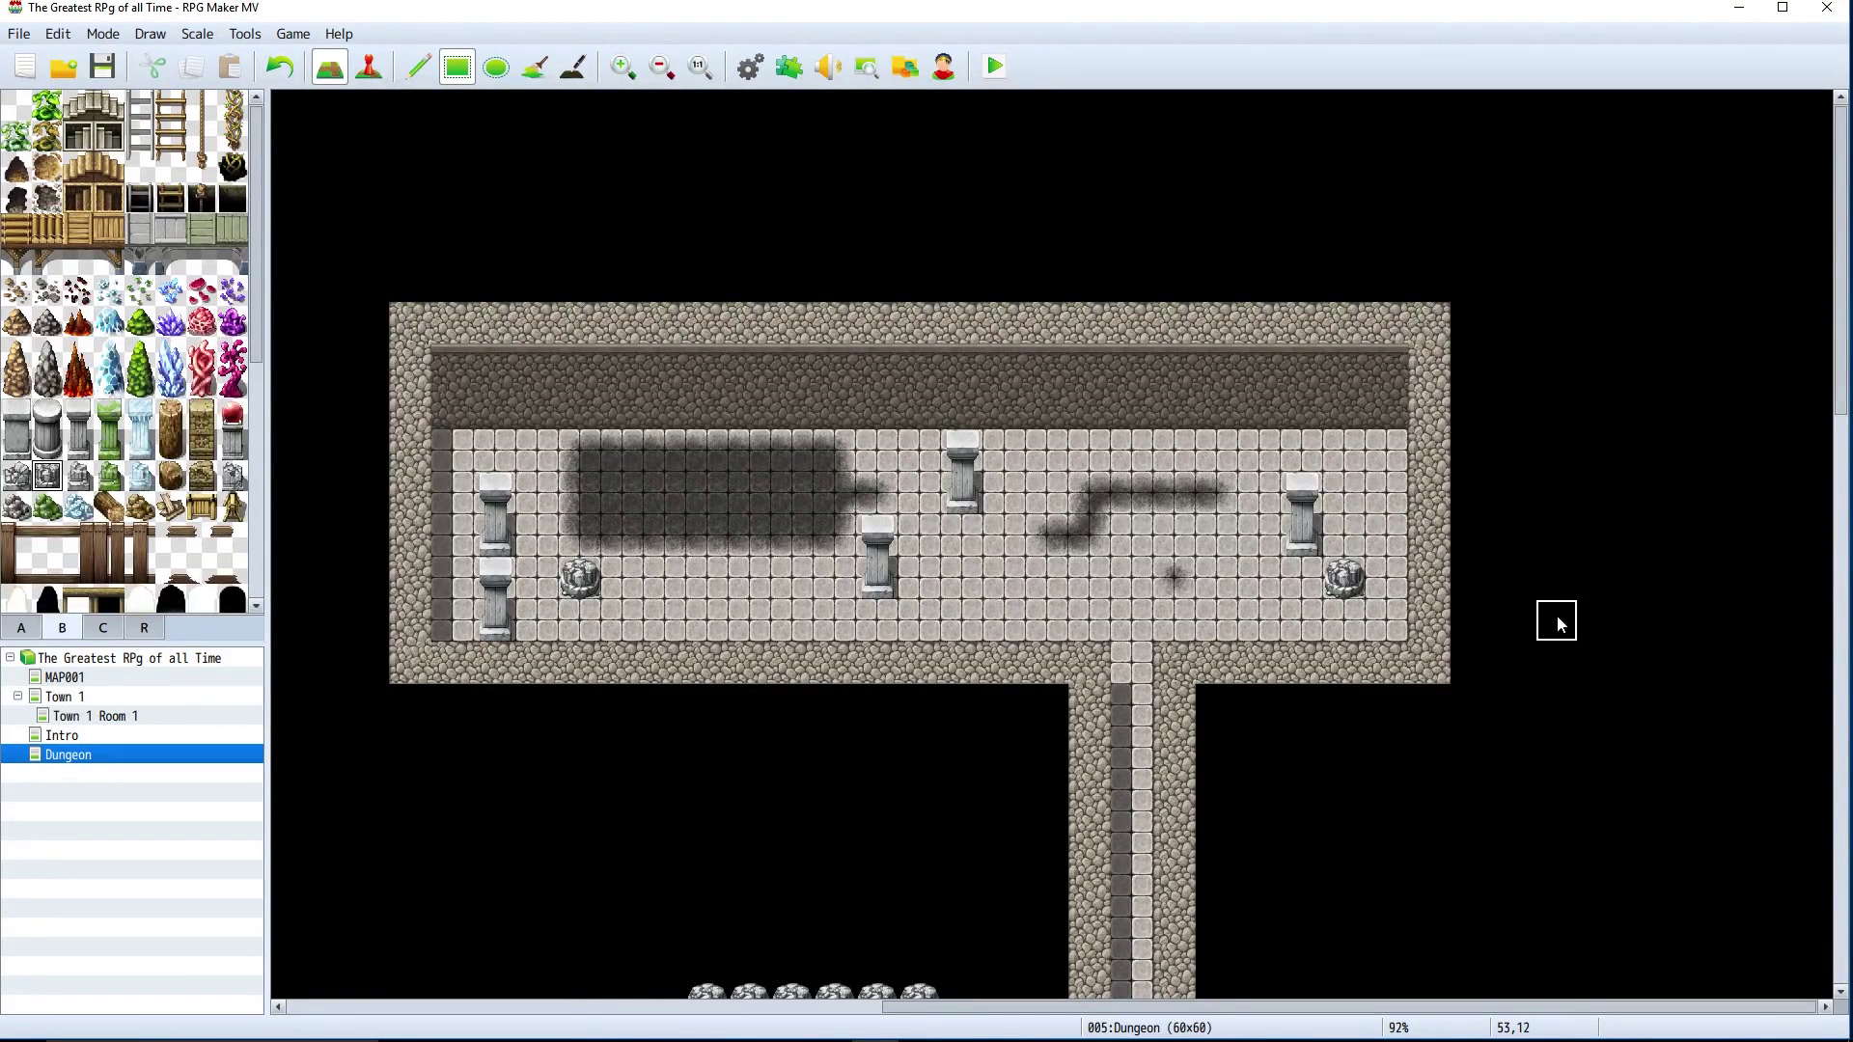
Cut through the top room's north wall and run a cobble-walled floor corridor up to the map edge.
drag(1146, 430, 1148, 374)
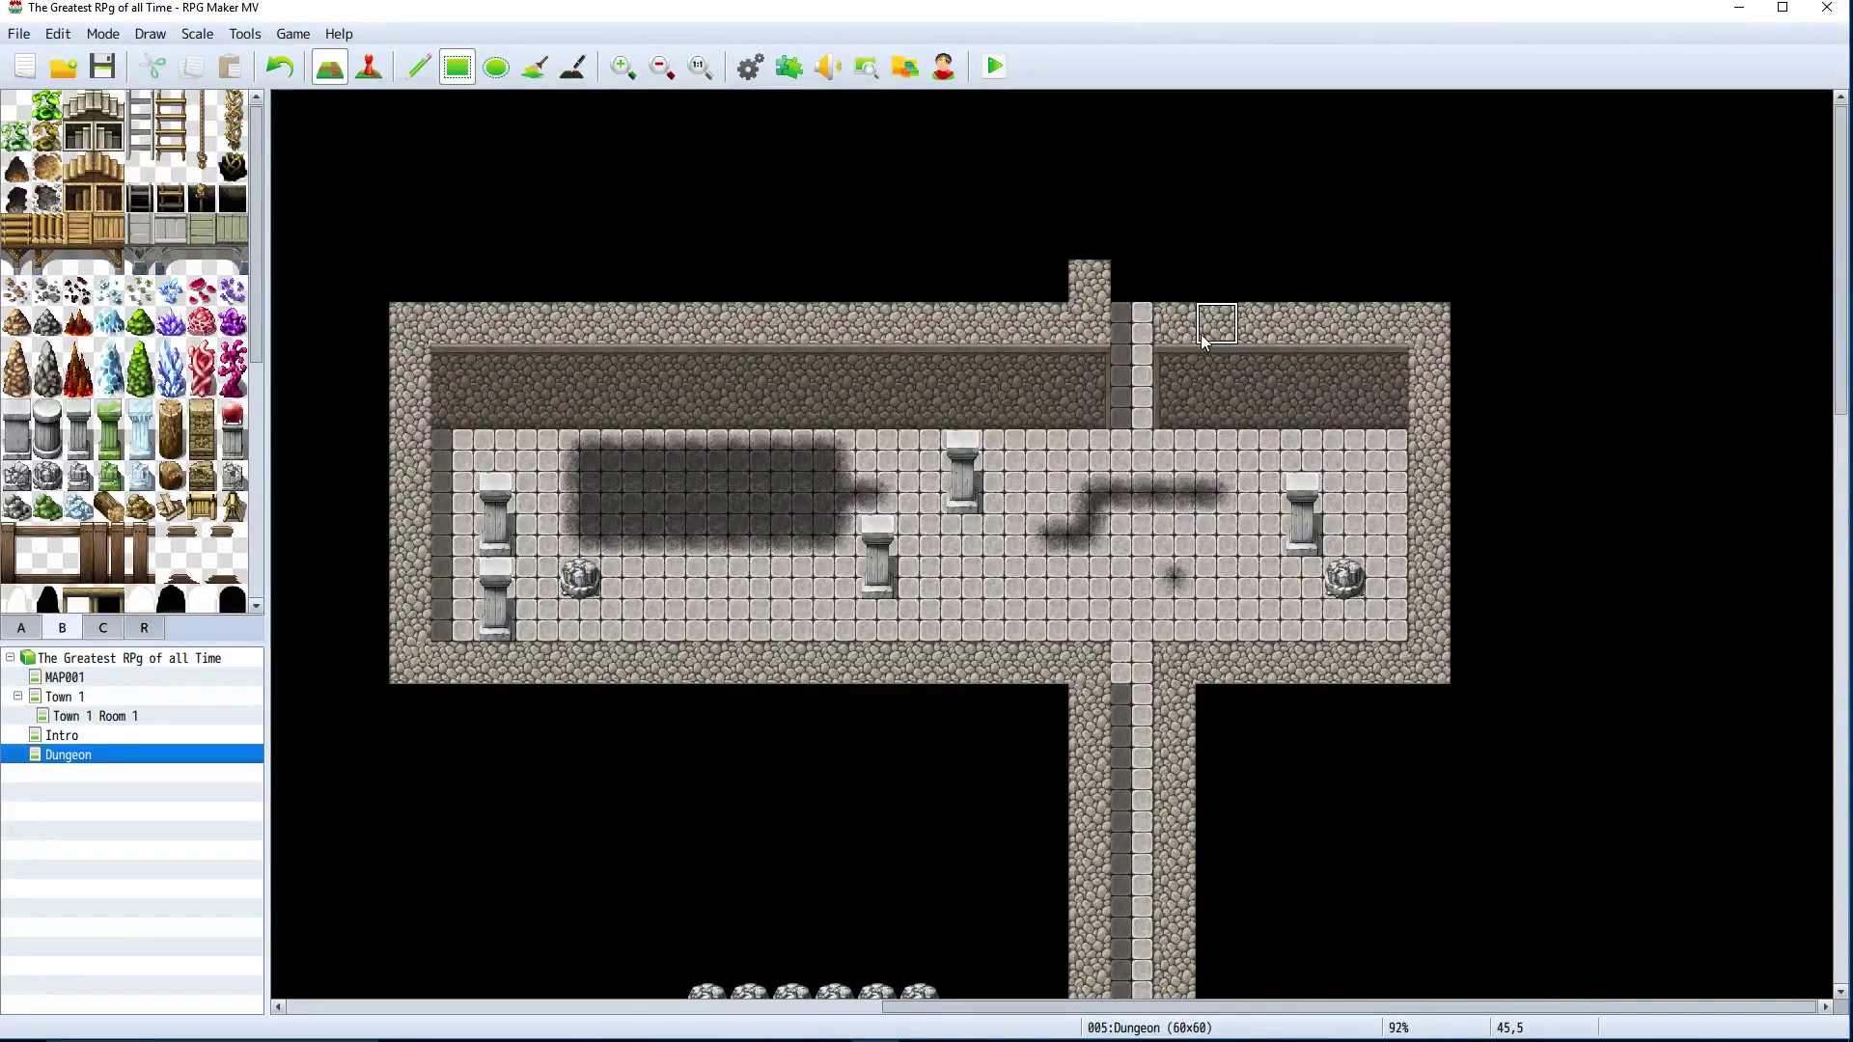
drag(1137, 242, 1127, 115)
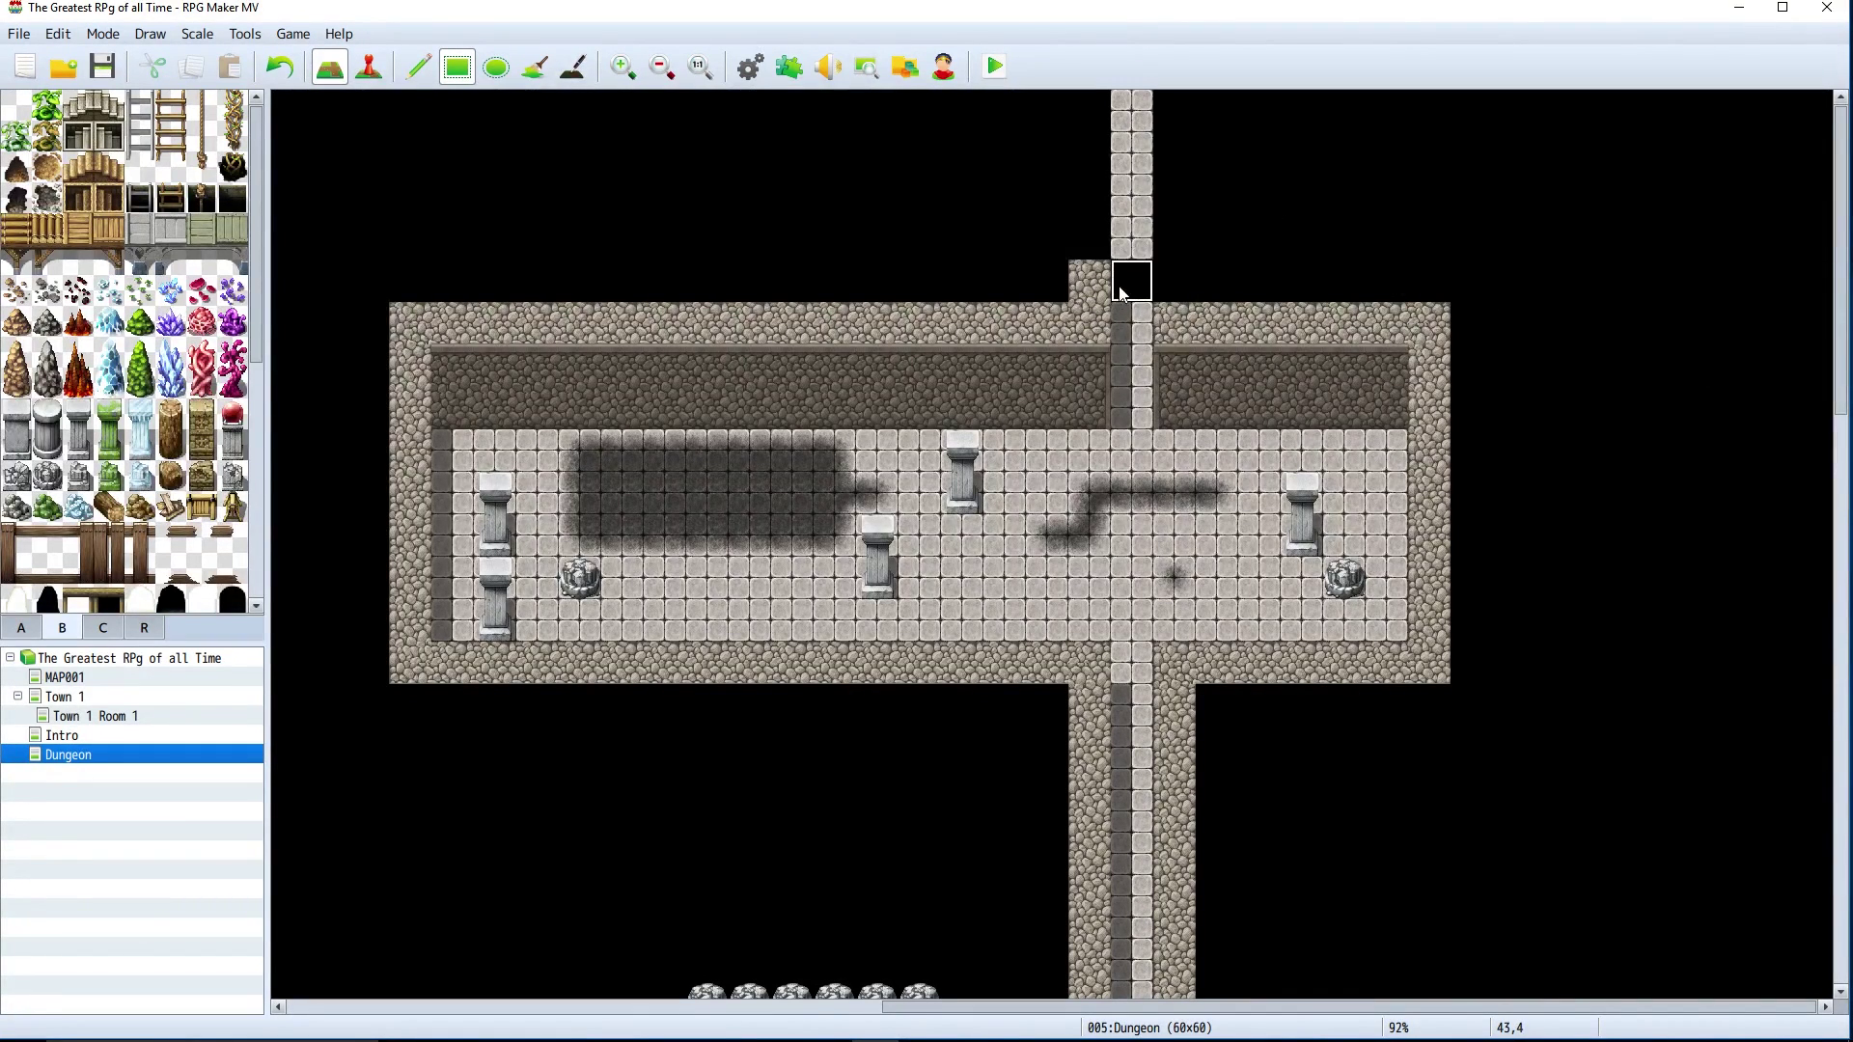
drag(1163, 299, 1173, 97)
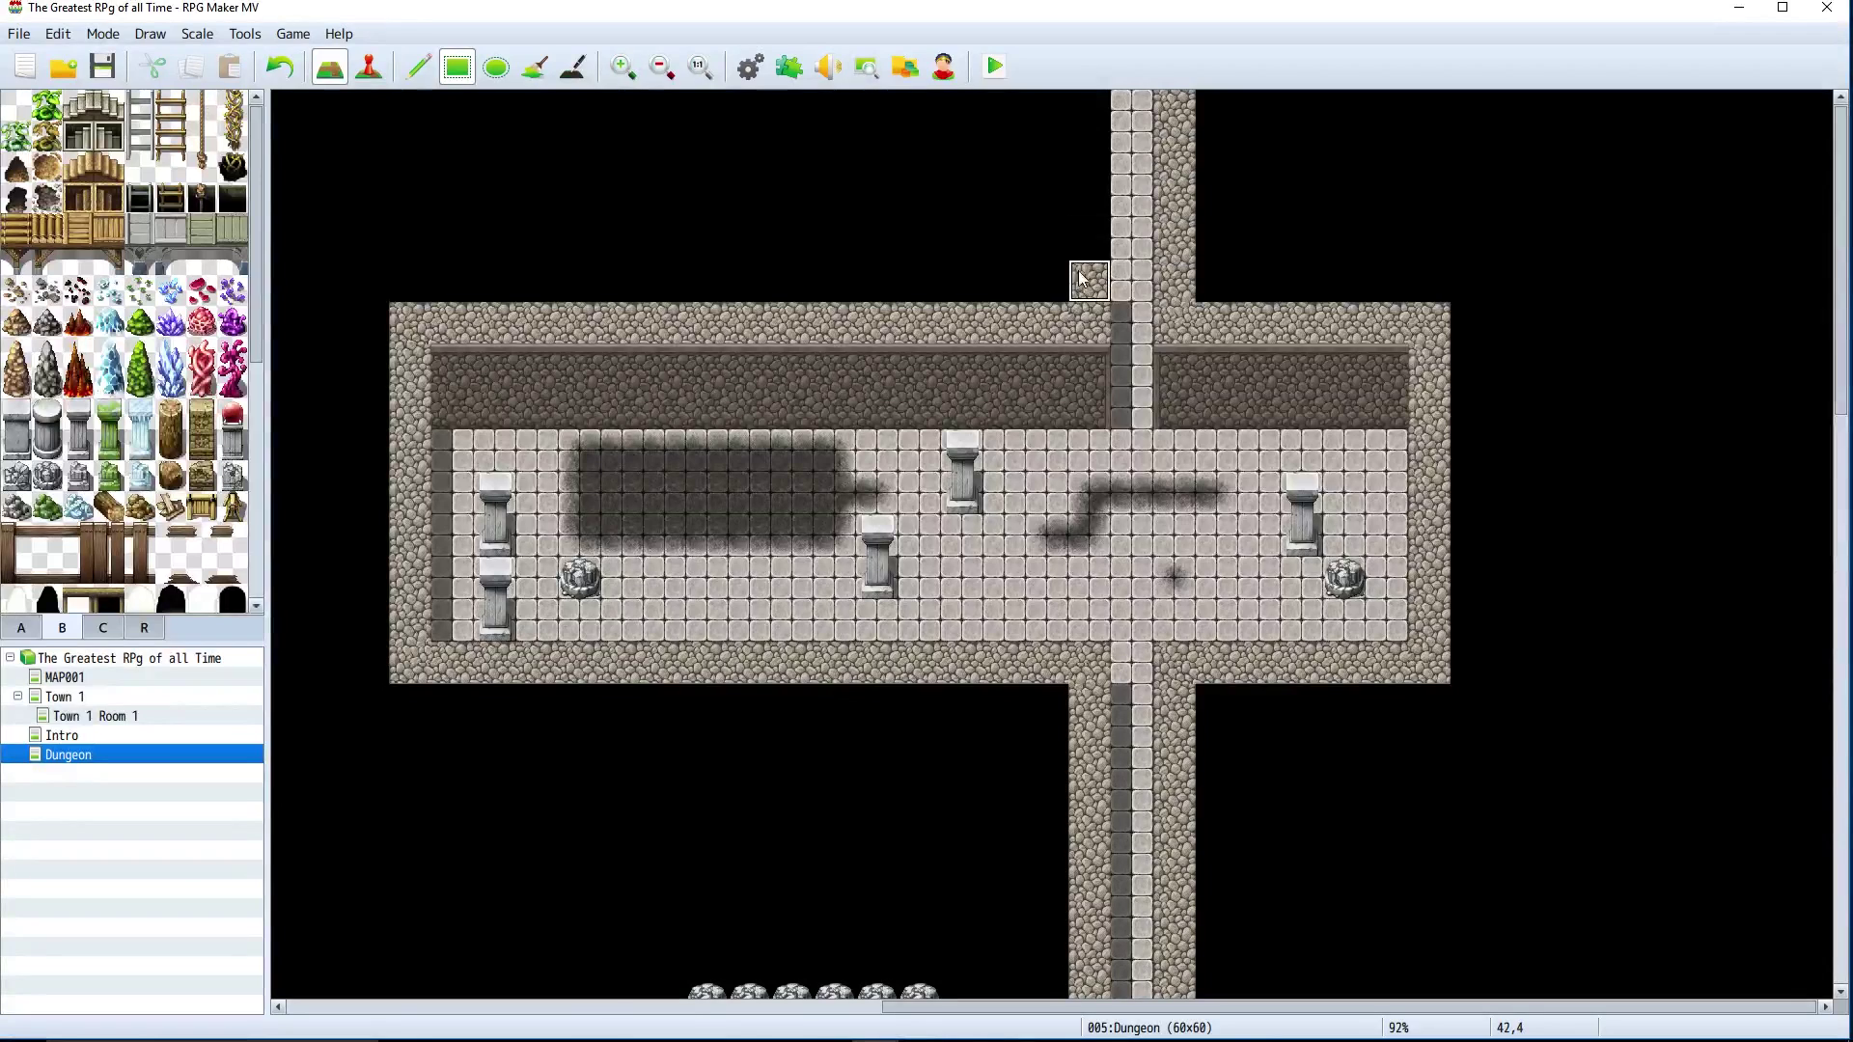
drag(1082, 280, 1077, 106)
click(368, 66)
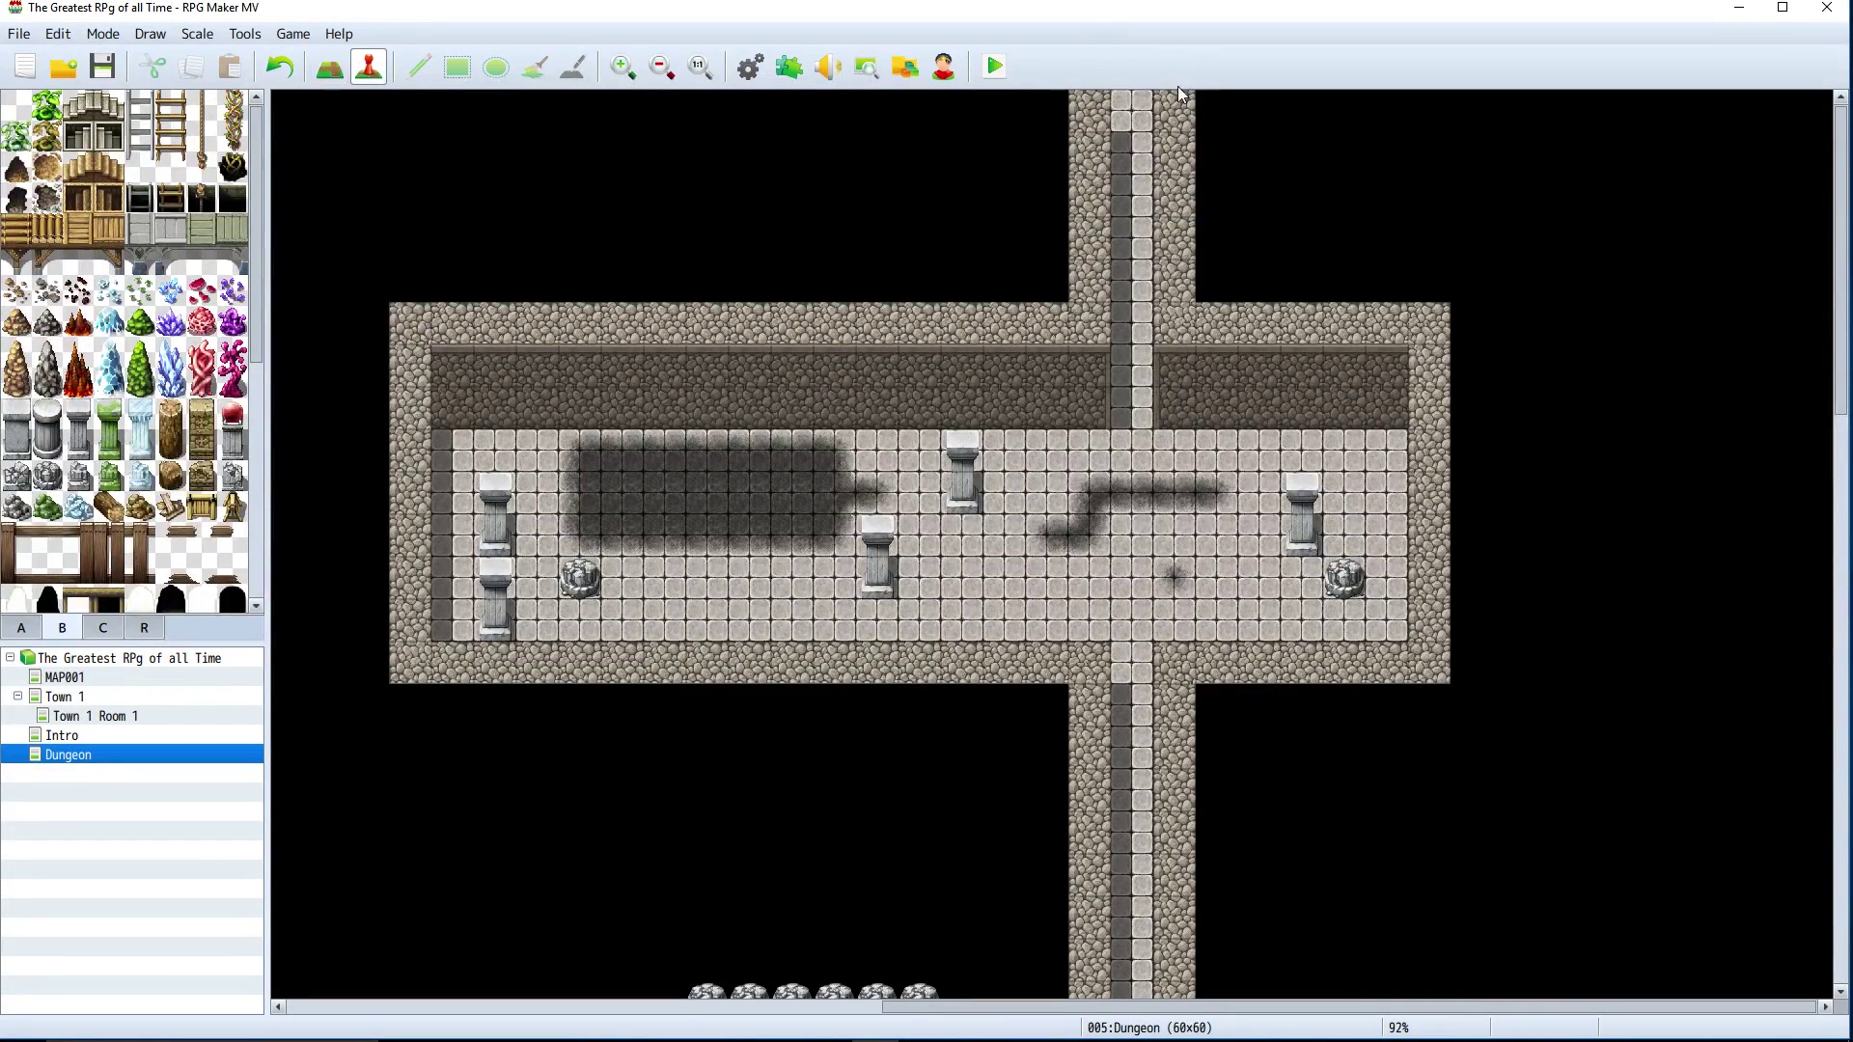
Place a quick transfer event on the corridor's end tile leading to MAP001 tile (6,6), with a set arrival direction.
right_click(1126, 106)
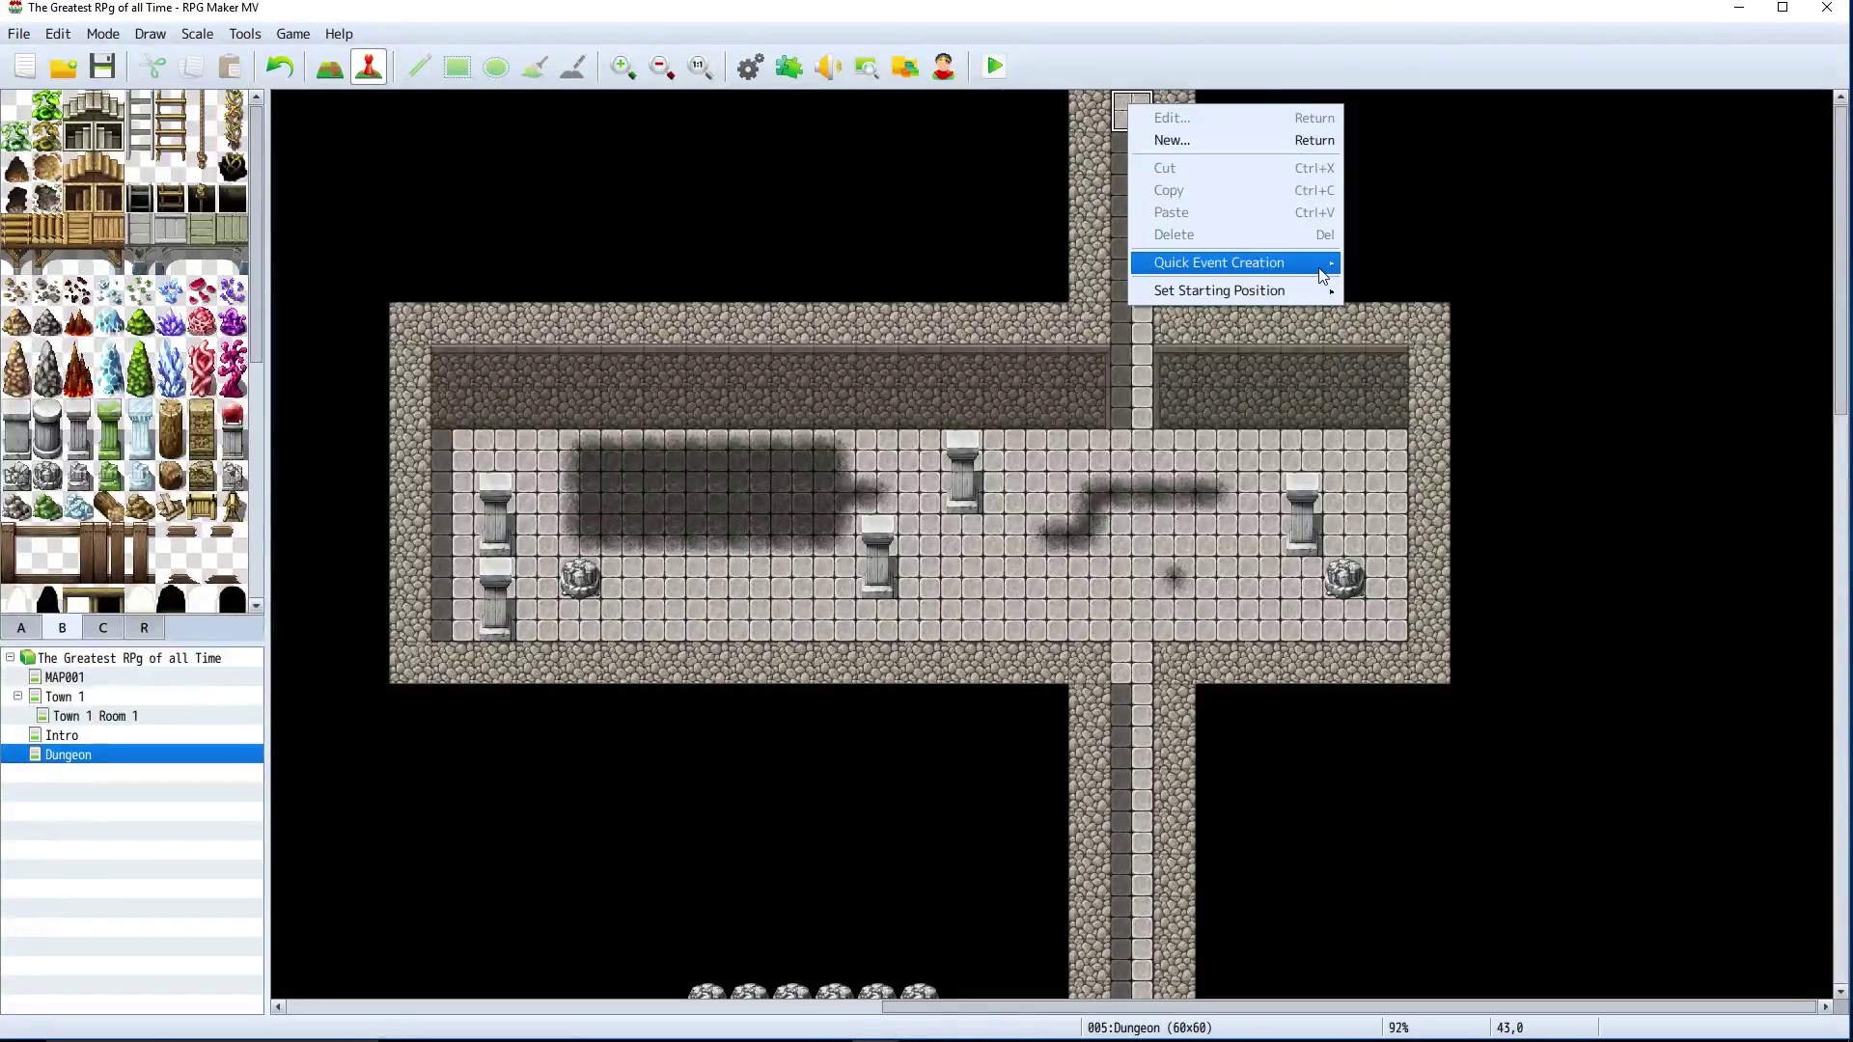
mouse_move(1293, 262)
click(1371, 270)
click(837, 531)
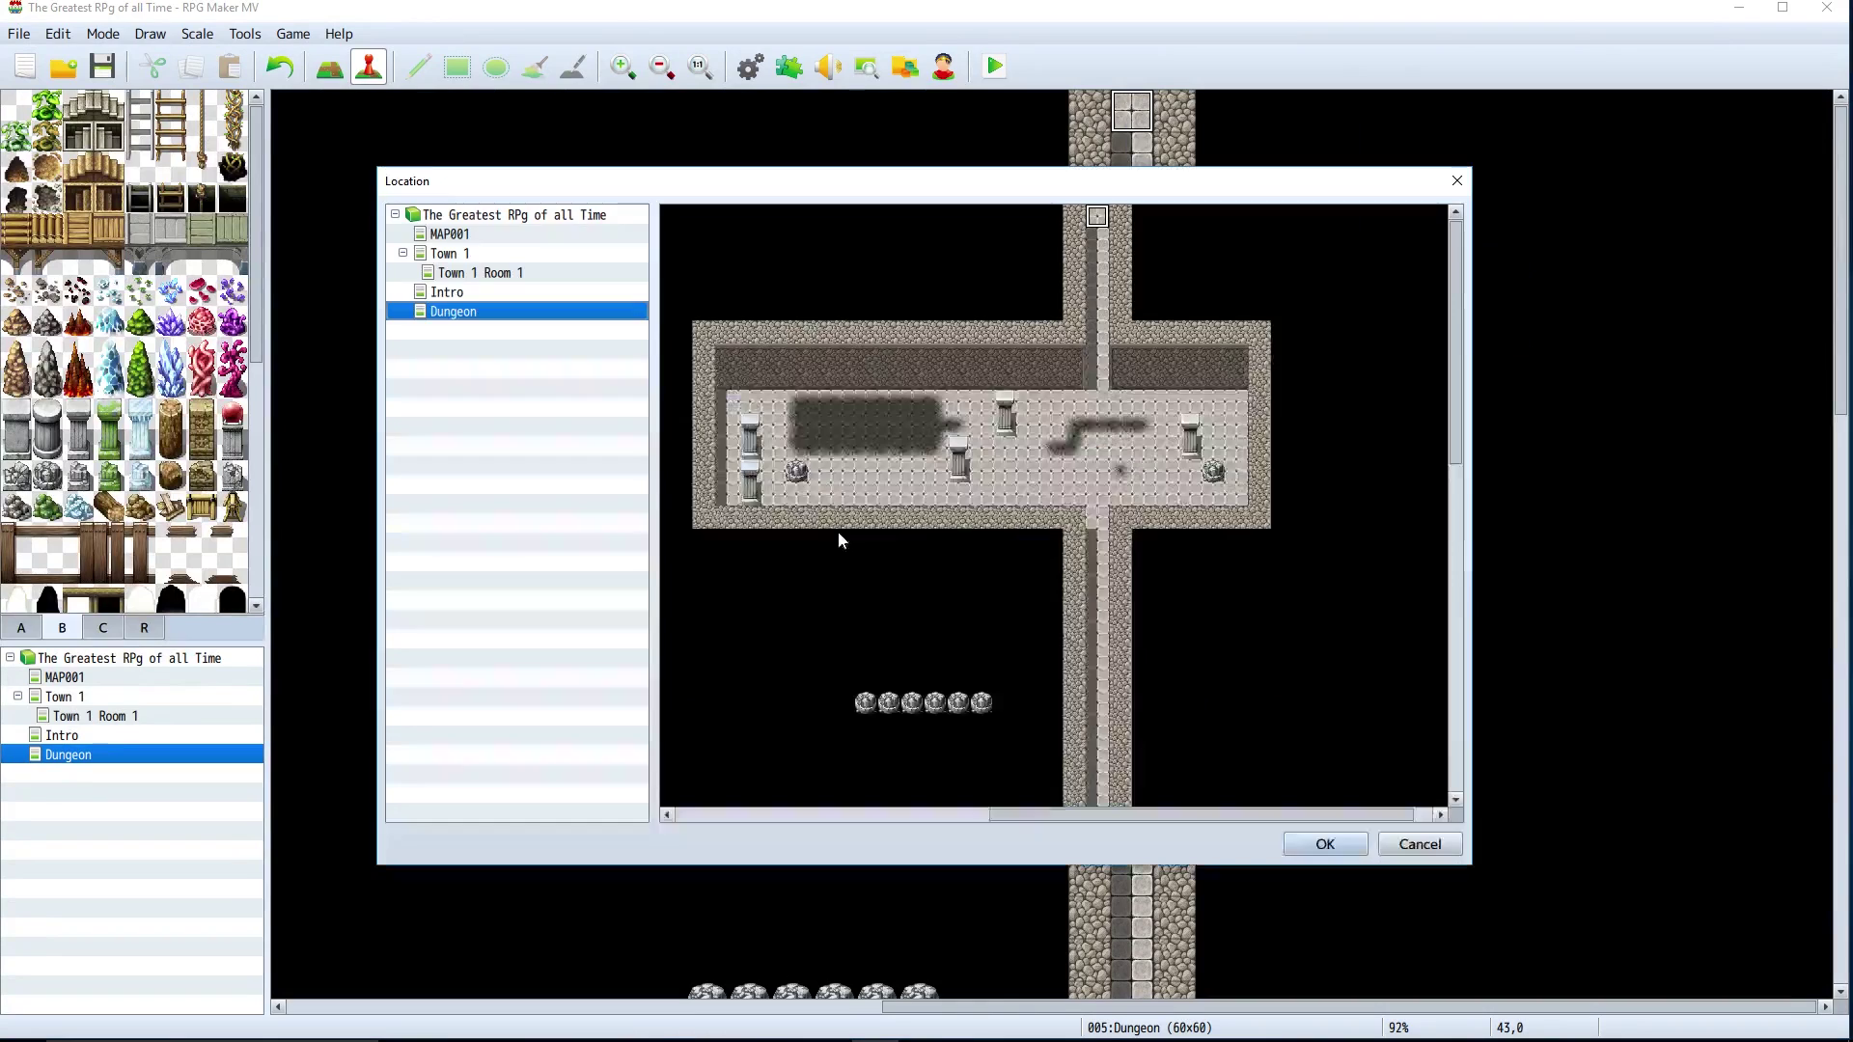
click(466, 236)
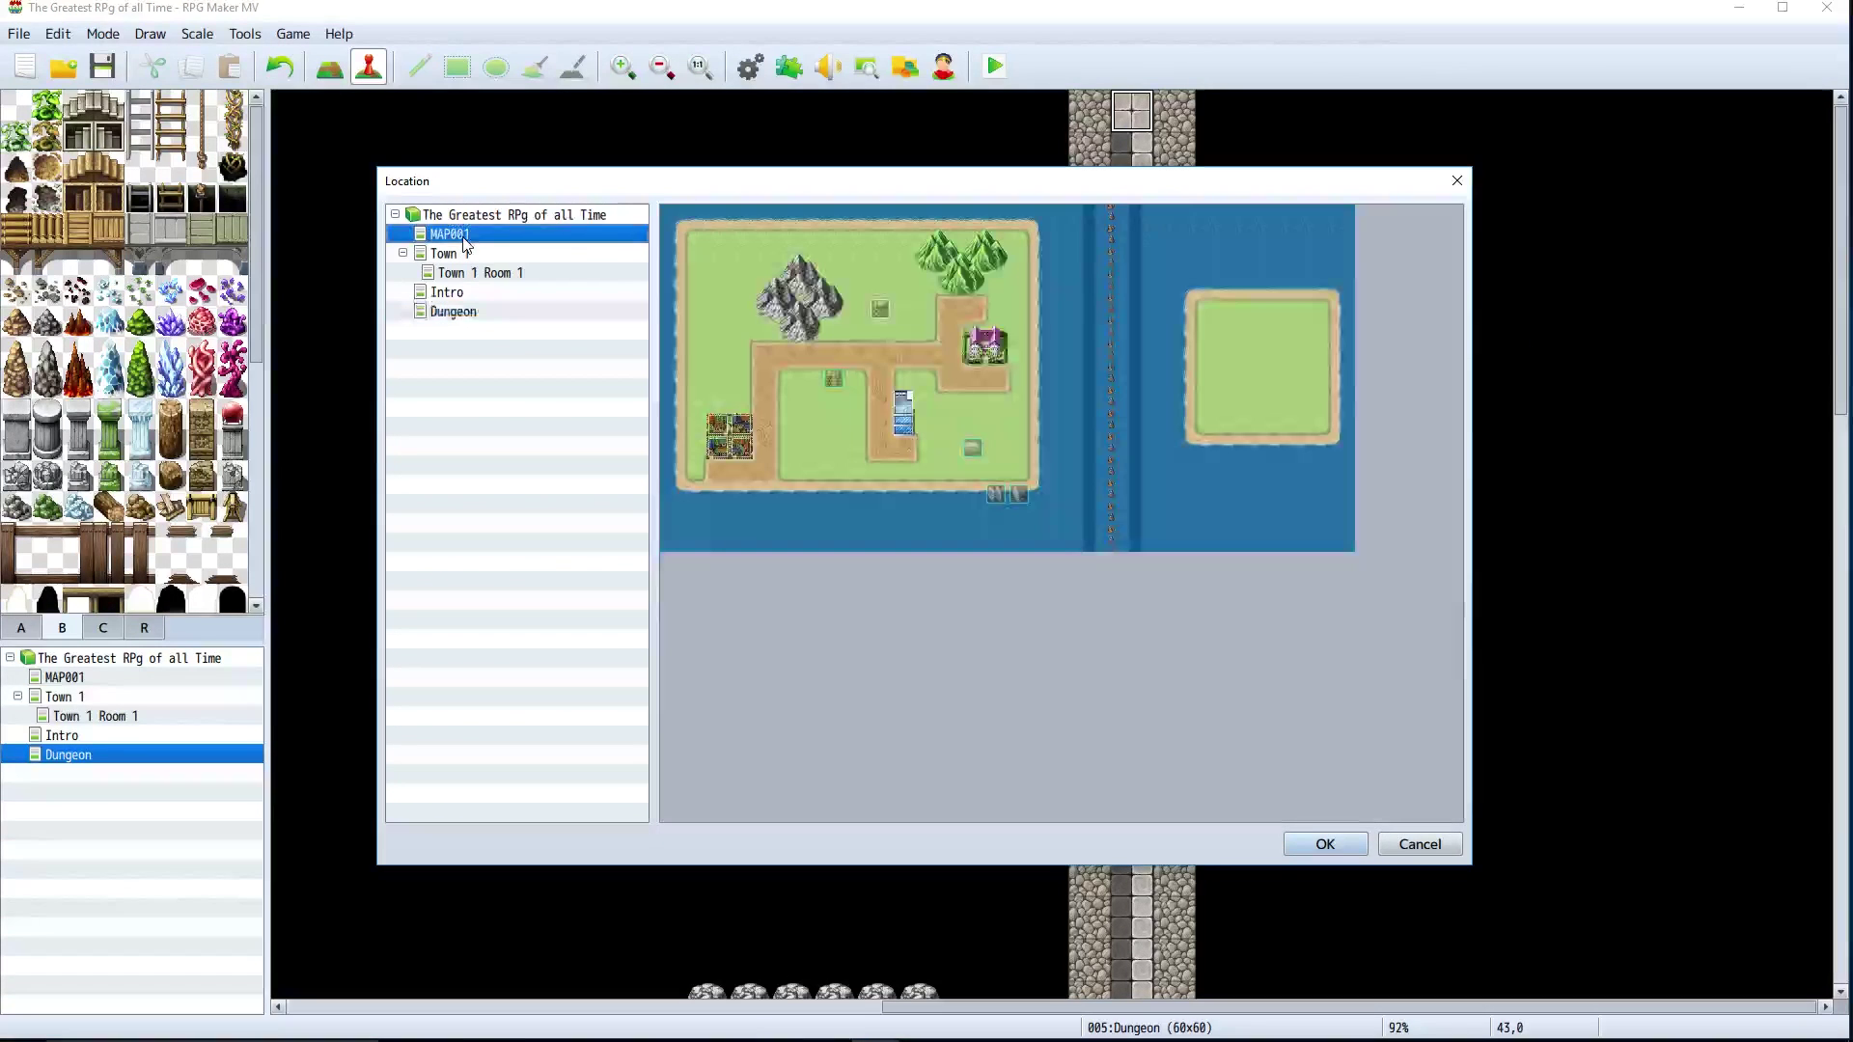
double_click(803, 354)
click(1025, 523)
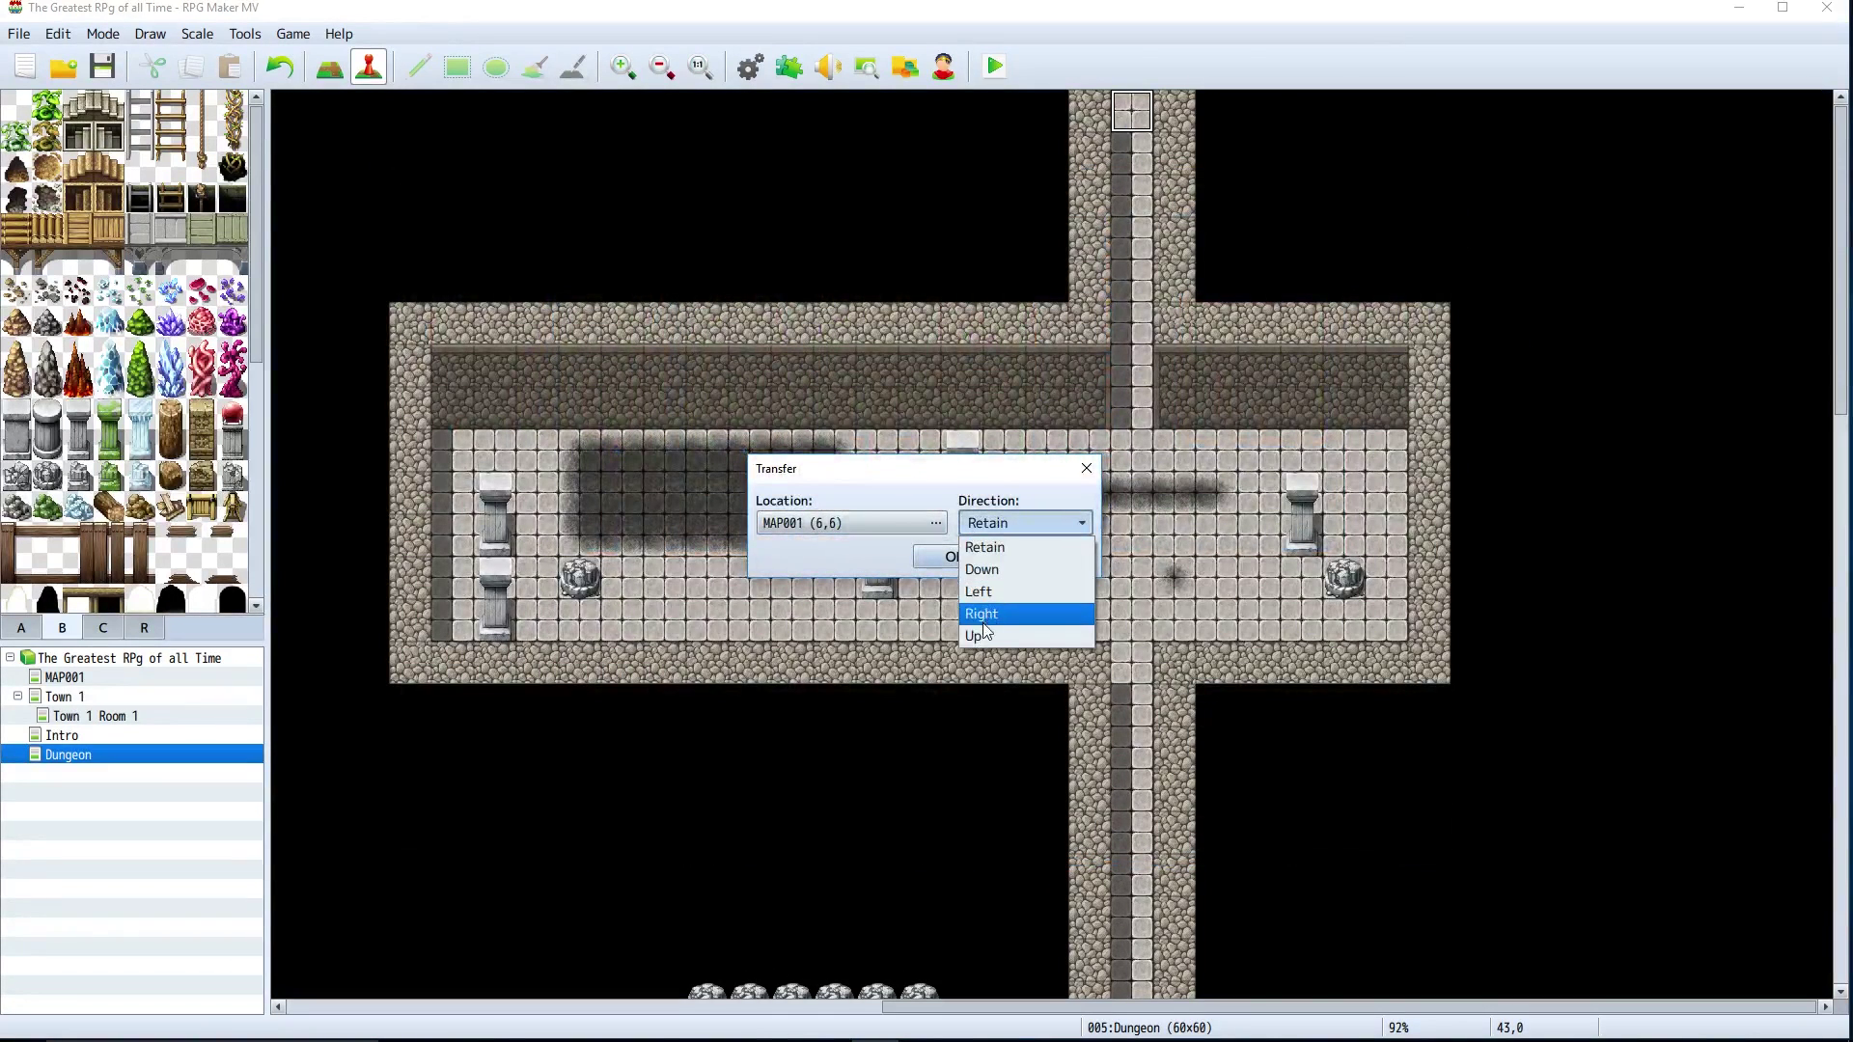
click(982, 570)
click(936, 557)
On MAP001, add a transfer event below the mountains to Dungeon (43,1), facing down.
click(122, 679)
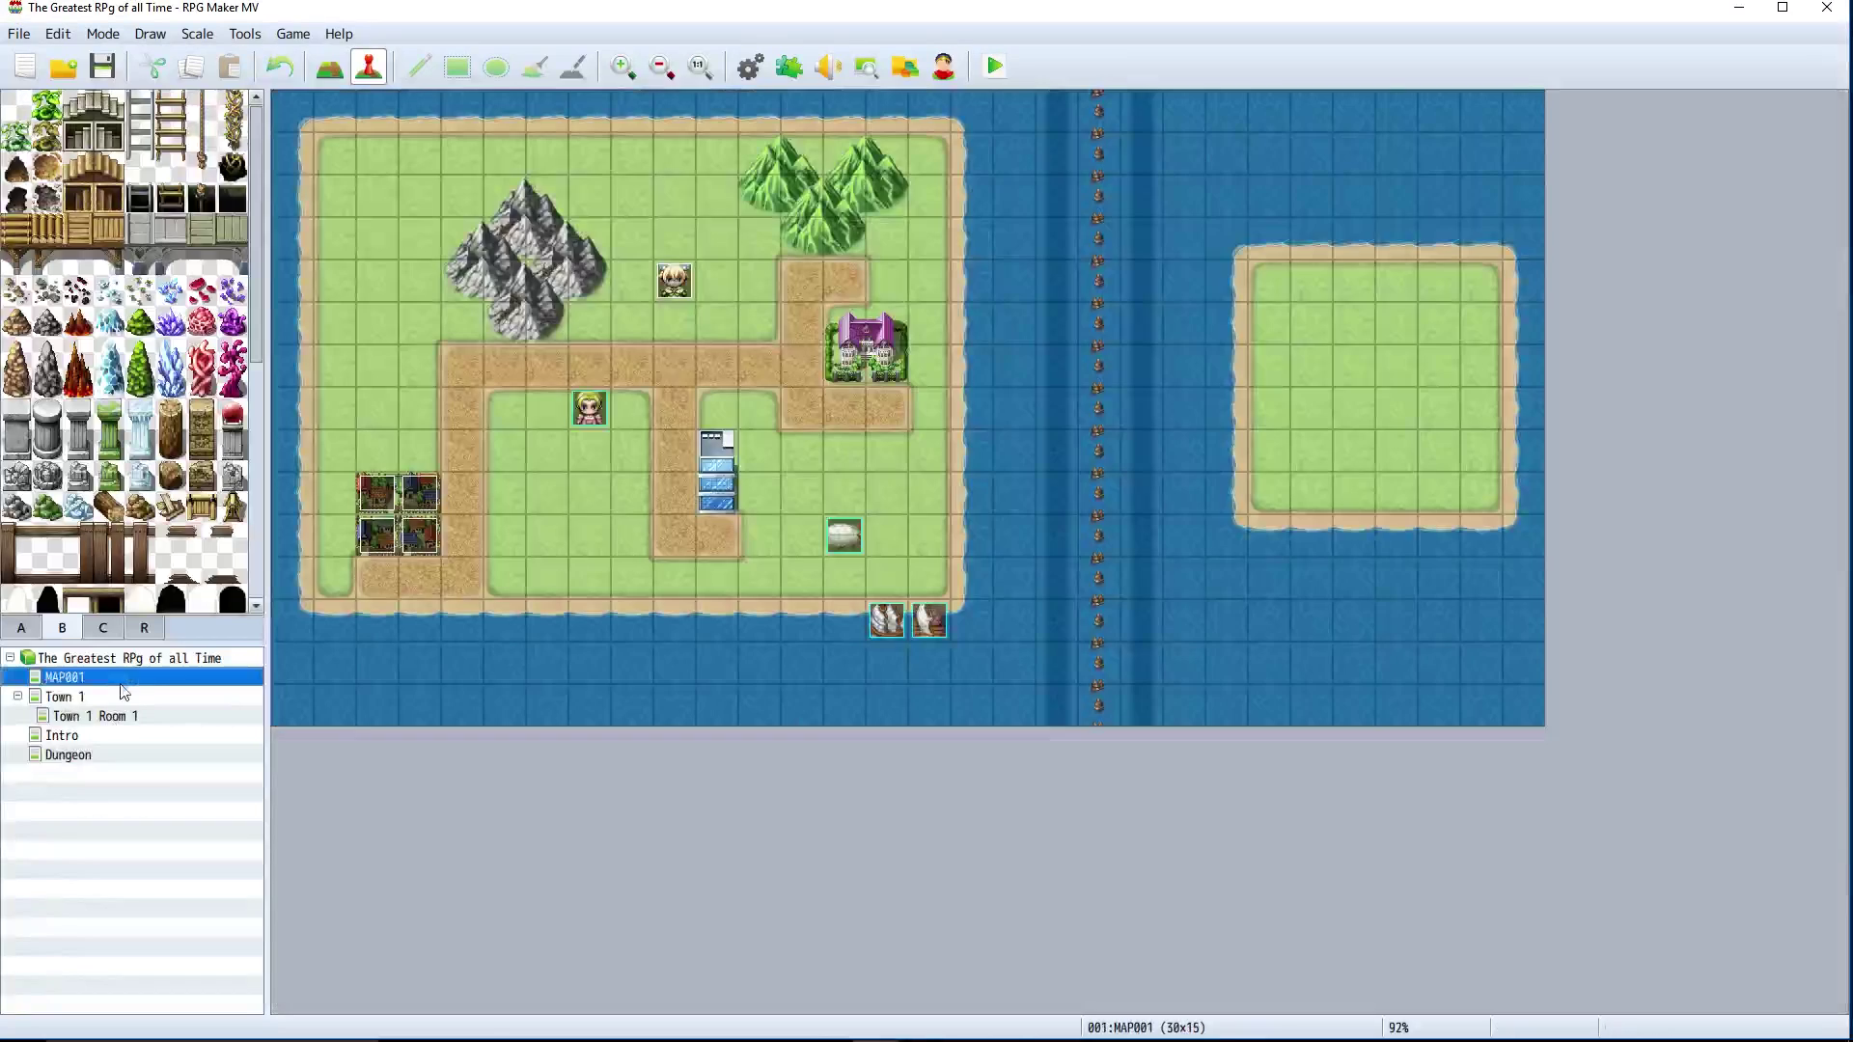
right_click(508, 324)
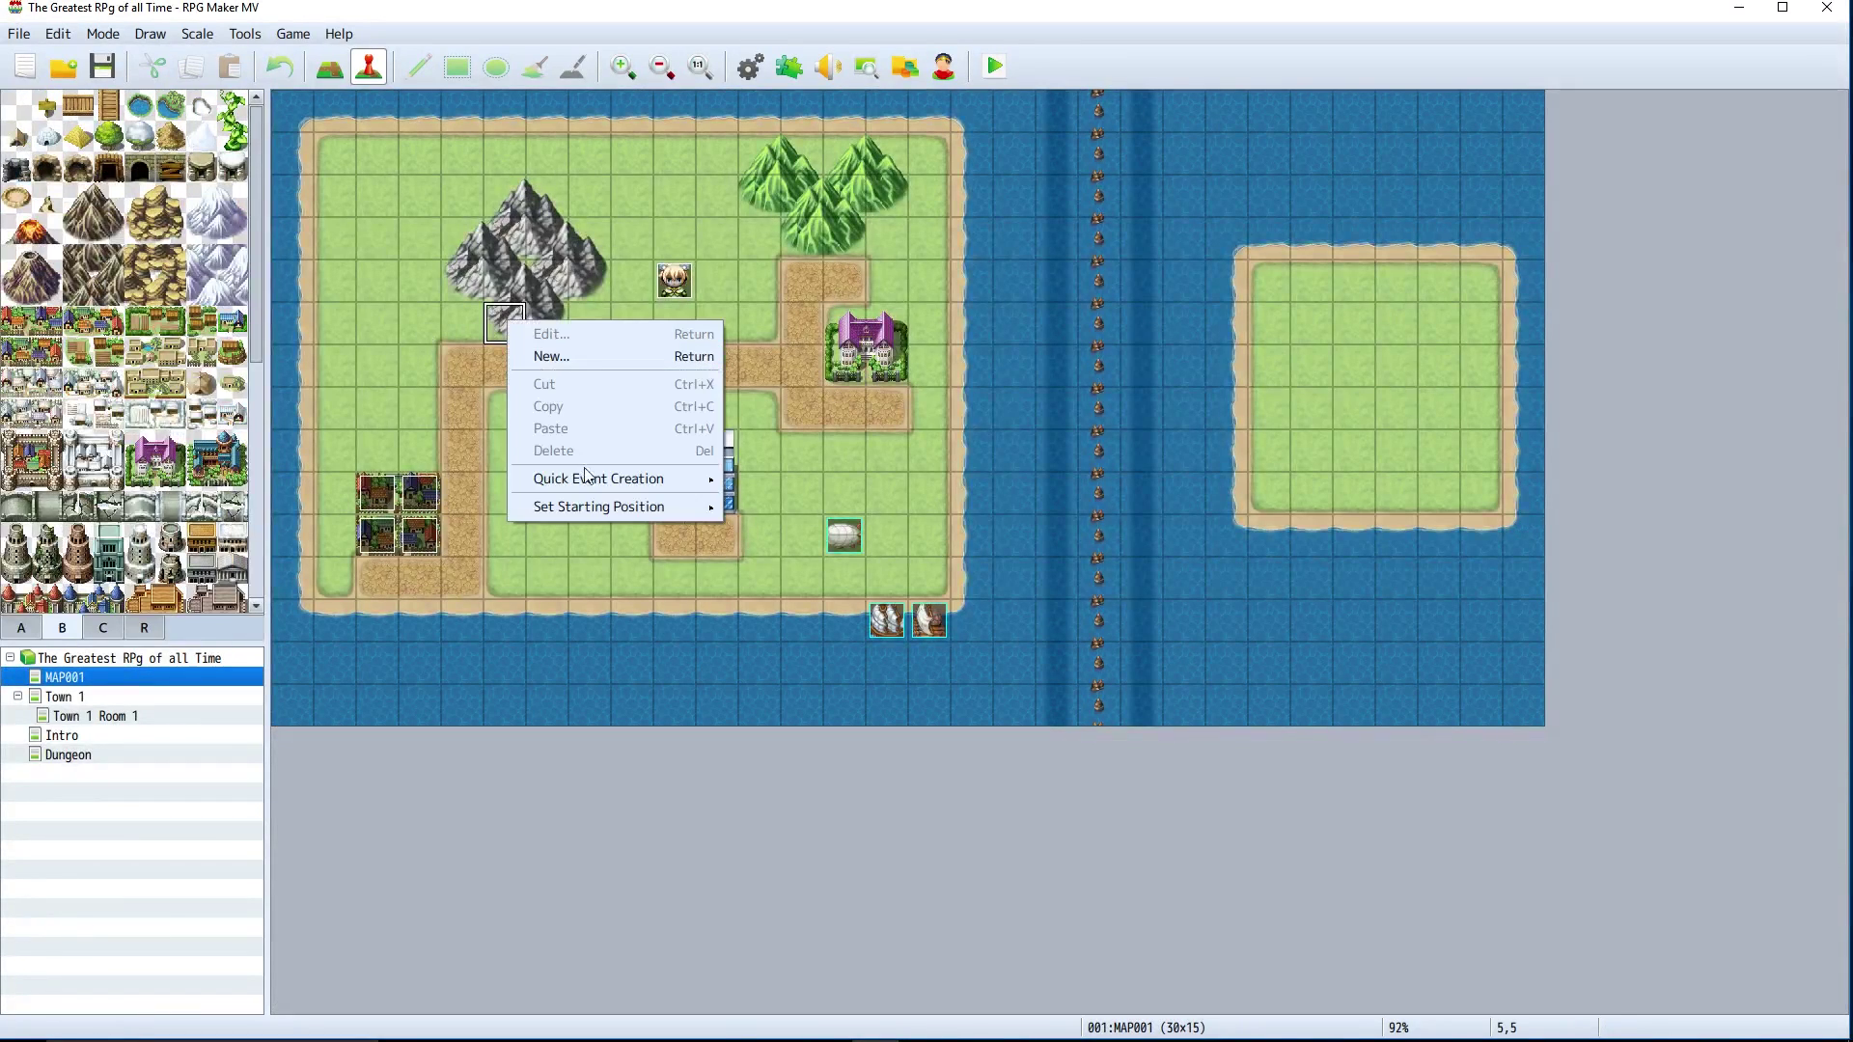
mouse_move(618, 480)
click(768, 485)
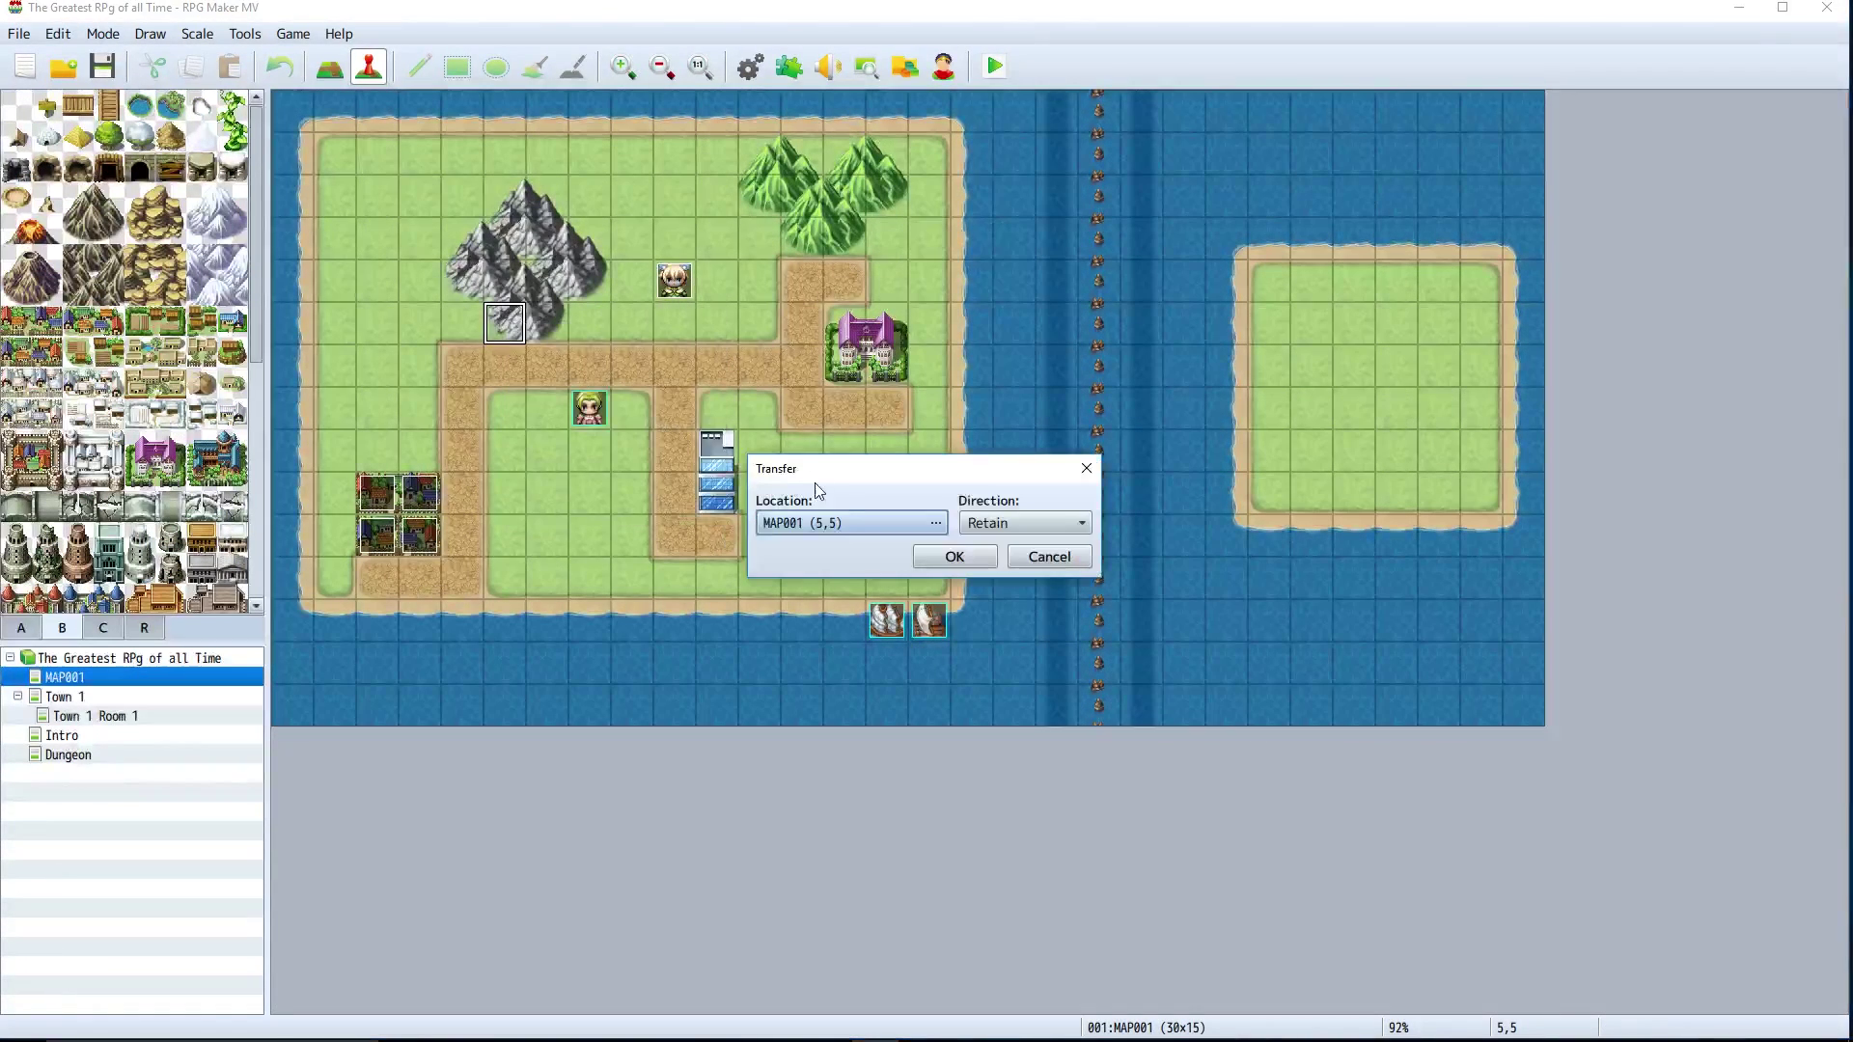
click(758, 521)
click(478, 313)
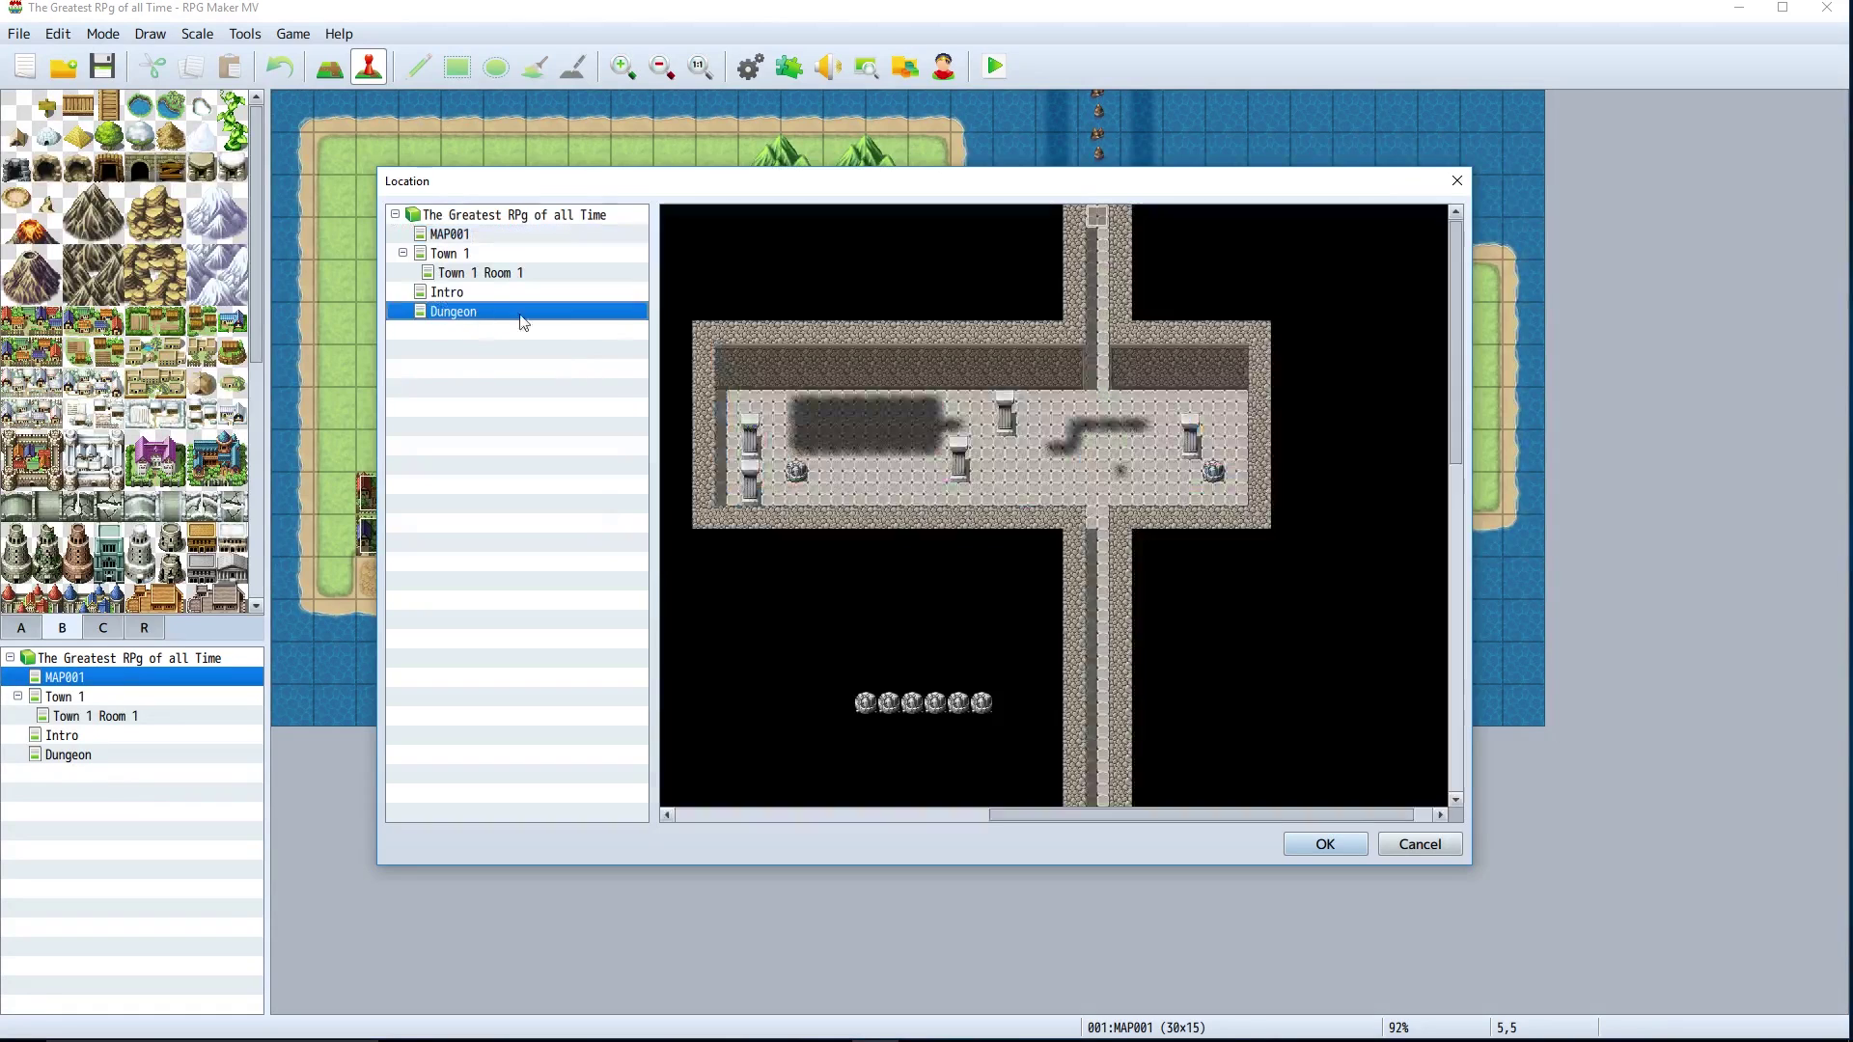
double_click(1102, 249)
click(1025, 523)
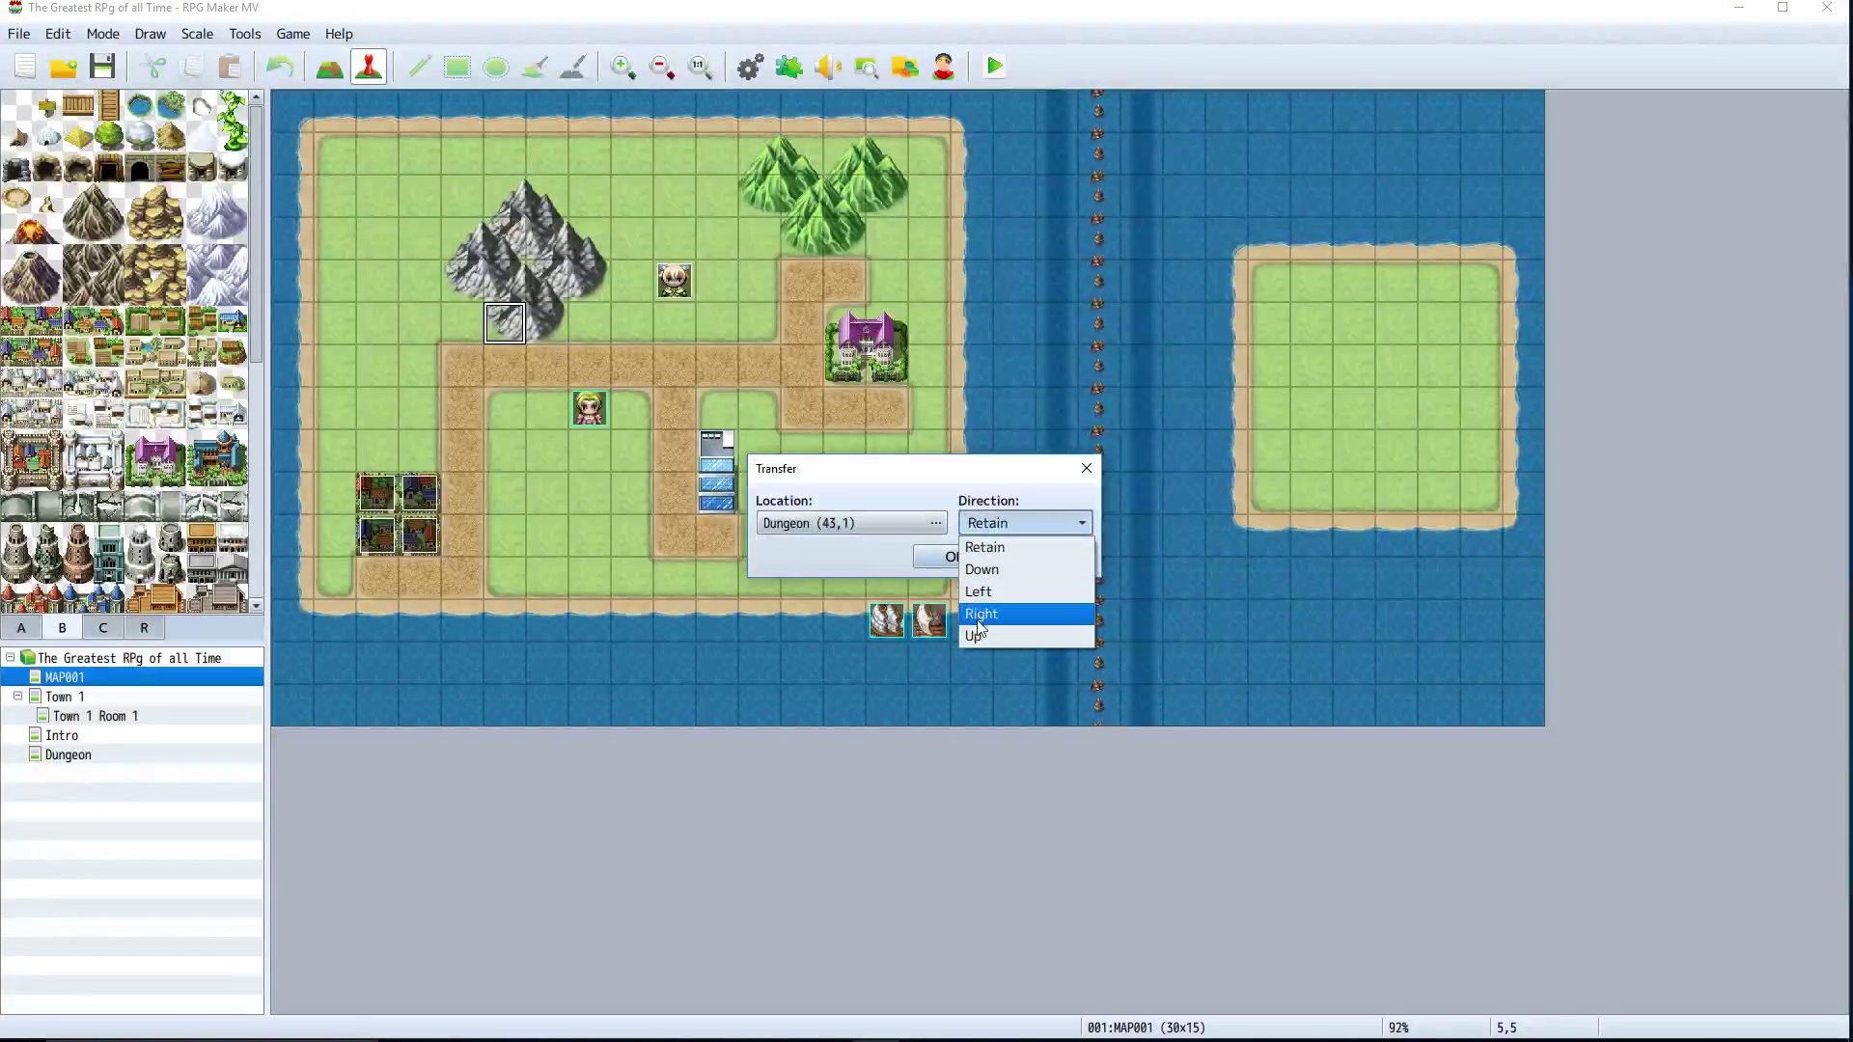
click(980, 575)
click(941, 556)
Set that transfer event's trigger to Action Button, then add a second event on the adjacent tile.
double_click(504, 324)
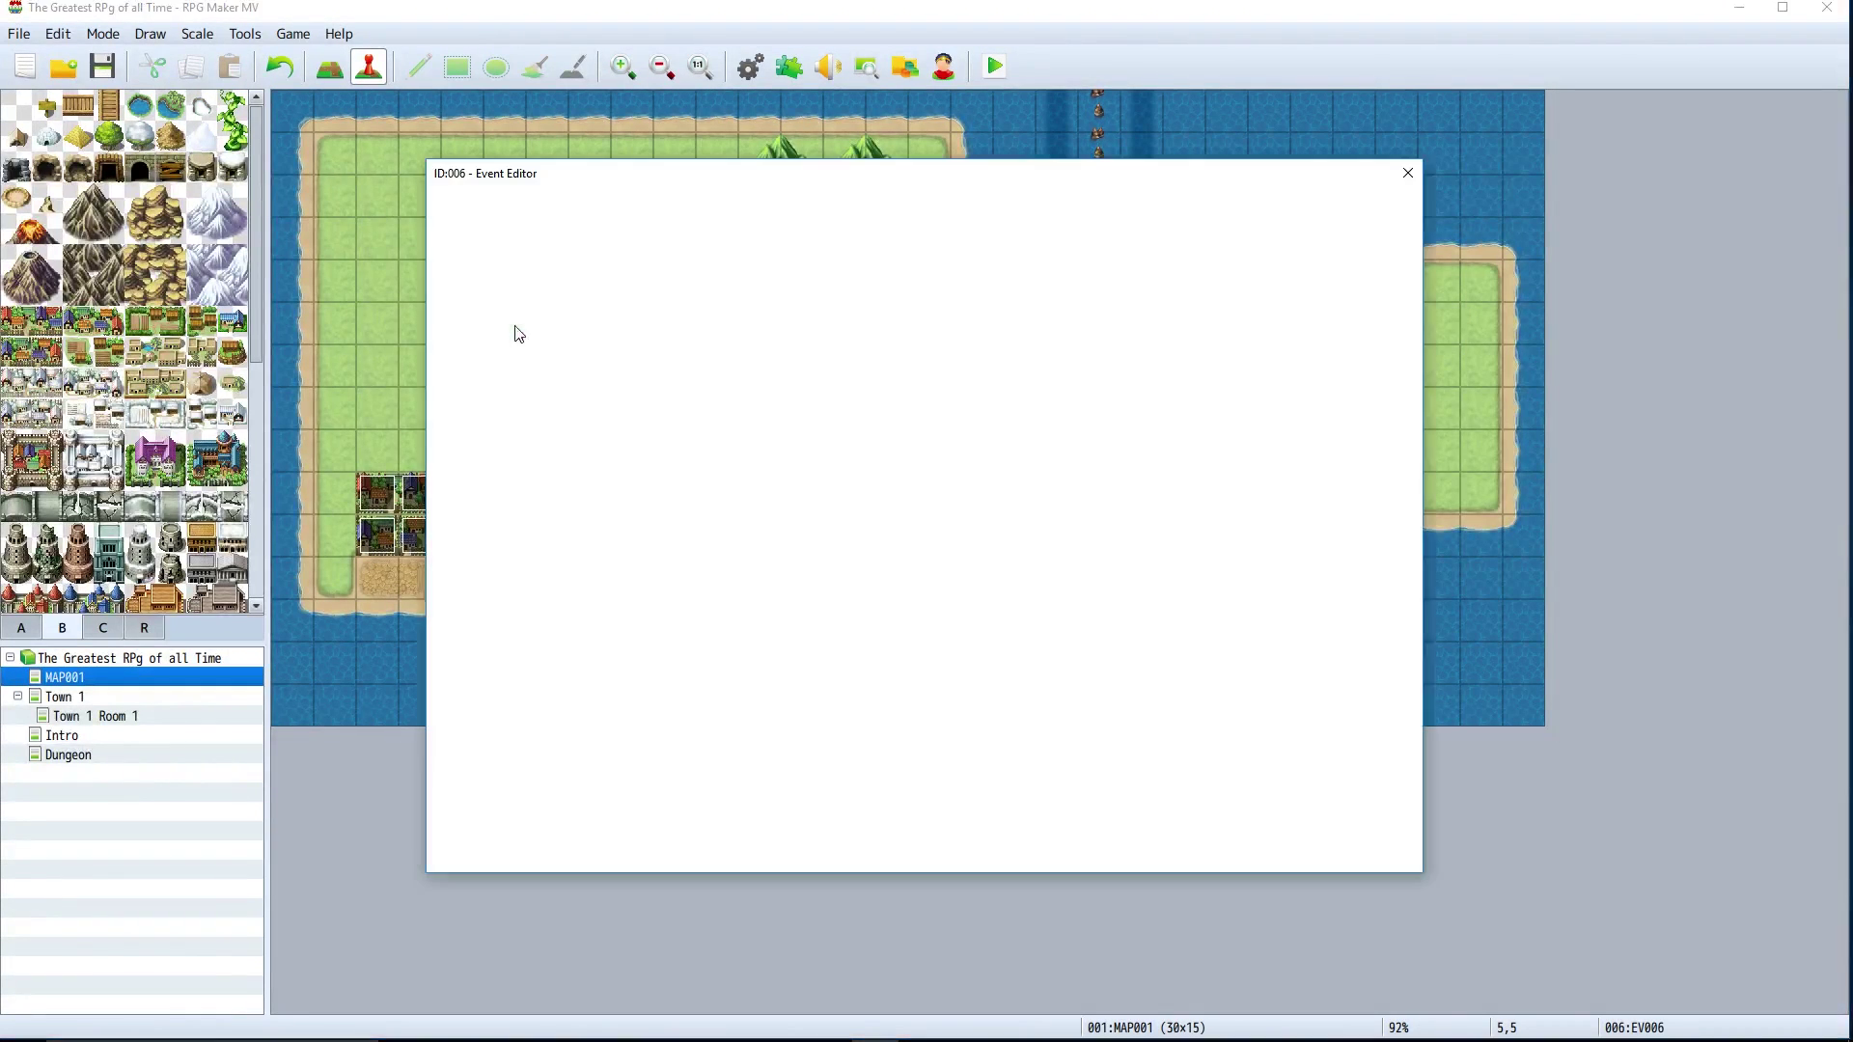
click(660, 800)
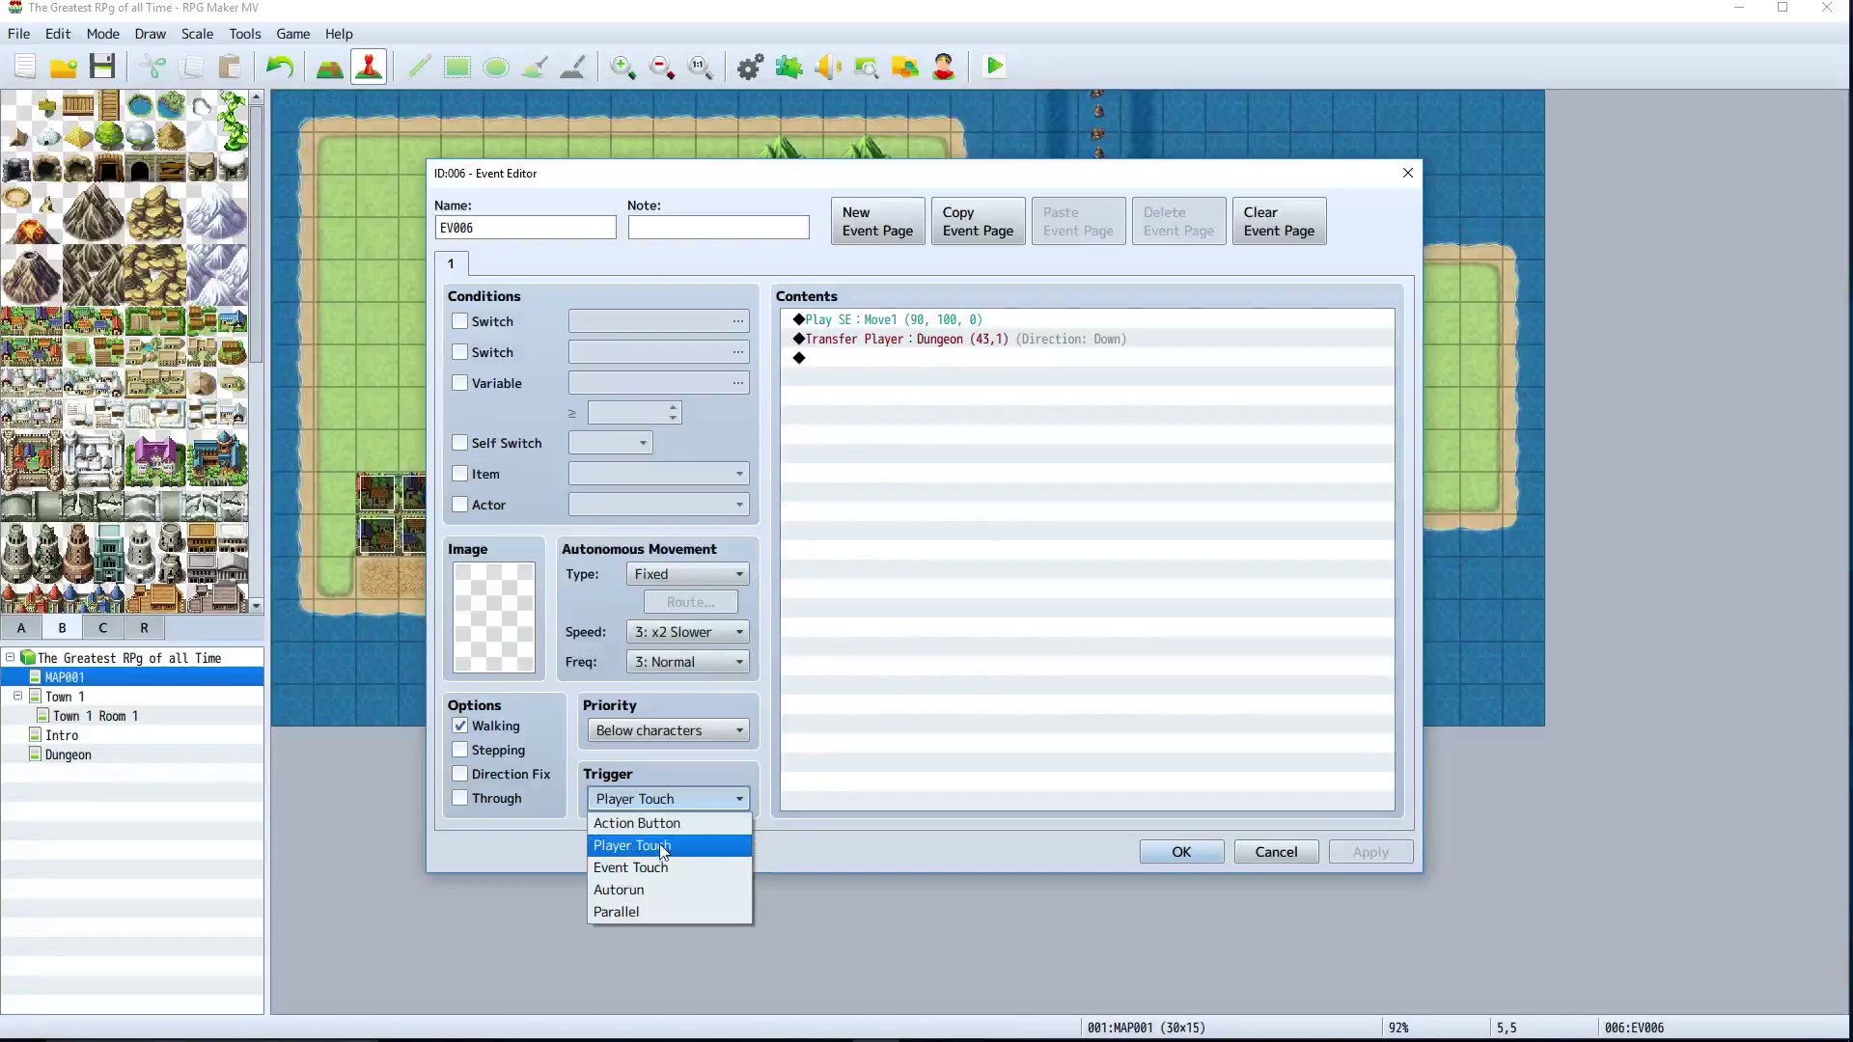
click(637, 823)
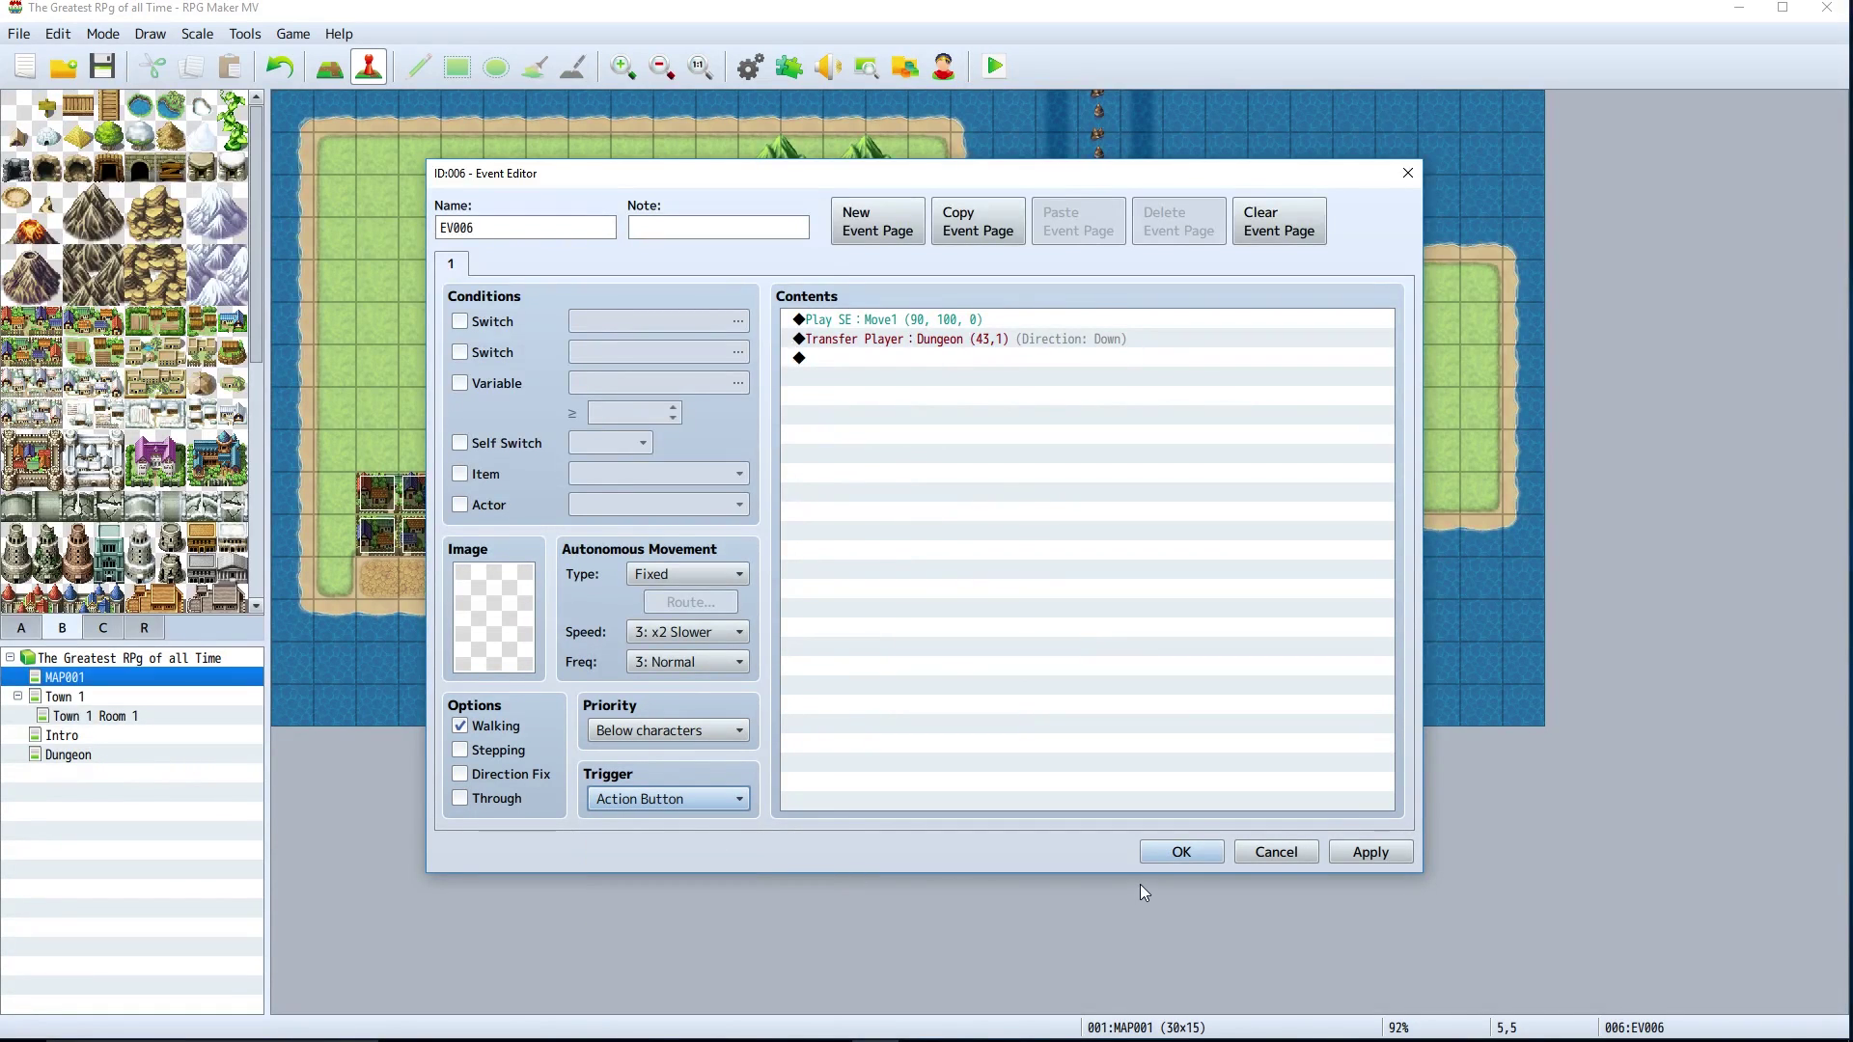
click(1144, 853)
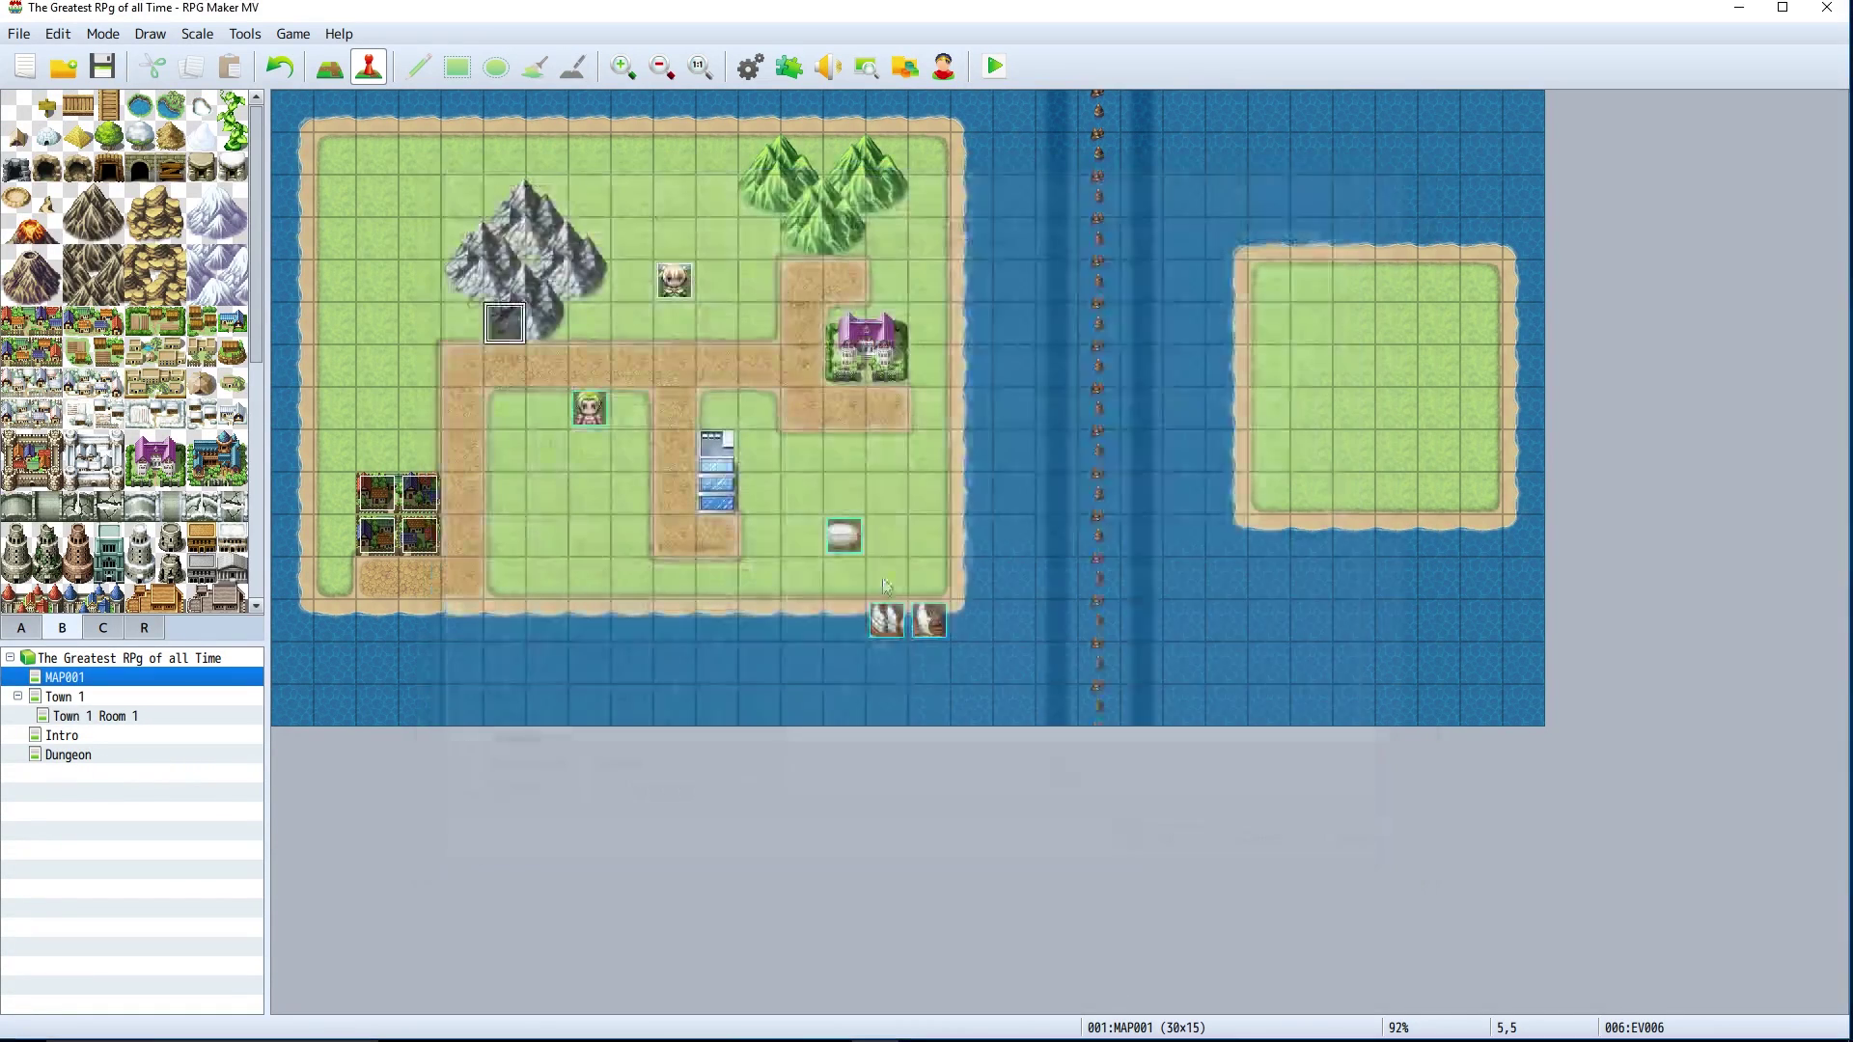
click(547, 323)
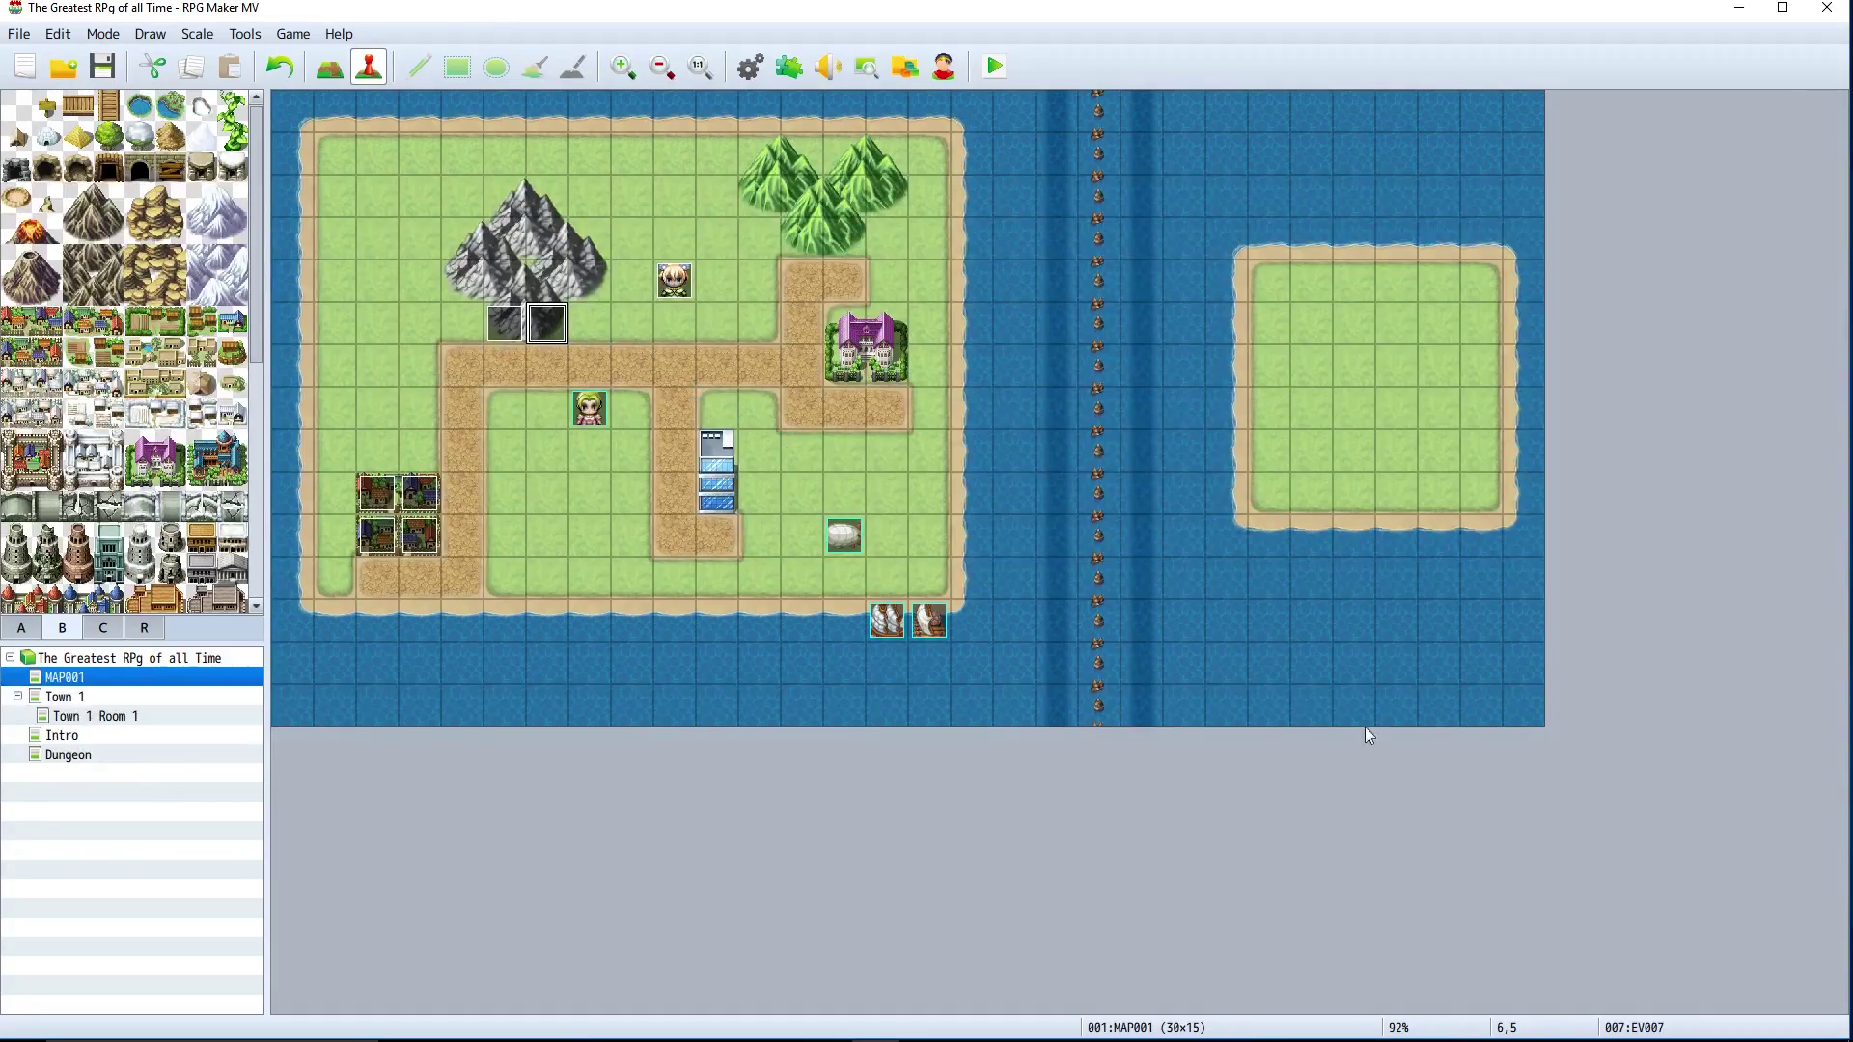
Playtest with Ctrl+R, enter the dungeon from the mountains, and walk the party around the room.
key(ctrl+r)
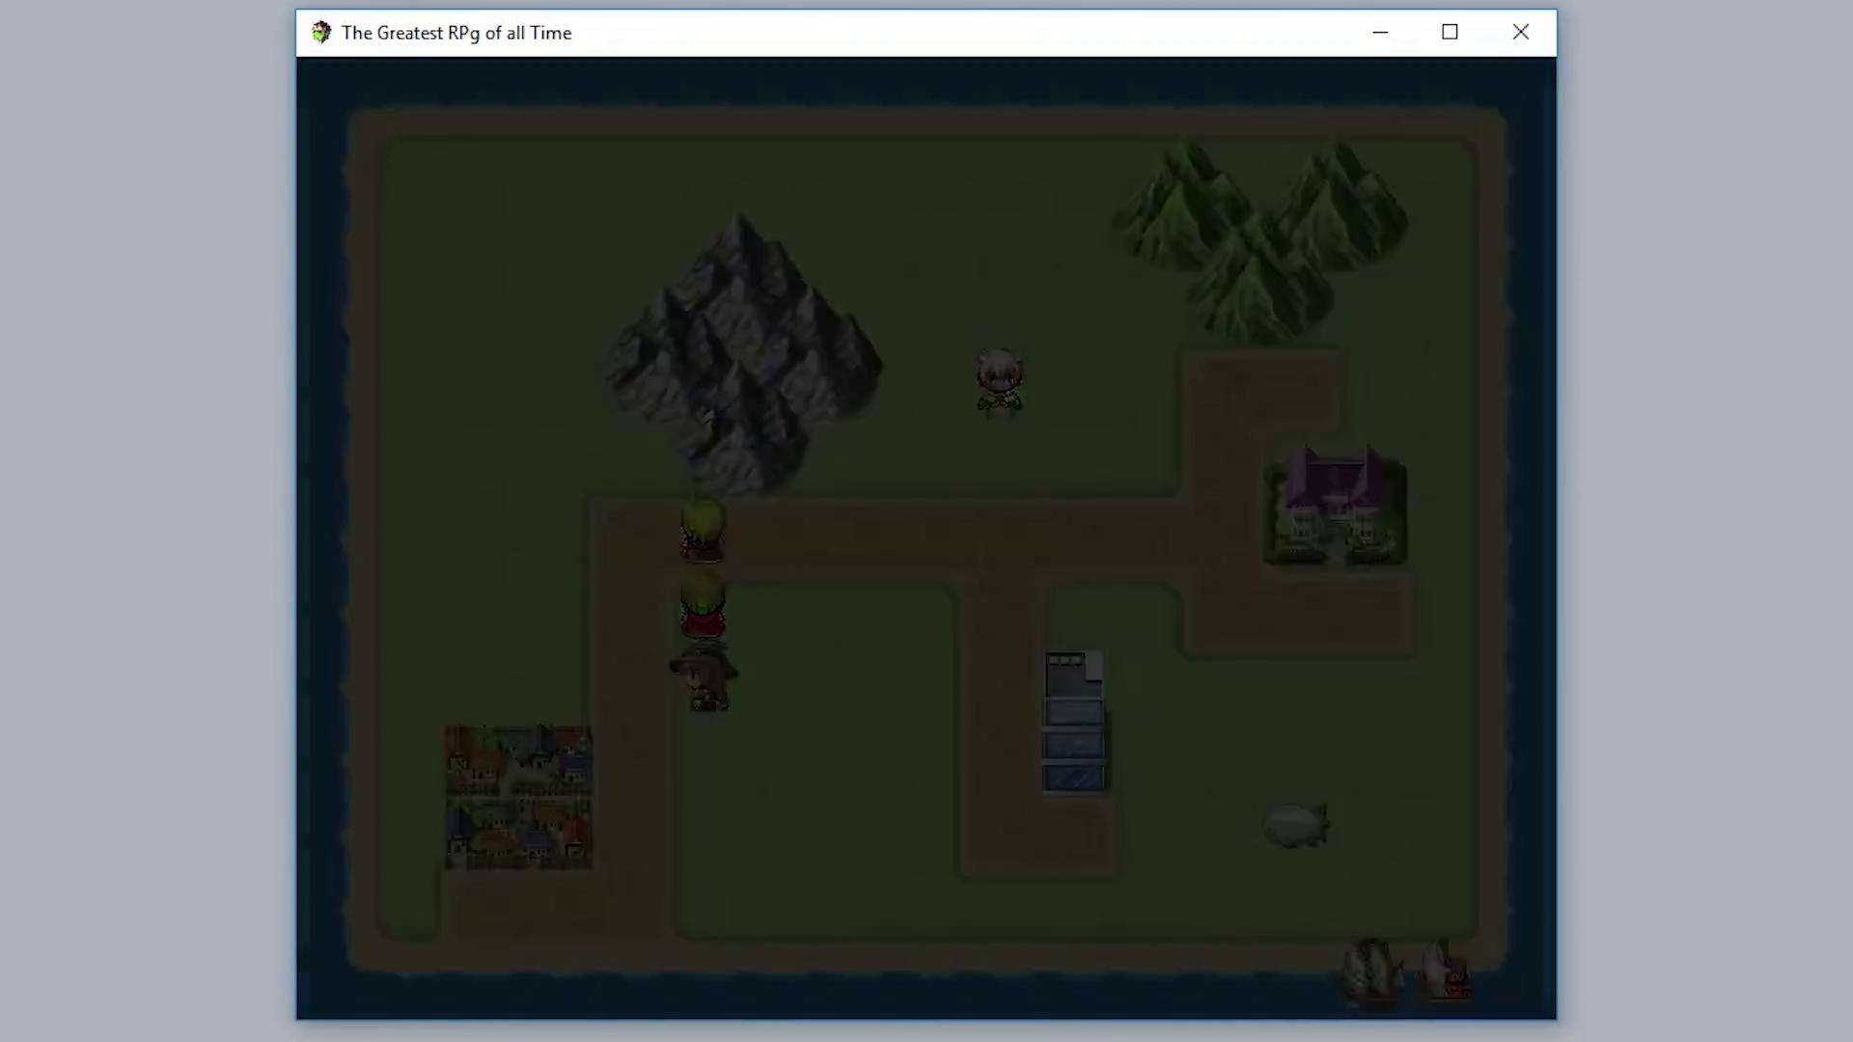
key(Down)
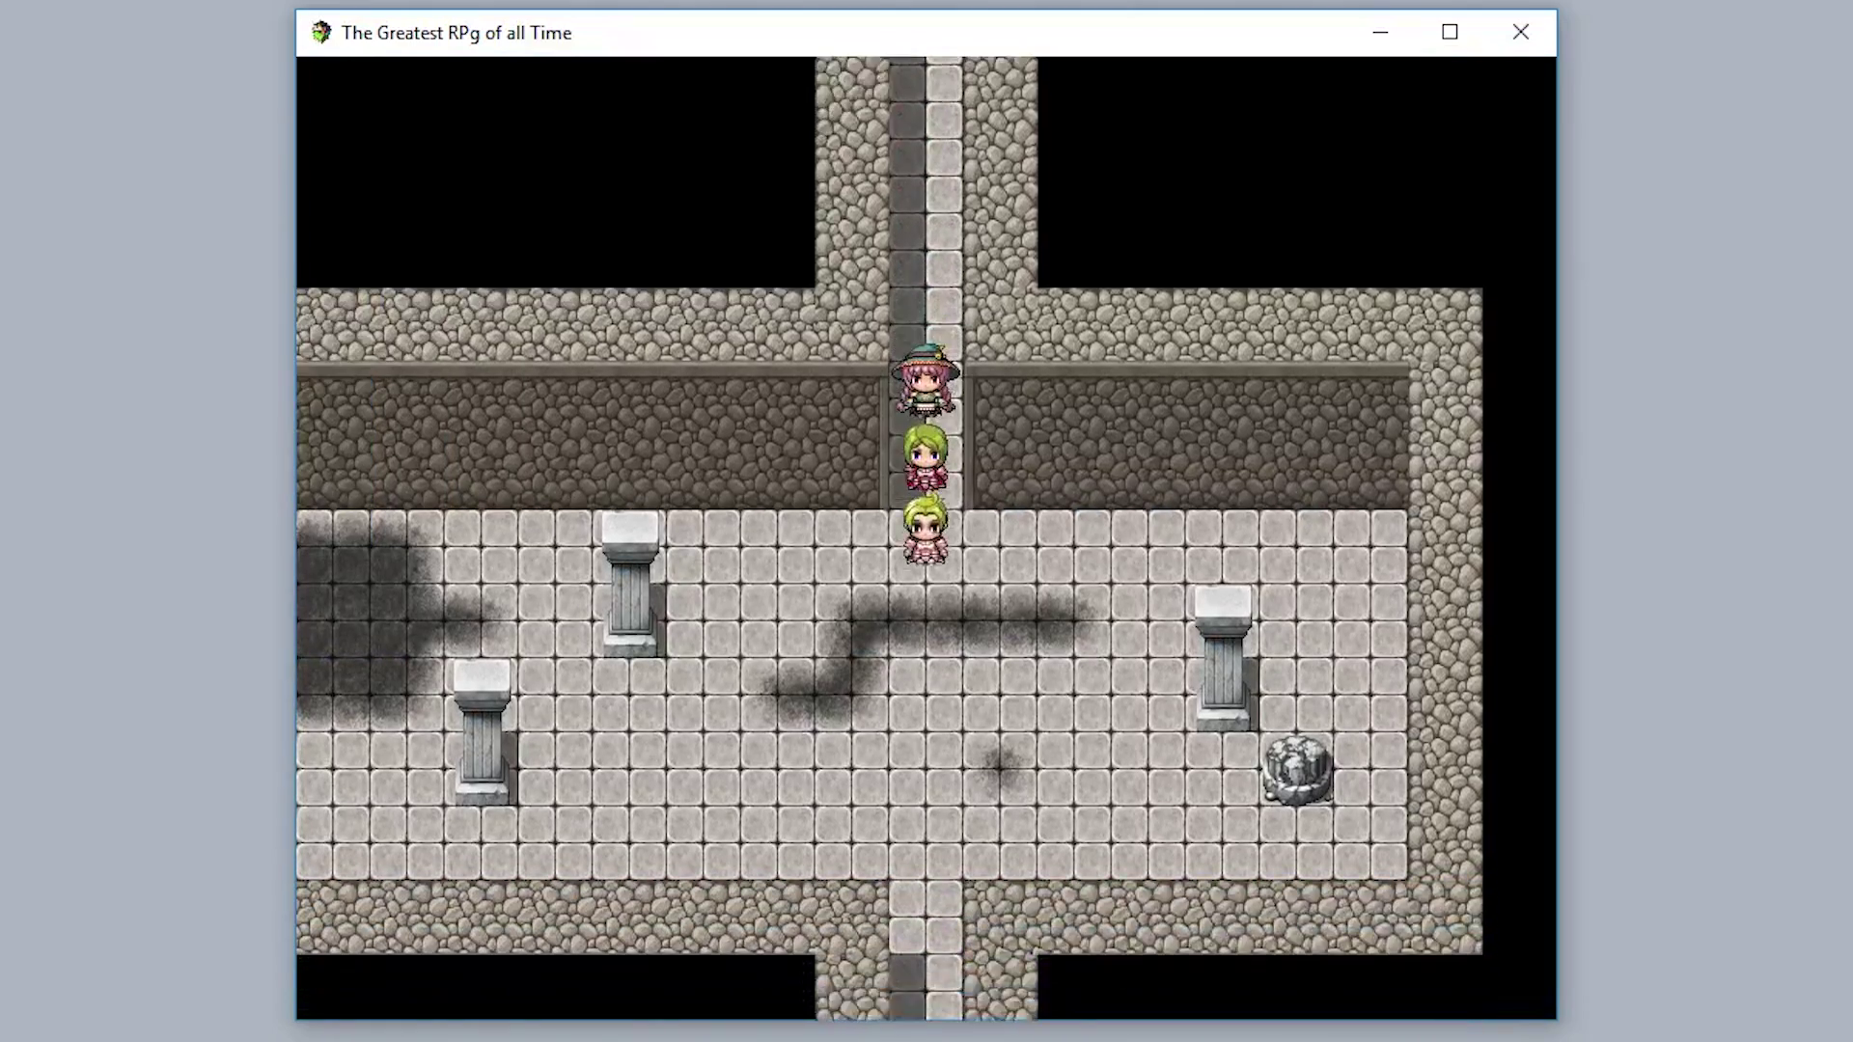
key(Left)
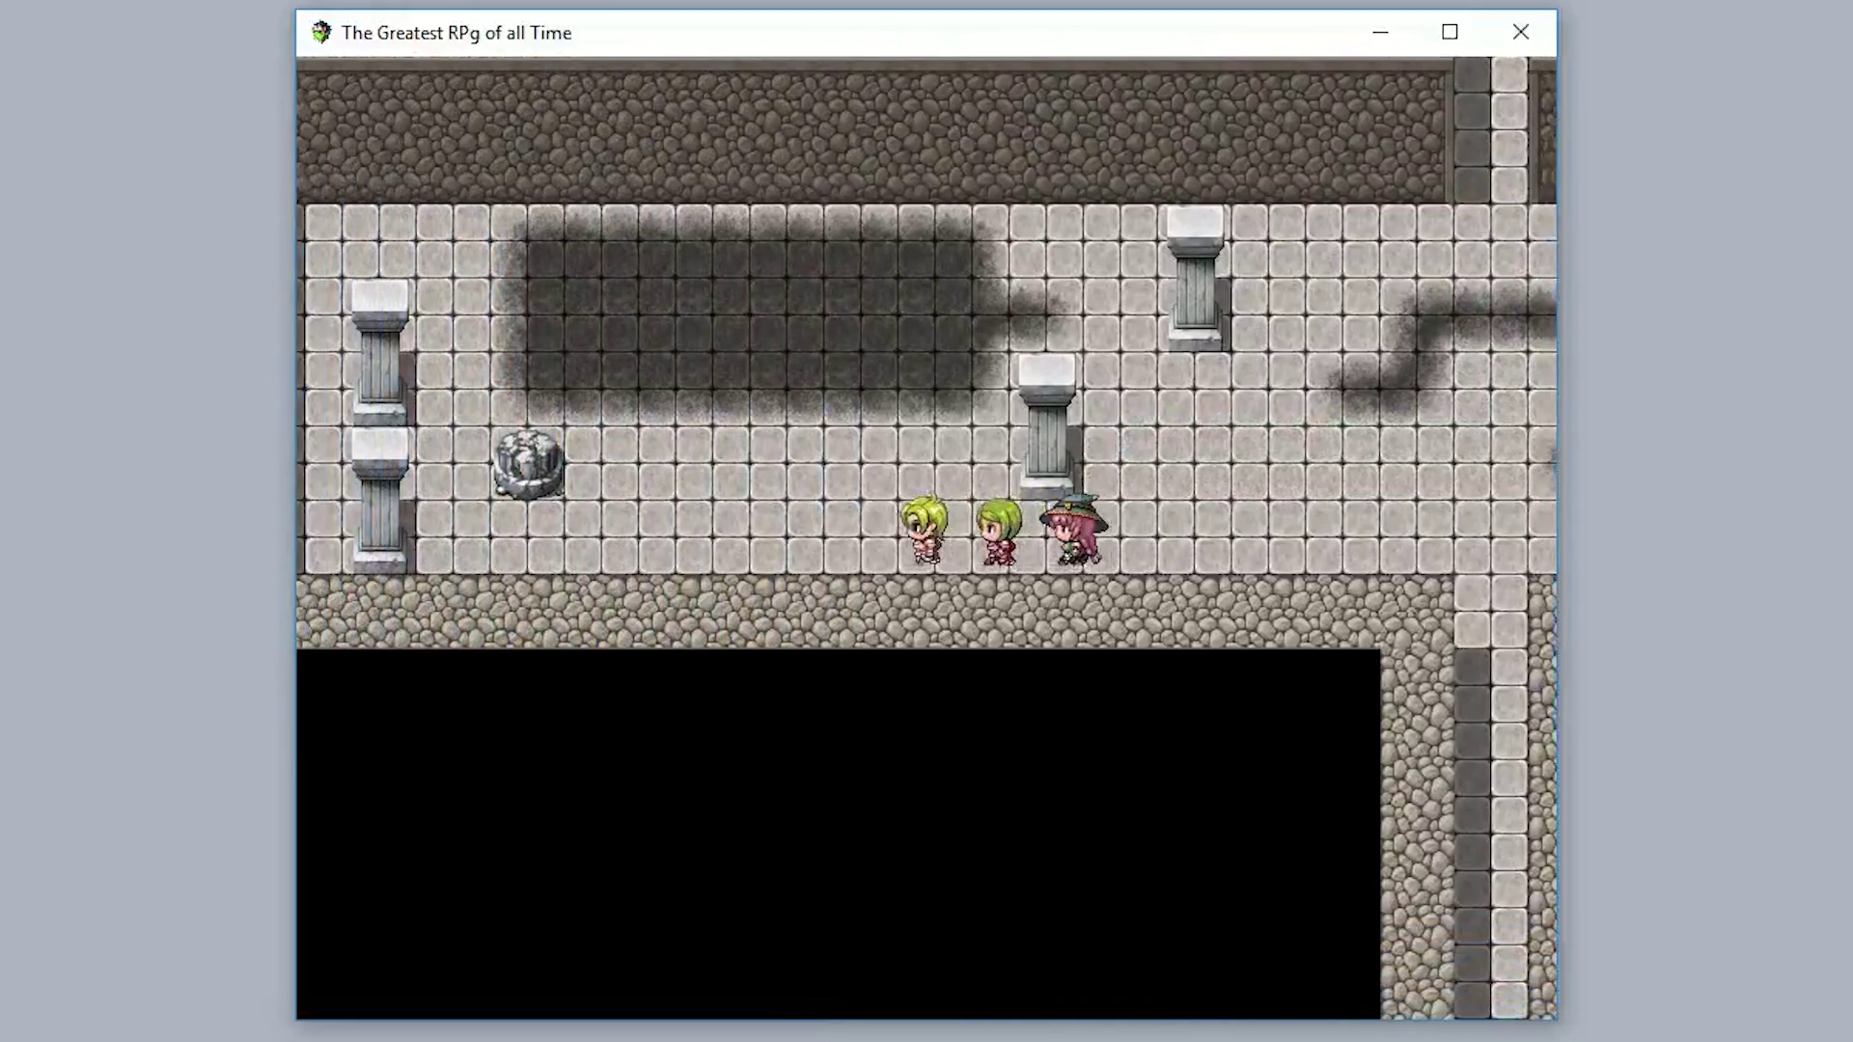
key(Right)
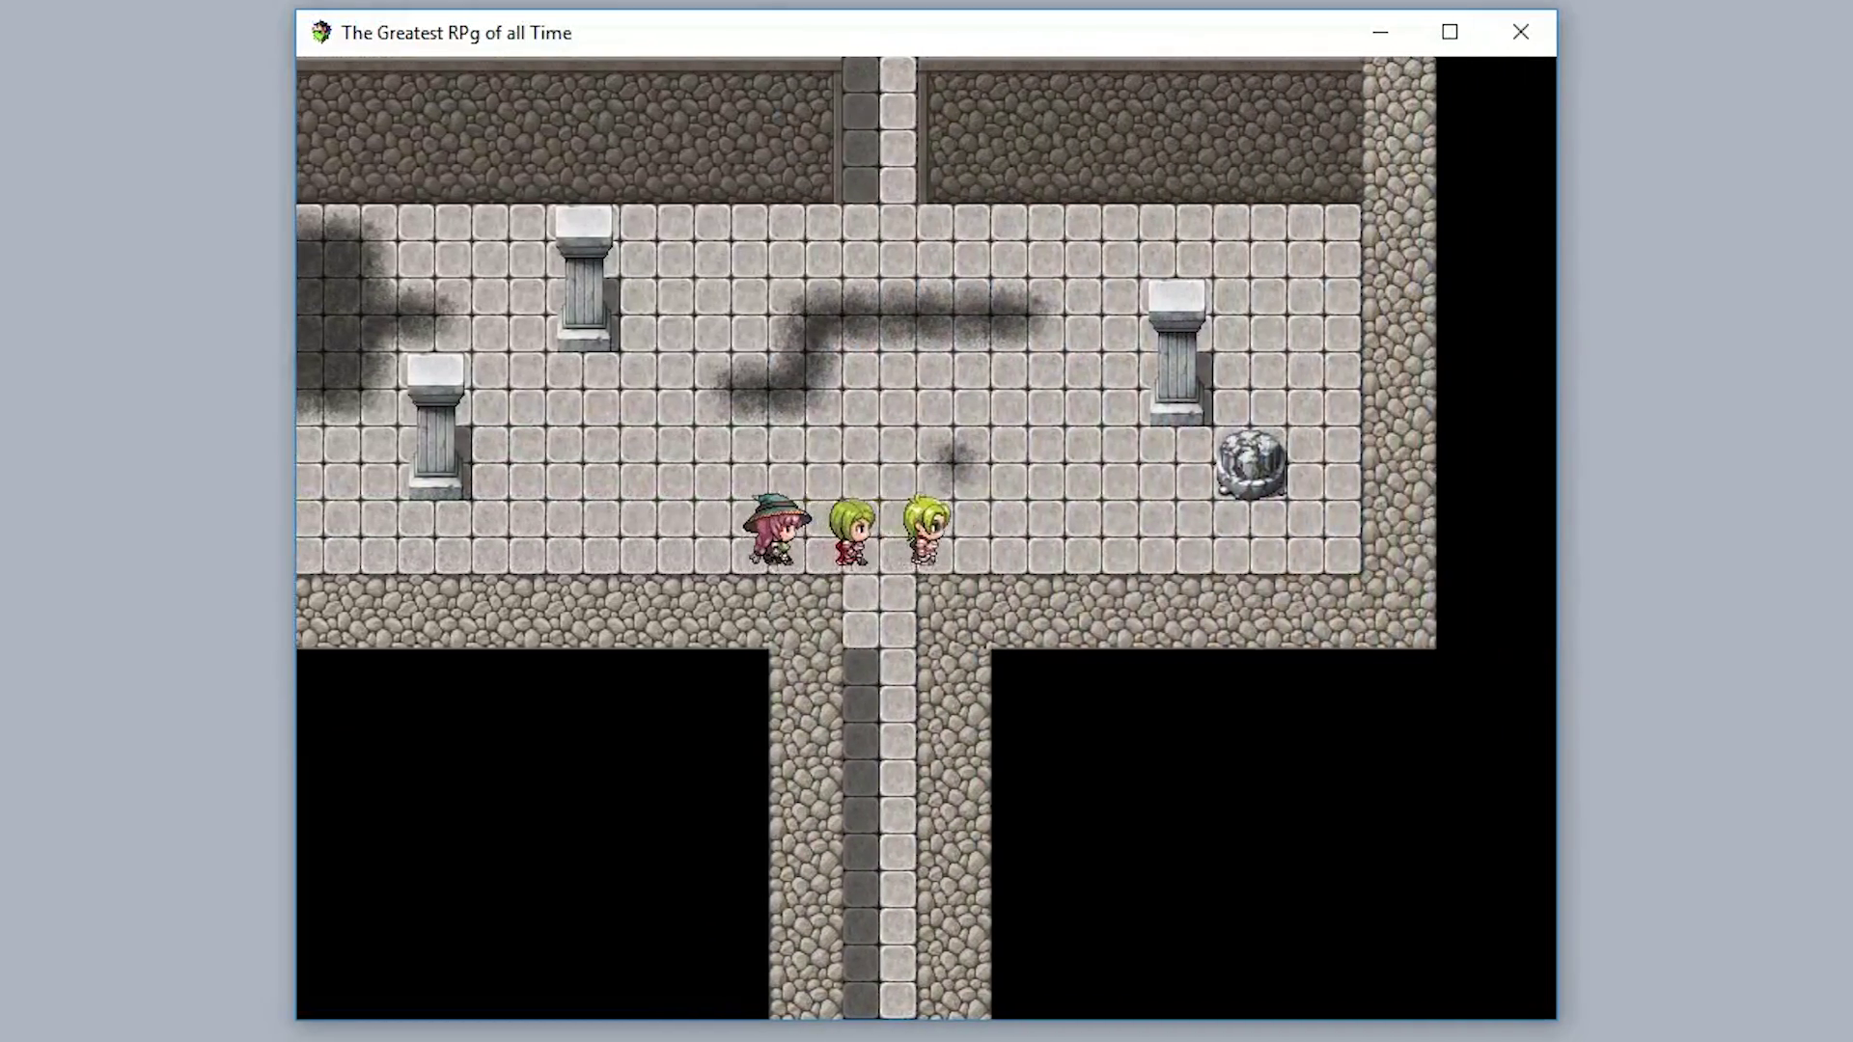
key(Right)
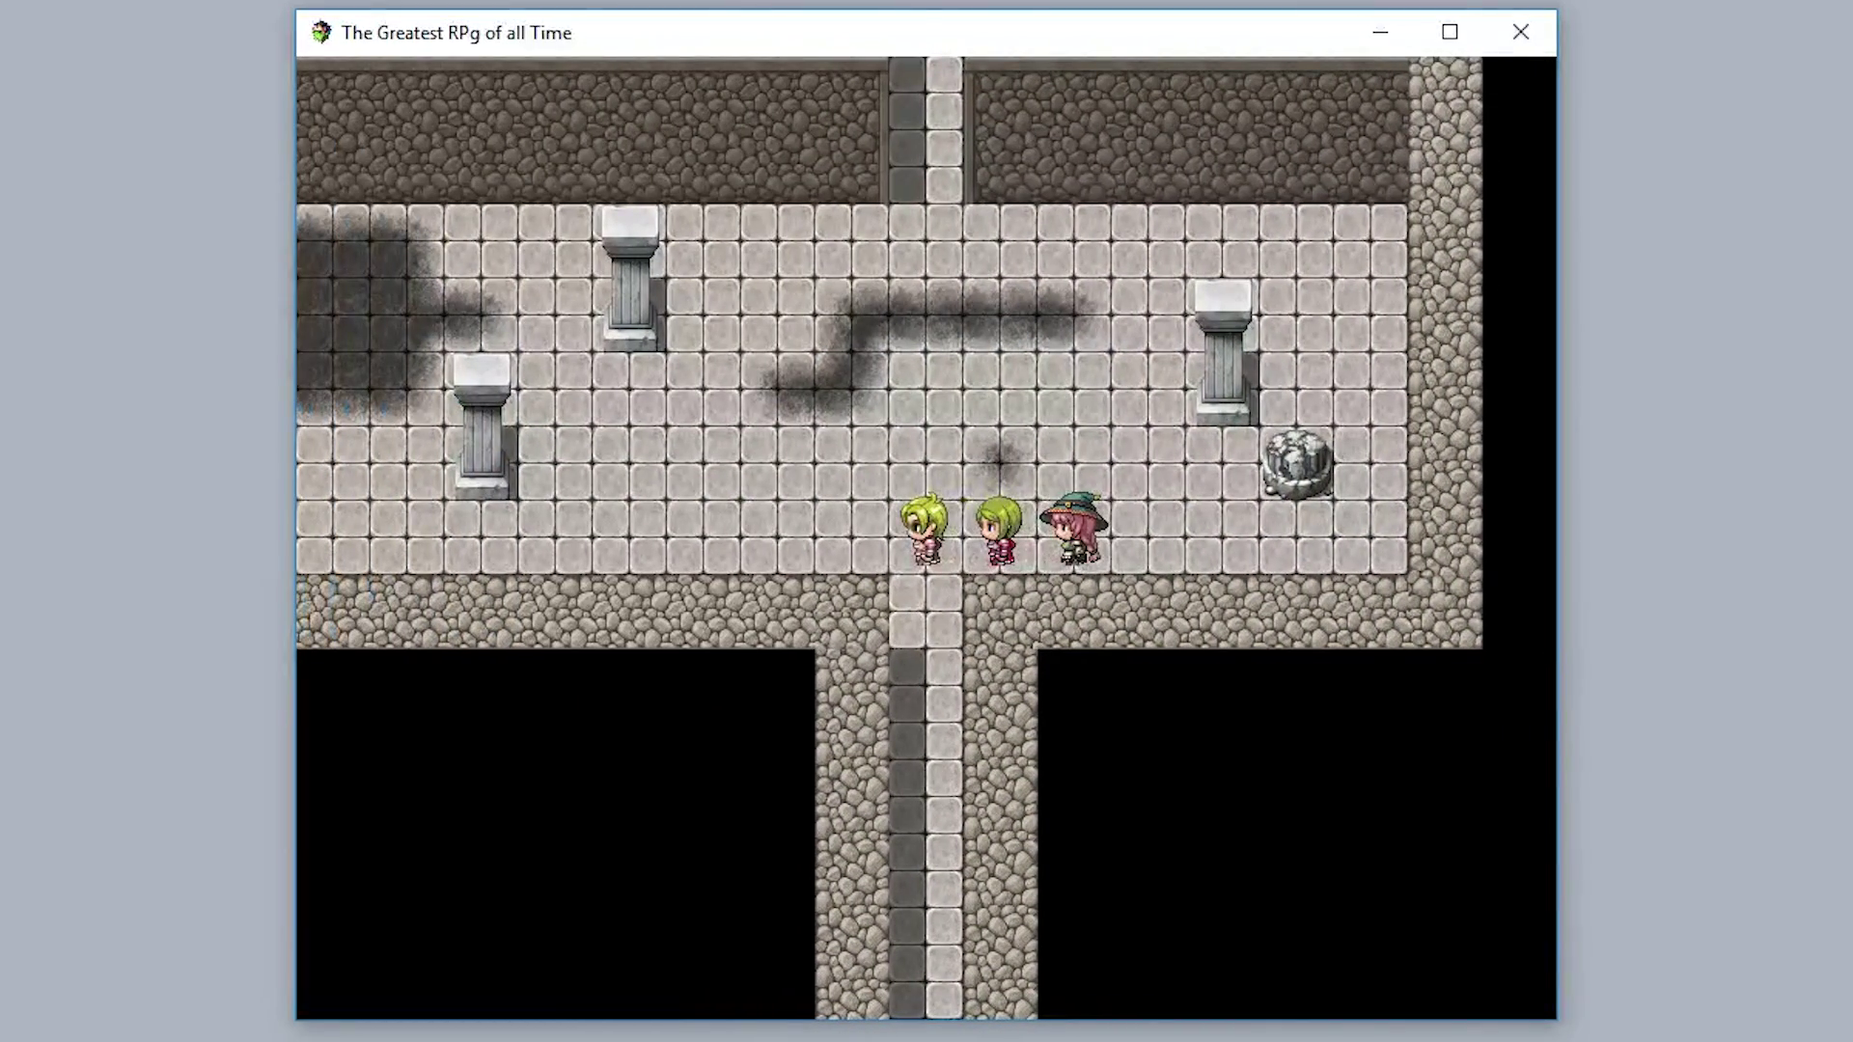
key(Down)
key(Up)
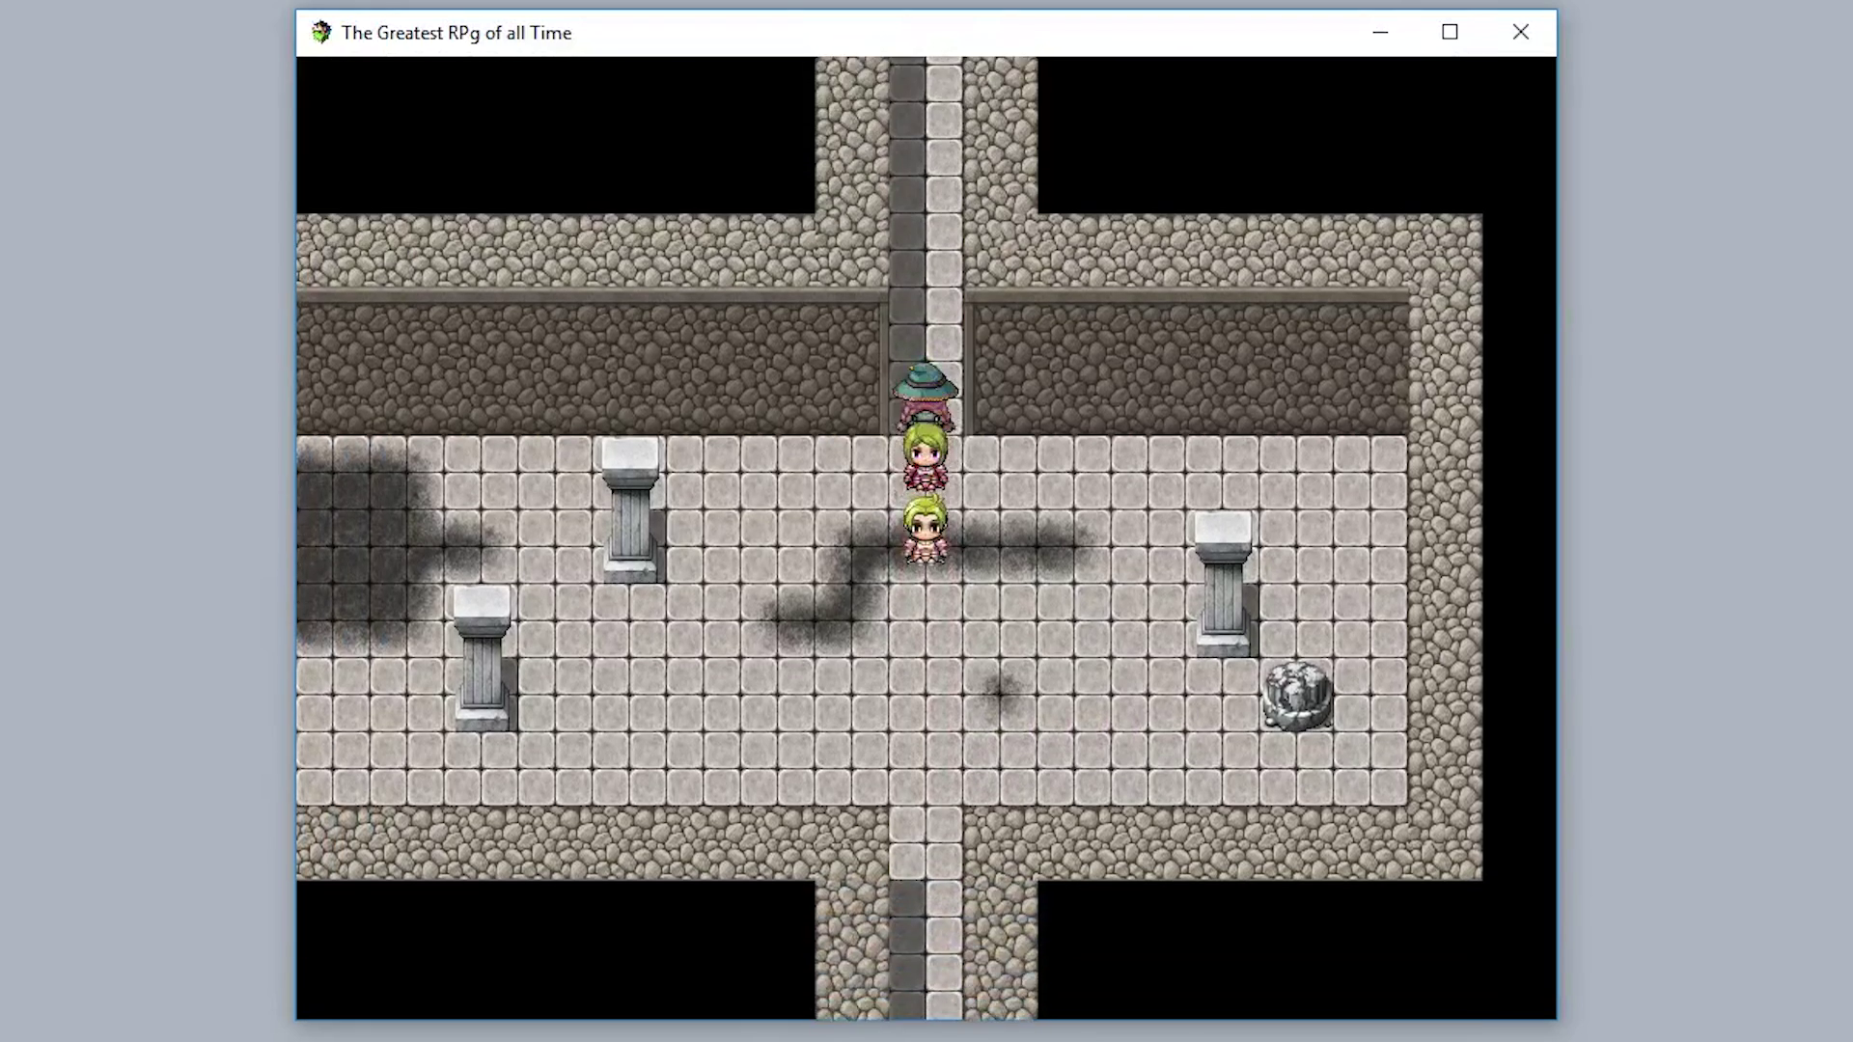
key(Left)
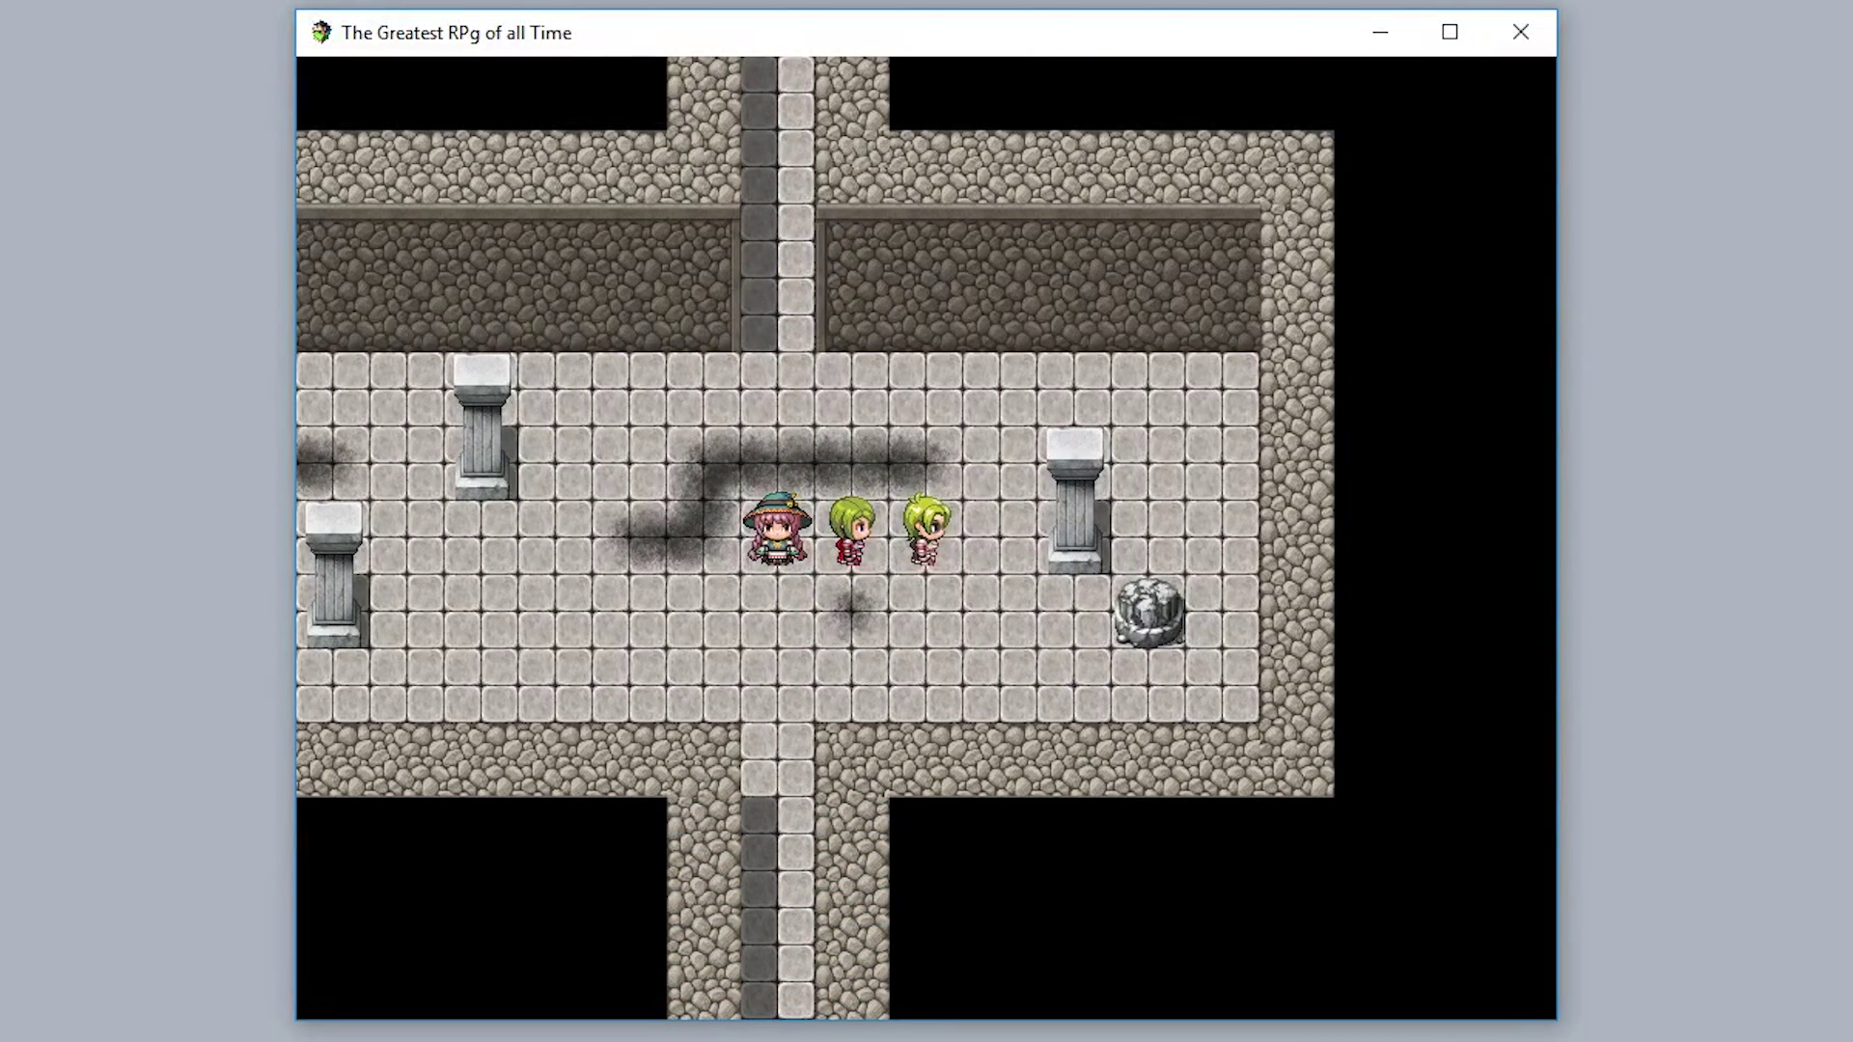
key(Down)
key(Left)
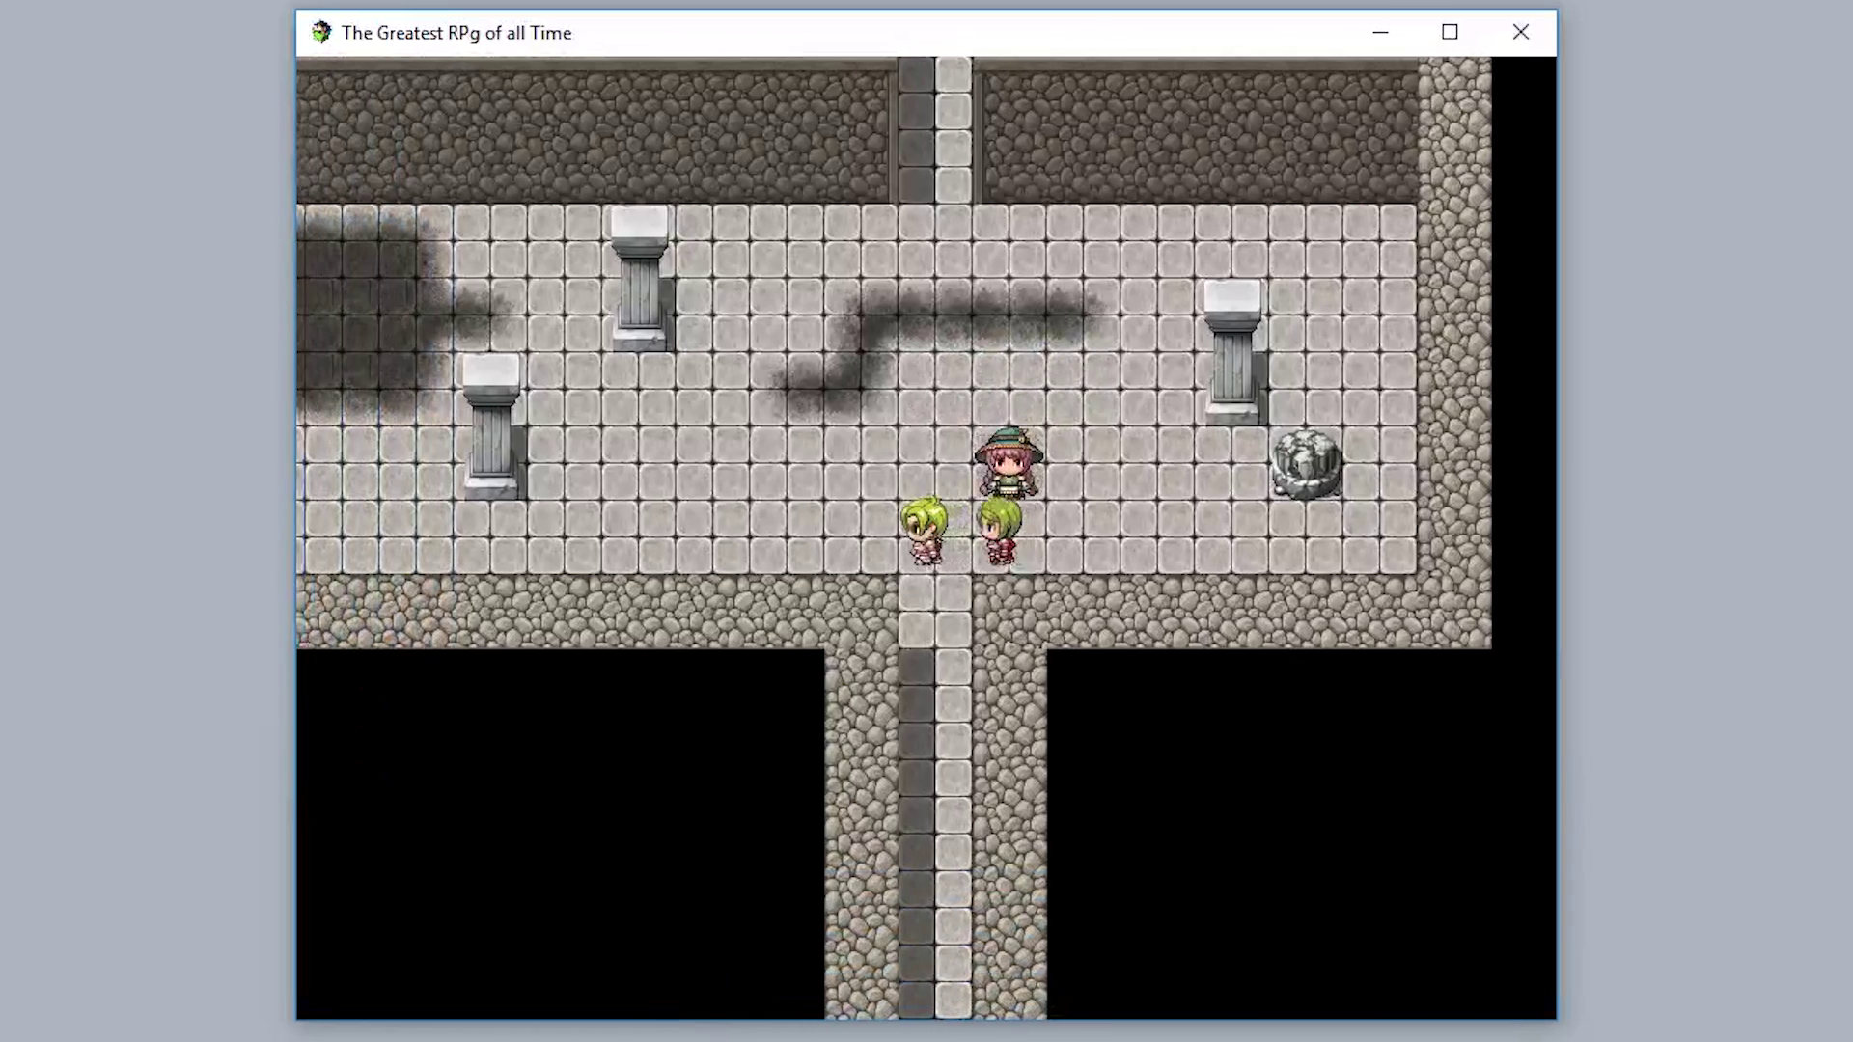
key(Left)
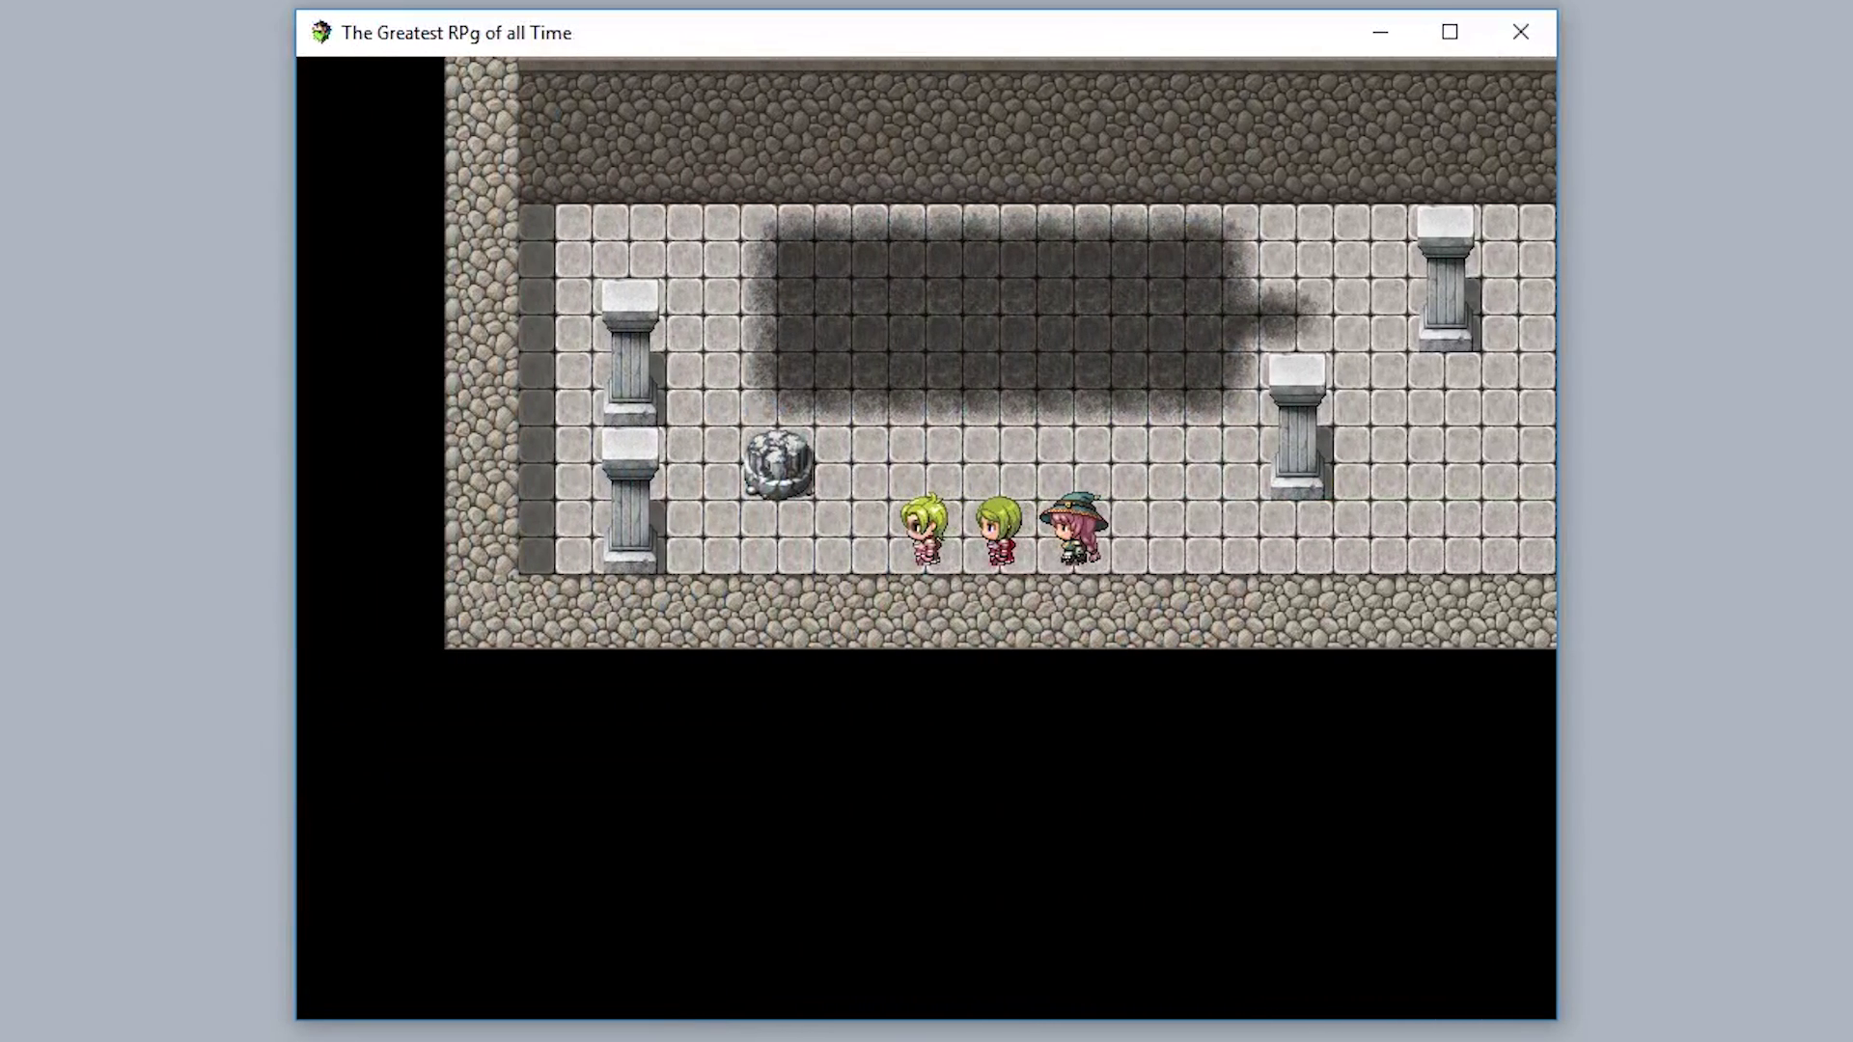